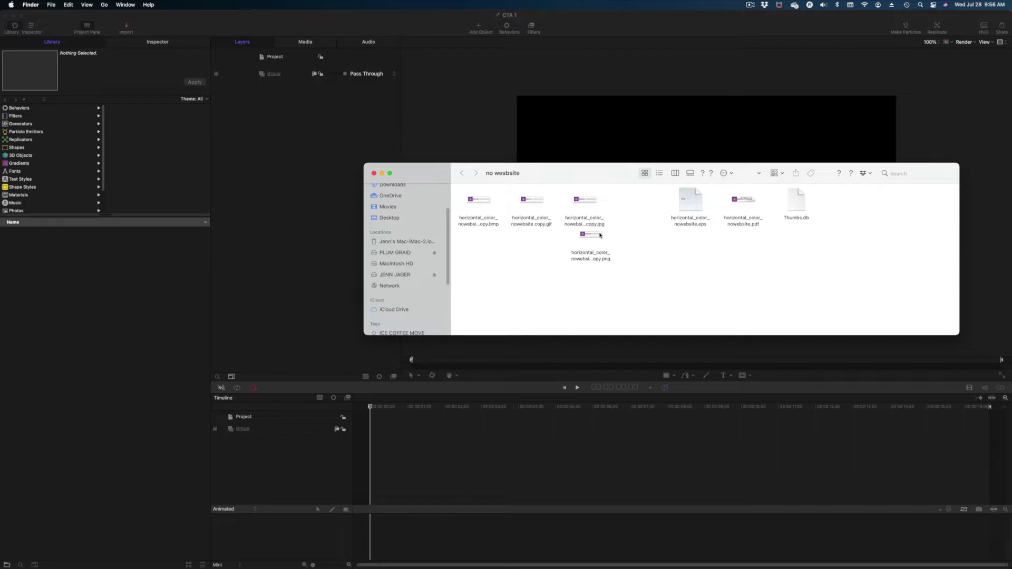
- Drag the horizontal_color_nowebsite copy PNG into the Layers list, creating Group 1
left_click_drag(600, 236, 316, 83)
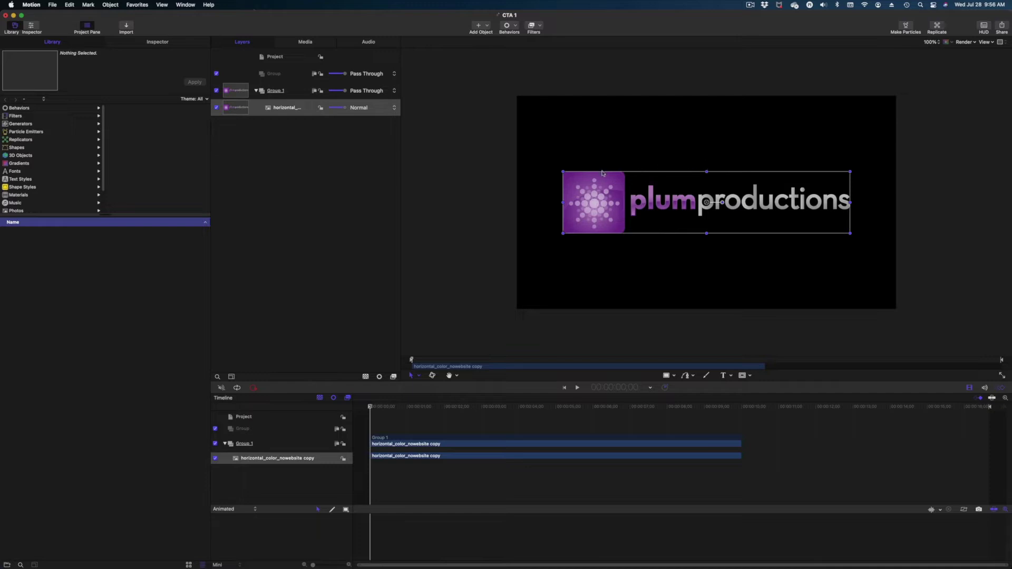
- Apply the Distortion > Disc Warp filter to the logo
left_click(532, 26)
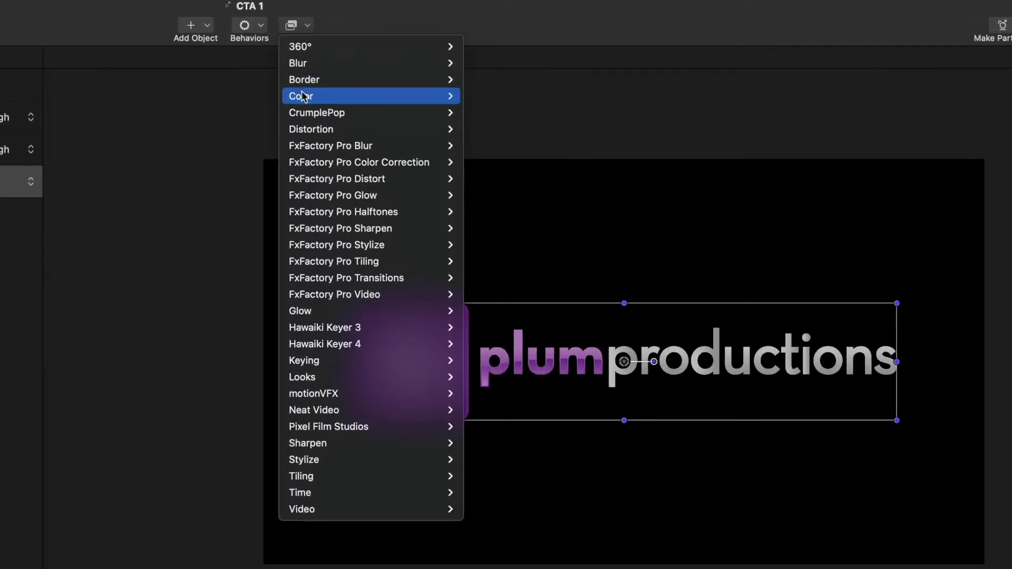
mouse_move(310, 129)
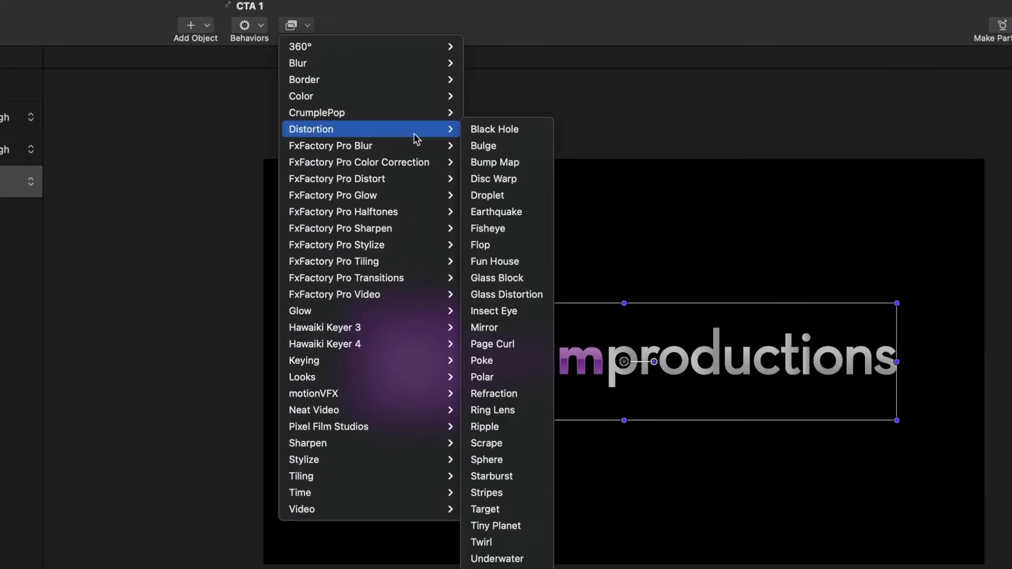
left_click(485, 179)
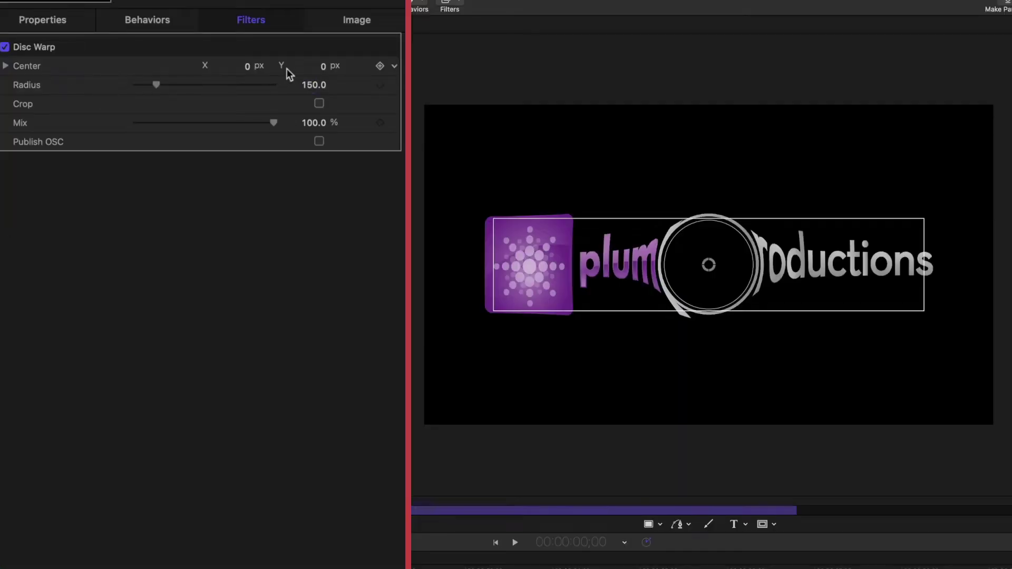
- Set the Disc Warp radius to 300 and raise its Center Y to about 477
left_click(307, 85)
type("300")
key("Return")
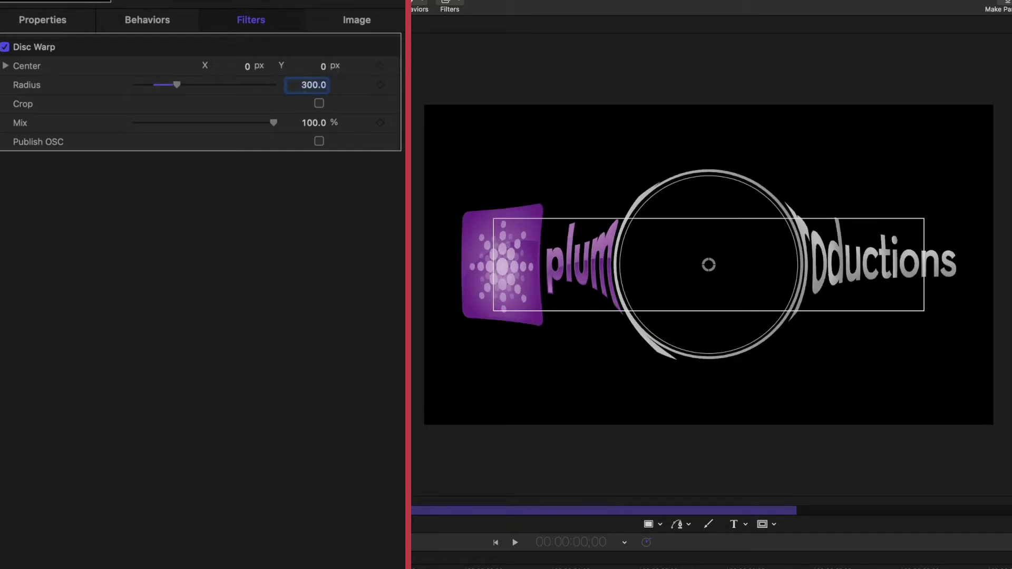
left_click(324, 67)
type("3")
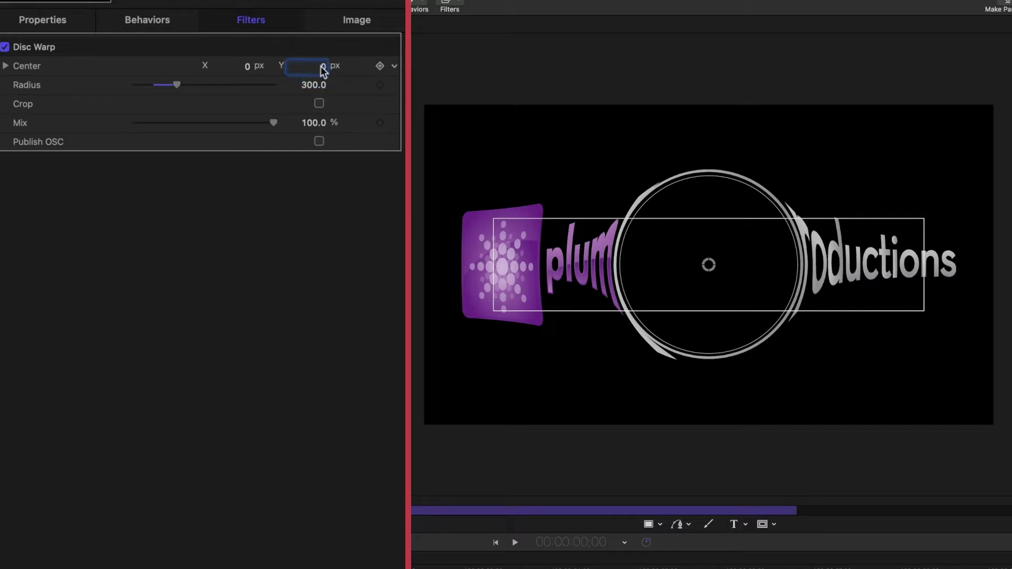
key("Return")
left_click_drag(322, 68, 322, 72)
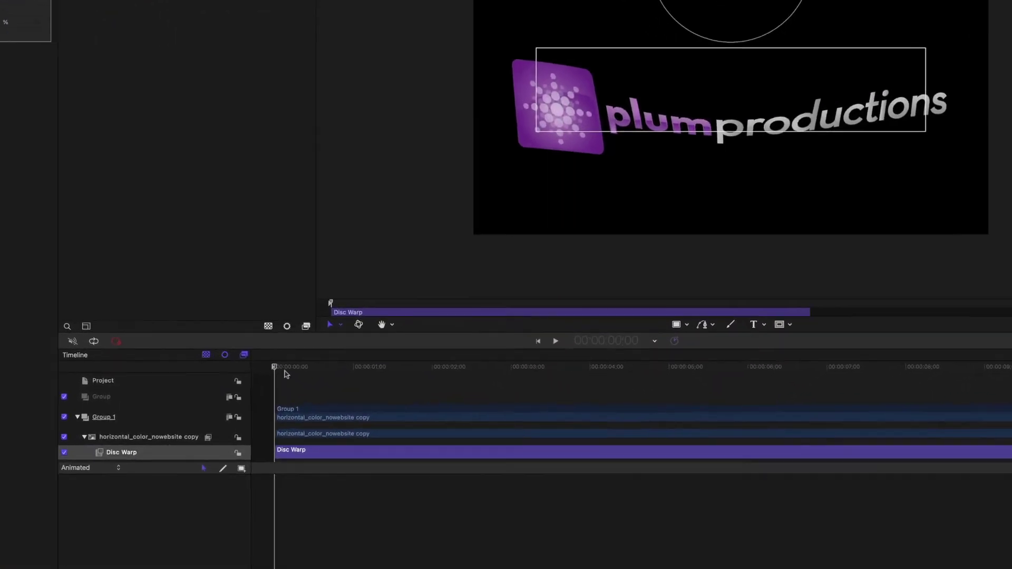
- Keyframe the Disc Warp centre at one second, pushed far up to unwarp the logo
left_click_drag(370, 409, 392, 411)
mouse_move(189, 323)
left_mouse_down()
mouse_move(271, 342)
mouse_move(176, 307)
left_mouse_up()
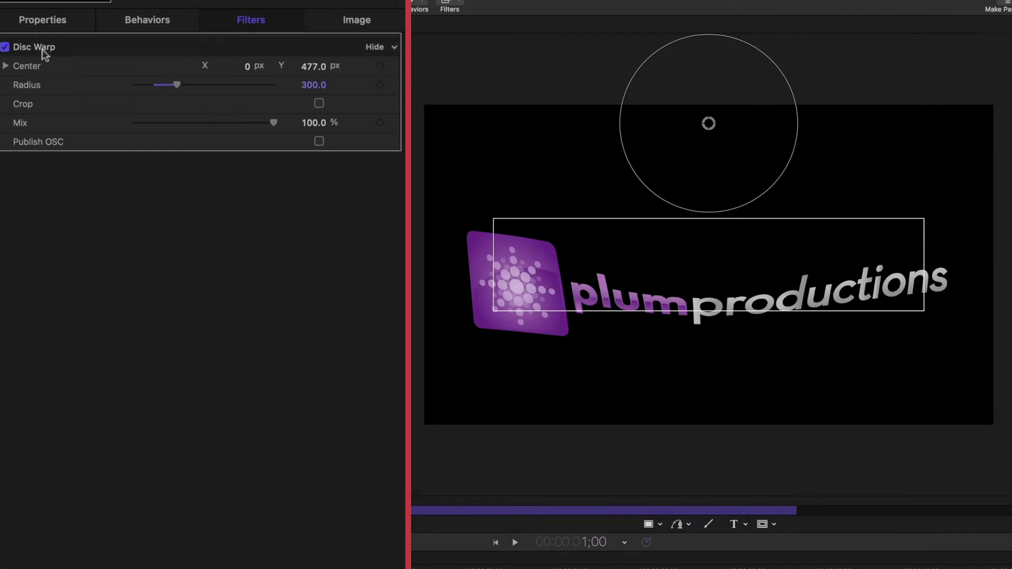
mouse_move(384, 69)
left_click(380, 66)
left_click_drag(317, 68, 377, 67)
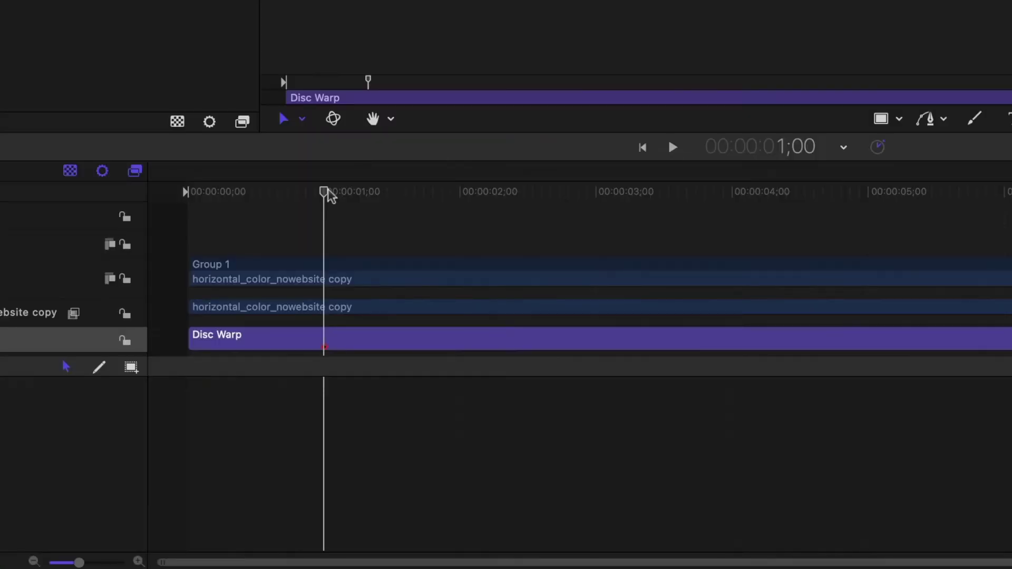
- Add Disc Warp centre keyframes with Y 550 at 1;16 and Y 3200 at 1;28
left_click_drag(327, 191, 397, 211)
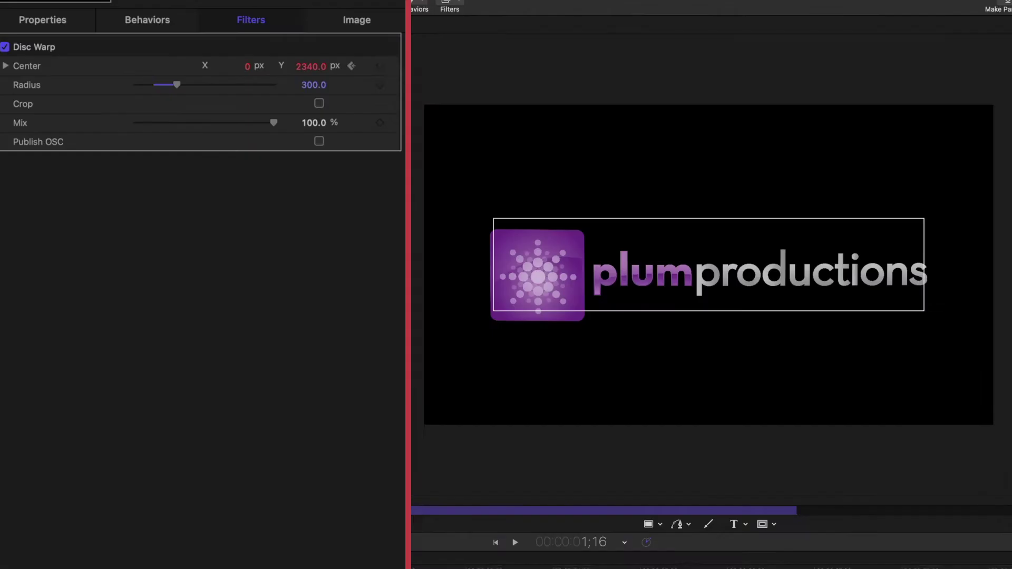
left_click(380, 69)
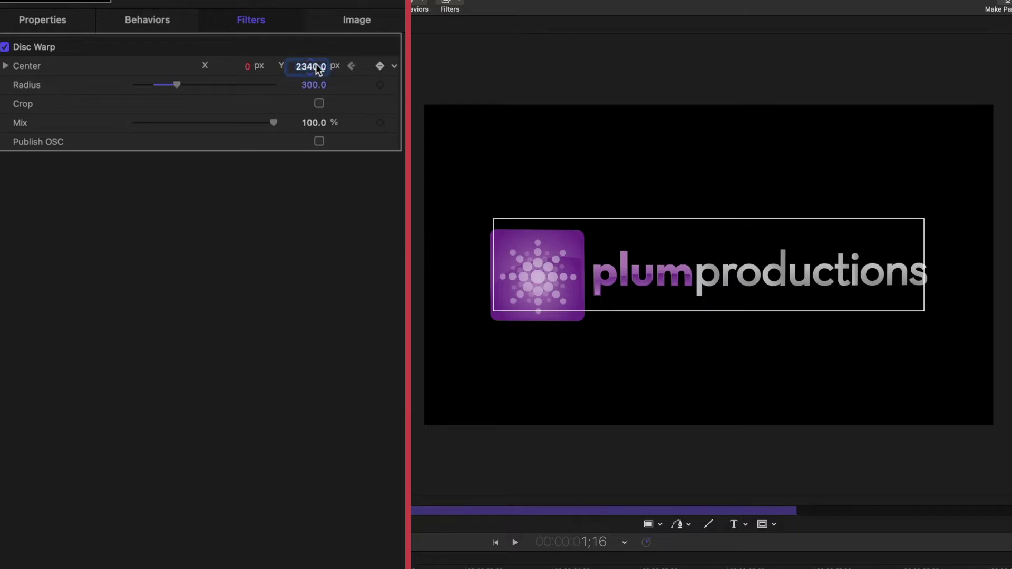
type("550")
key("Return")
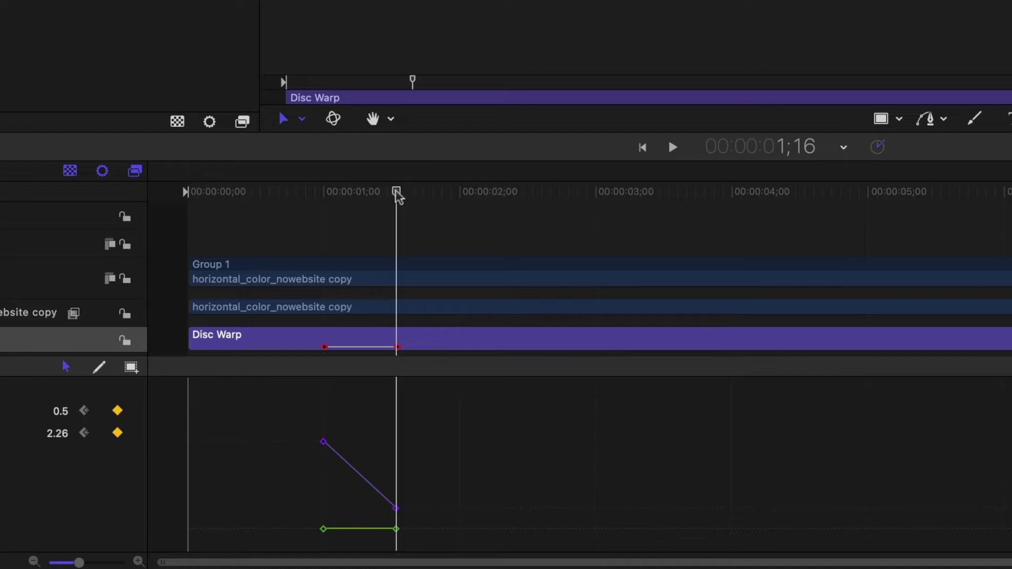
left_click_drag(400, 199, 452, 214)
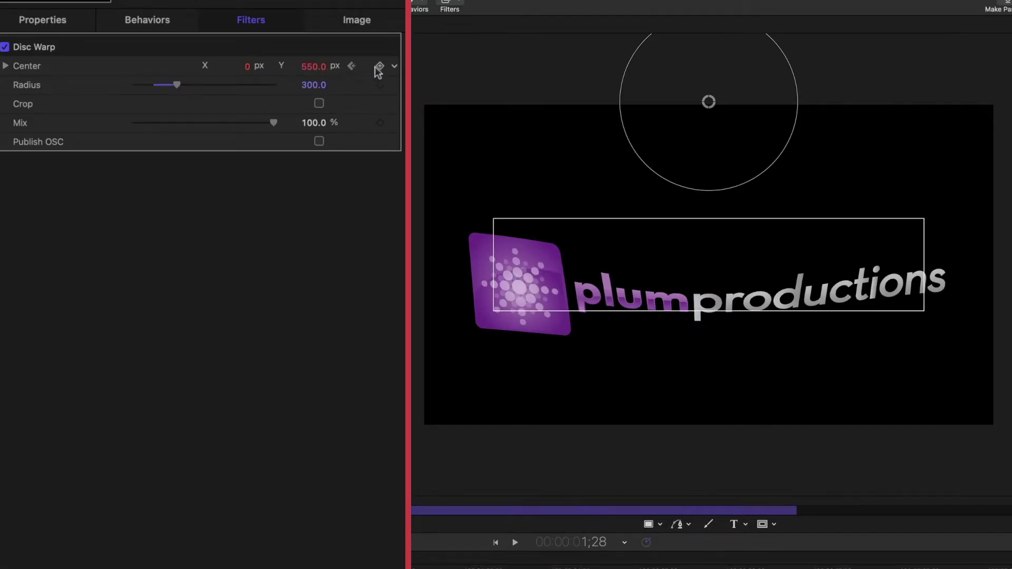
left_click(381, 68)
left_click(316, 66)
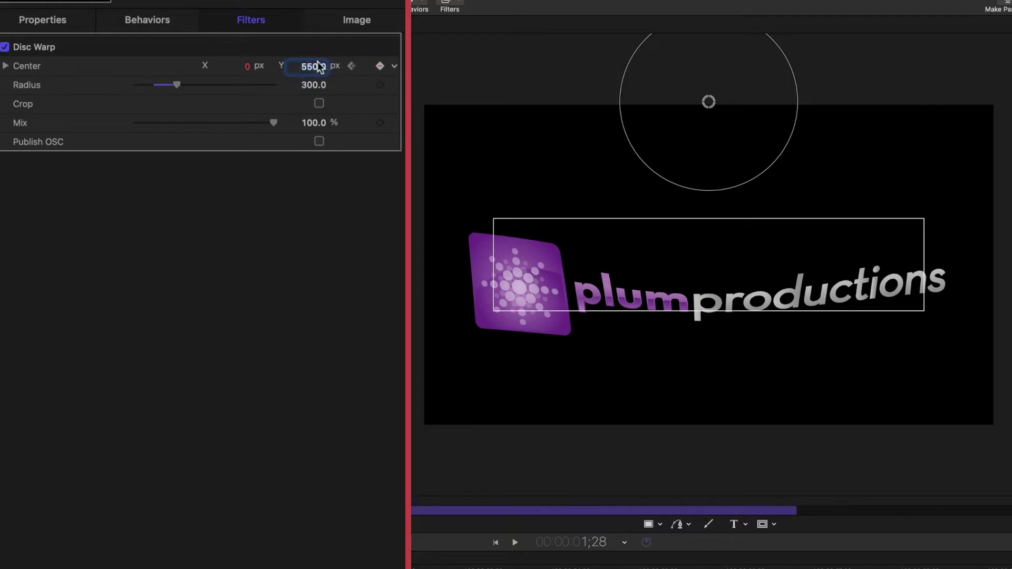
type("3200")
key("Return")
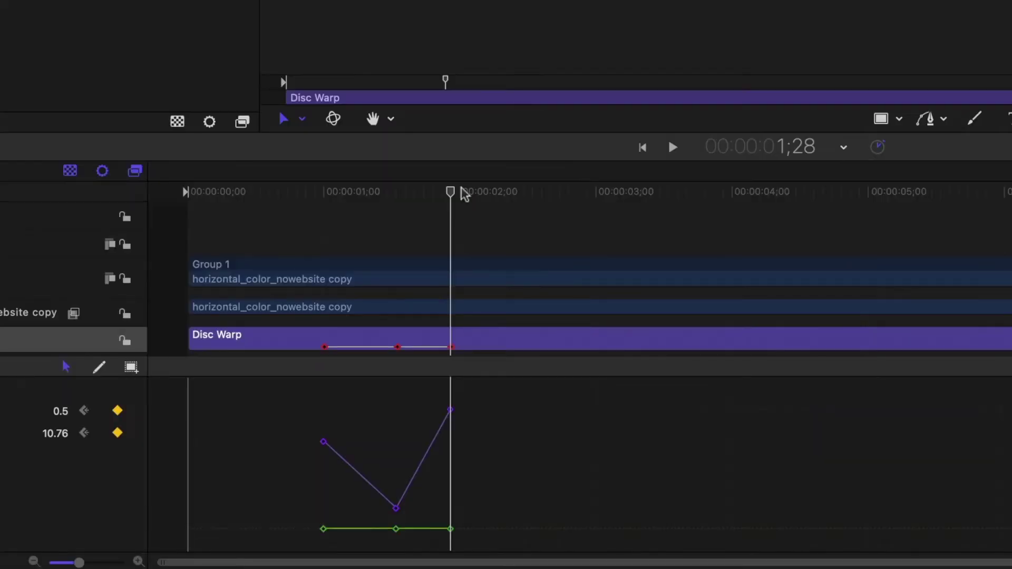
- Set the warp centre Y to 650 at 2;08, 750 at 2;25 and 1440 at 3;01
left_click_drag(450, 192, 500, 203)
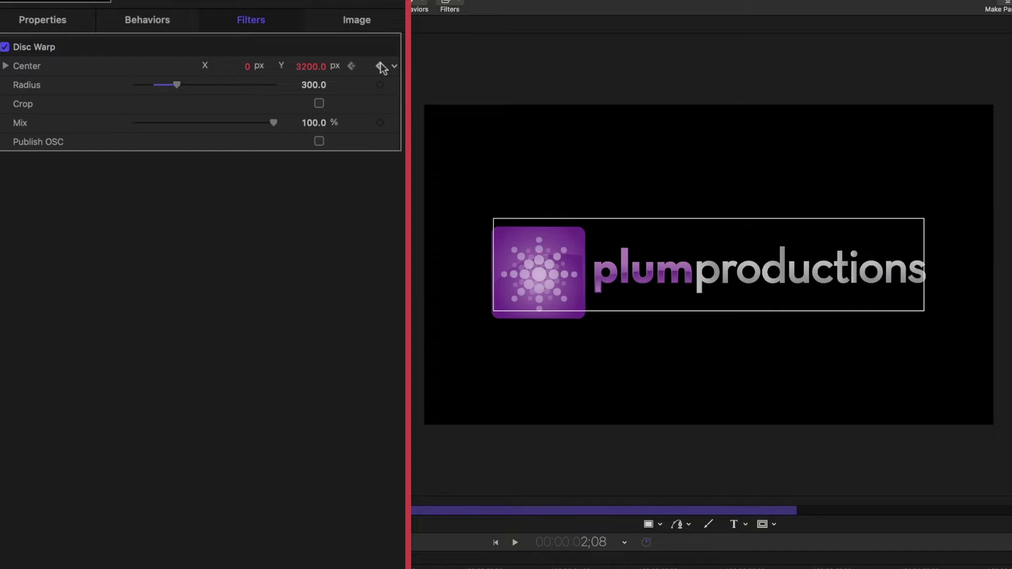
type("650")
key("Return")
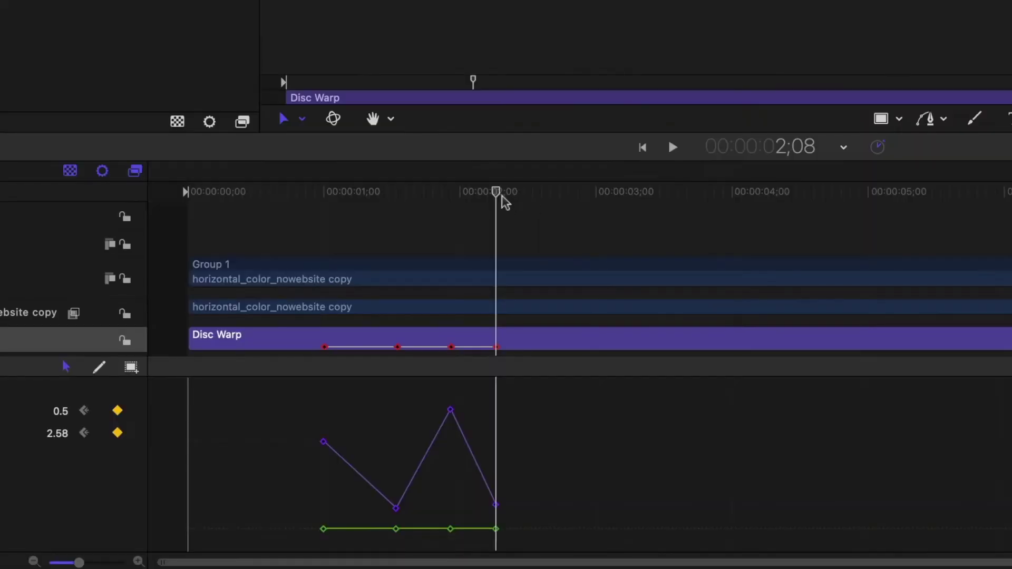
left_click_drag(501, 199, 539, 208)
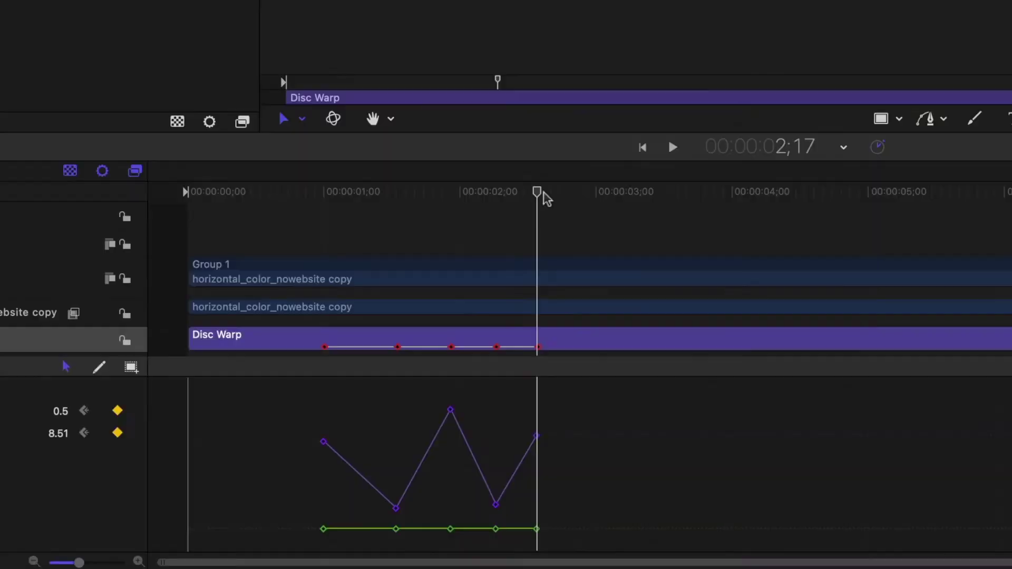
left_click_drag(540, 208, 576, 206)
left_click(307, 67)
type("750")
key("Return")
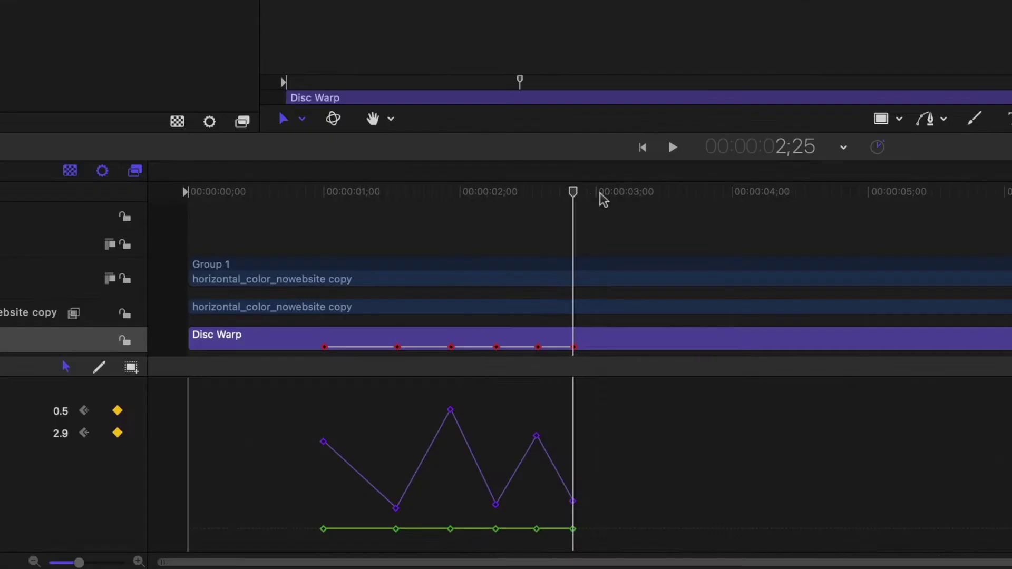
left_click_drag(575, 203, 603, 199)
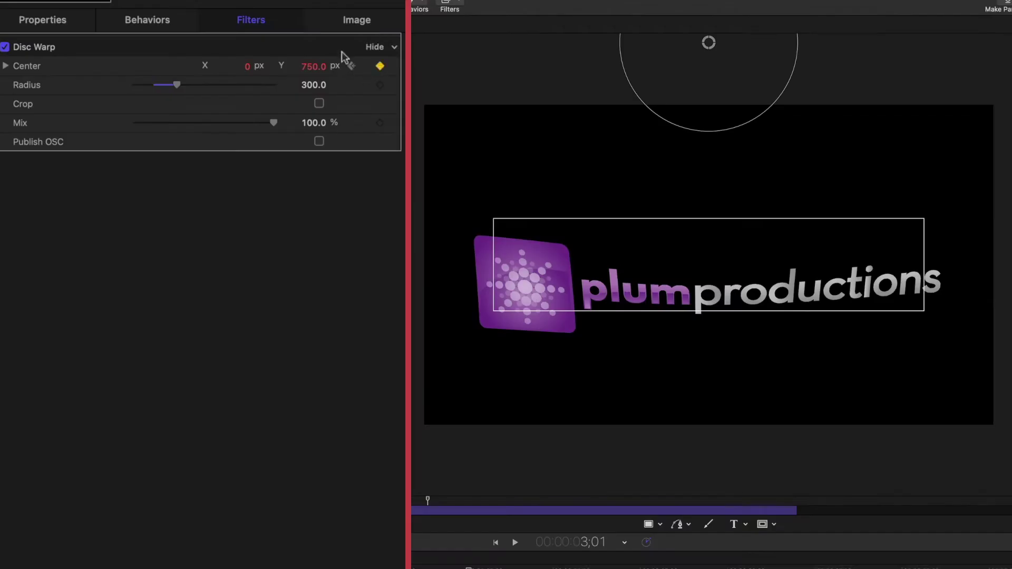
left_click_drag(311, 67, 374, 67)
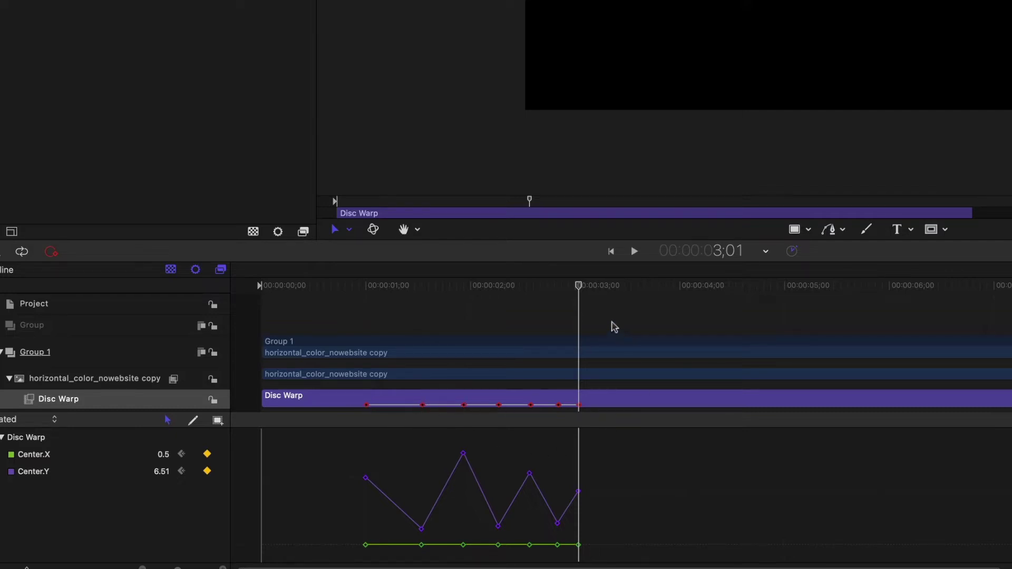
left_click(550, 299)
key("Left")
key("Left")
key("Left")
key("Left")
key("Left")
key("Left")
key("Left")
key("Left")
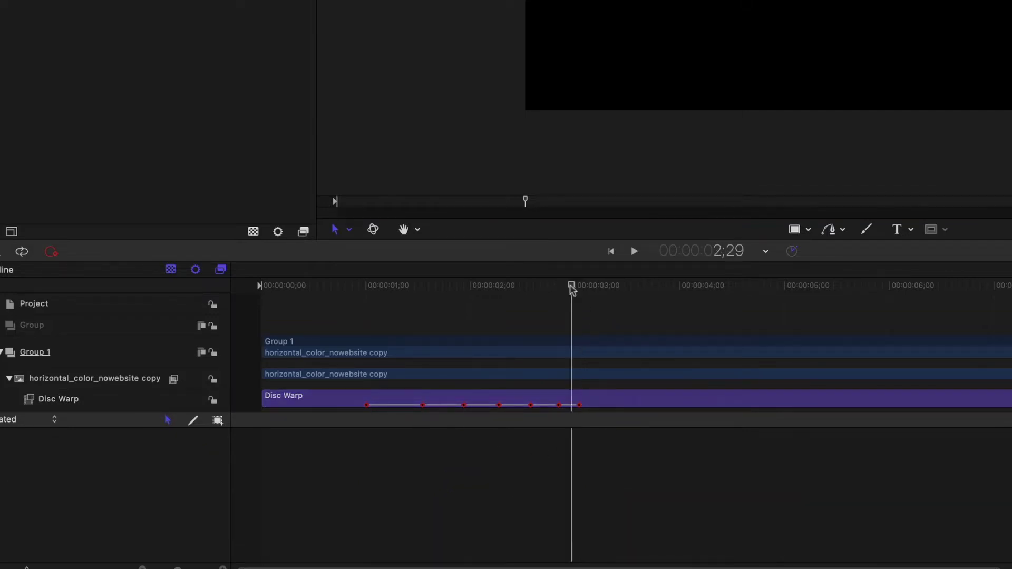
left_click_drag(496, 301, 373, 346)
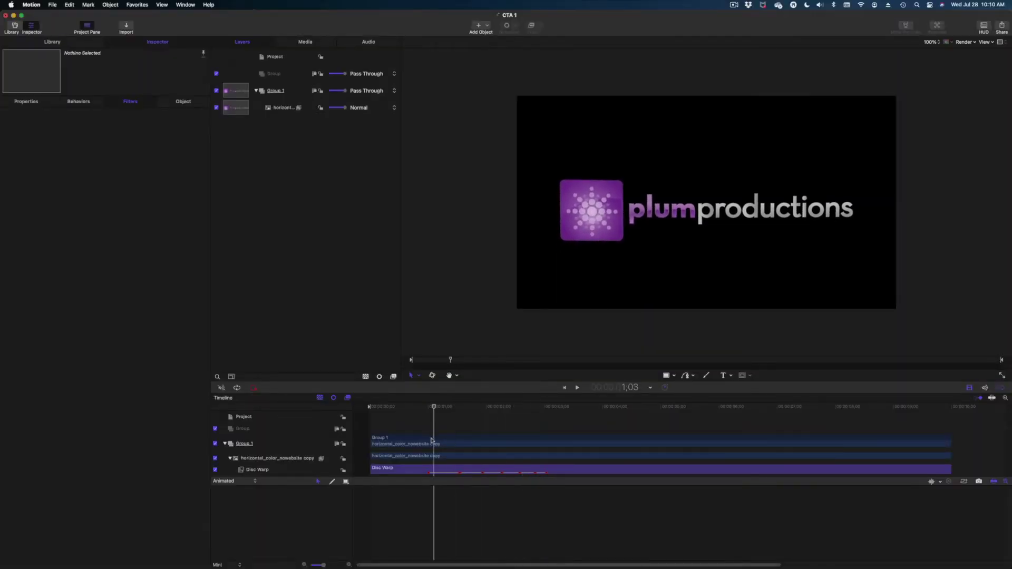
left_click_drag(431, 440, 451, 455)
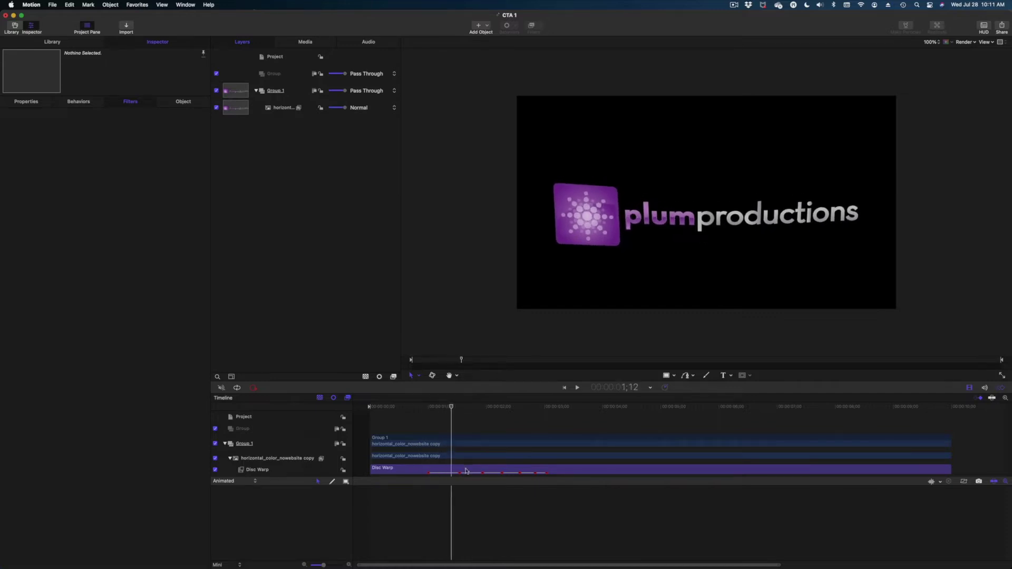
left_click(466, 470)
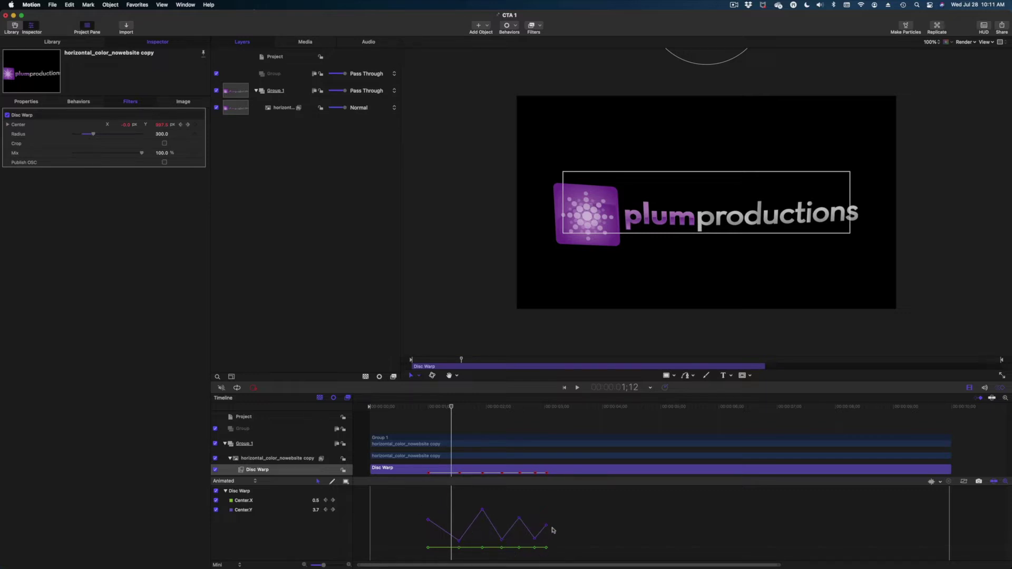
key("space")
key("space")
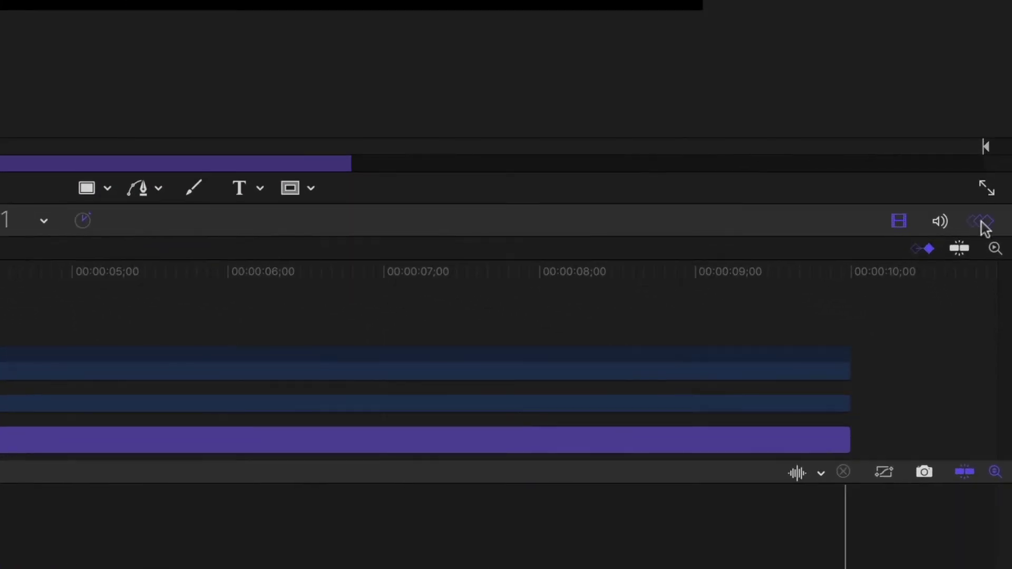
left_click(982, 223)
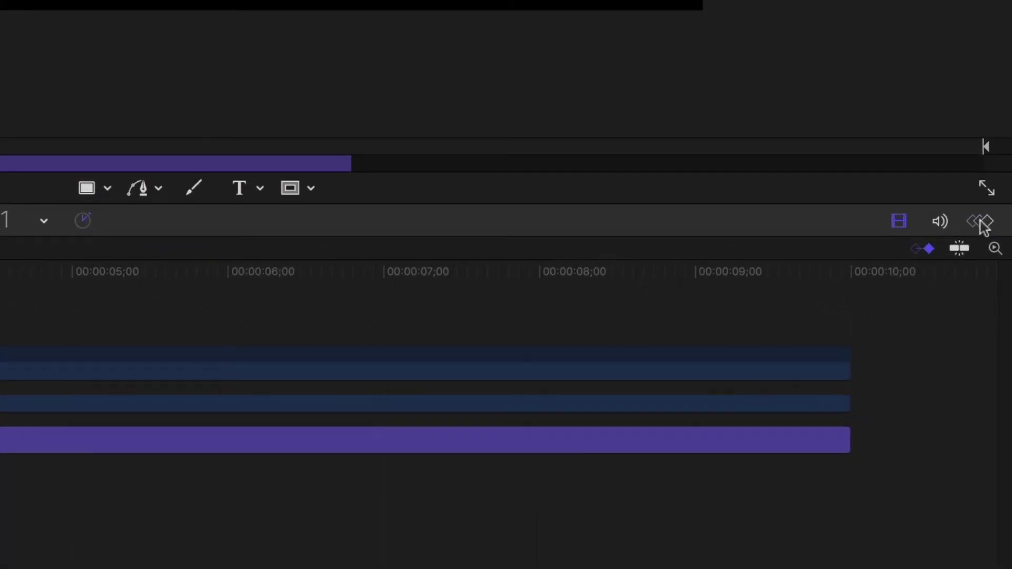
left_click(982, 223)
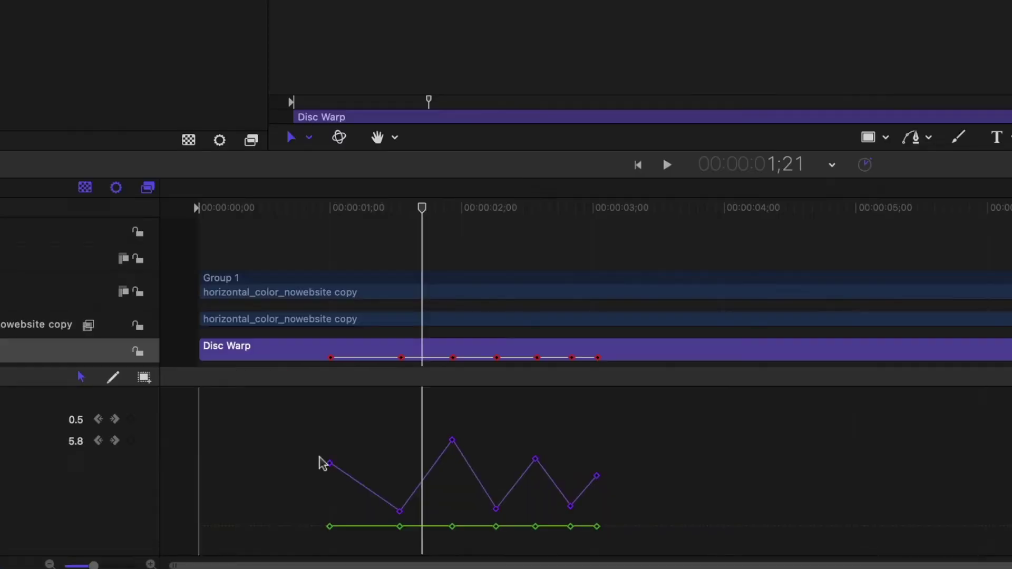
left_click_drag(393, 491, 412, 507)
- Make all Disc Warp centre keyframes Bezier, then play the wobble from near the start
left_click_drag(294, 432, 612, 564)
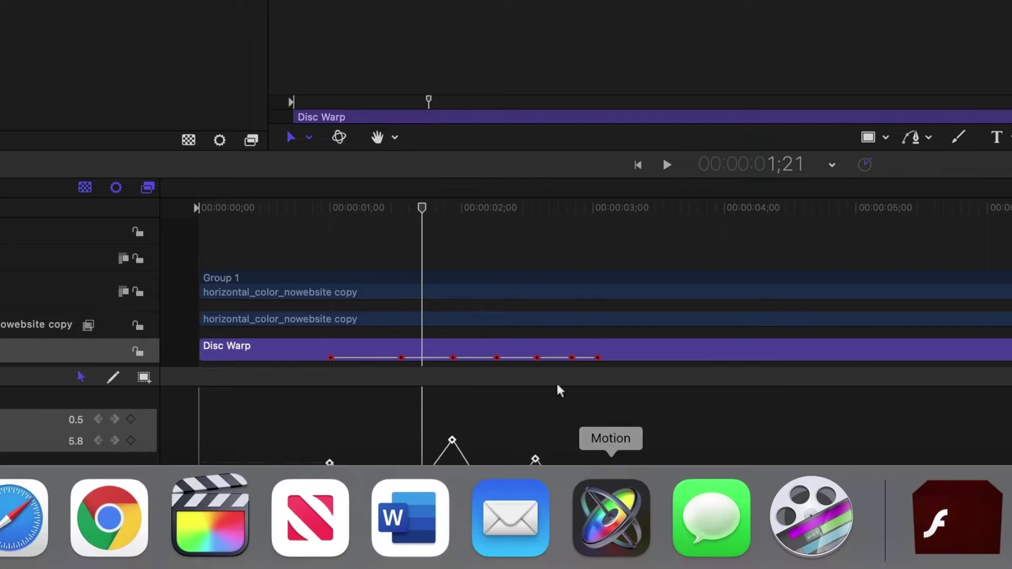
right_click(598, 478)
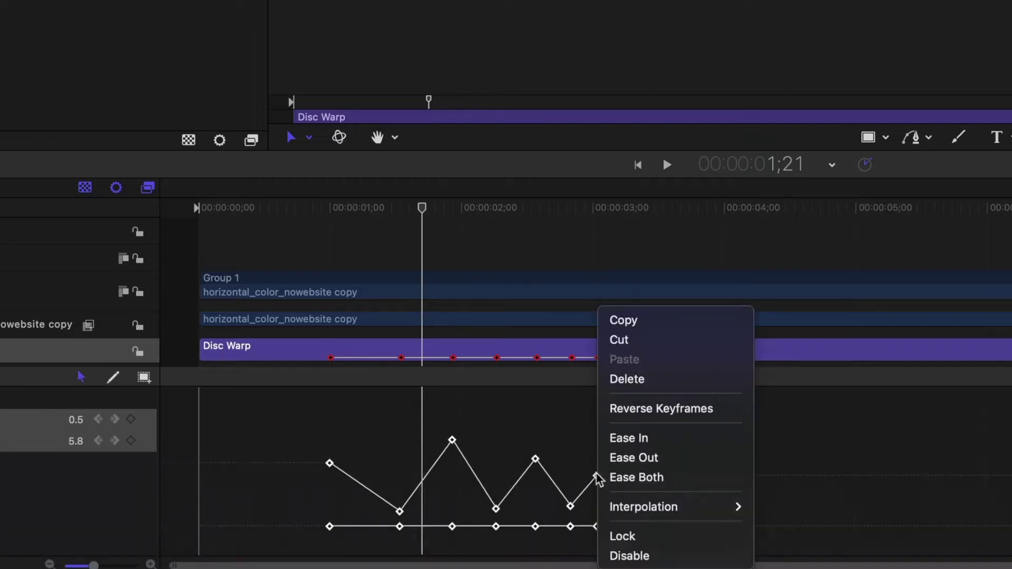
mouse_move(627, 509)
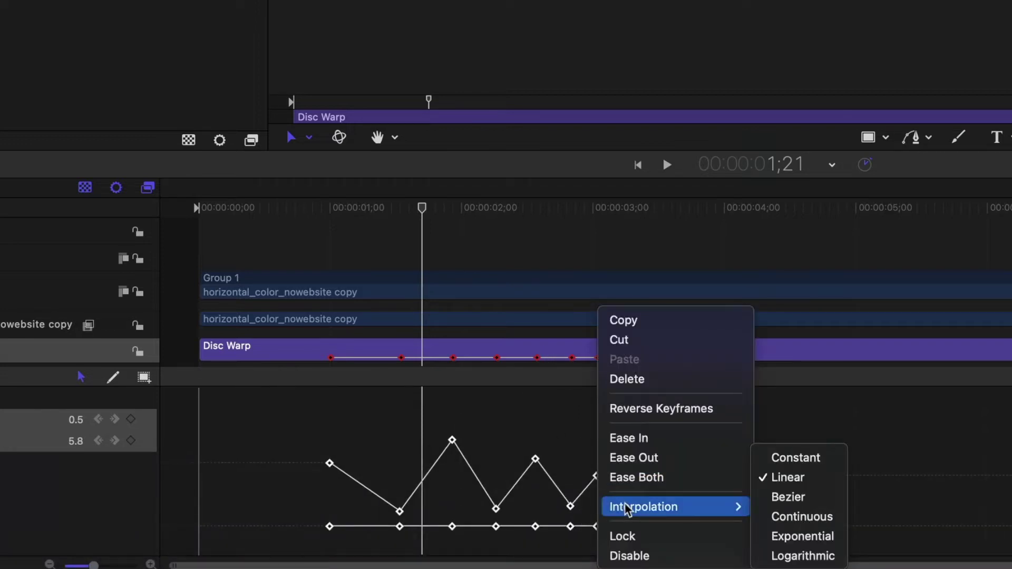
left_click(793, 498)
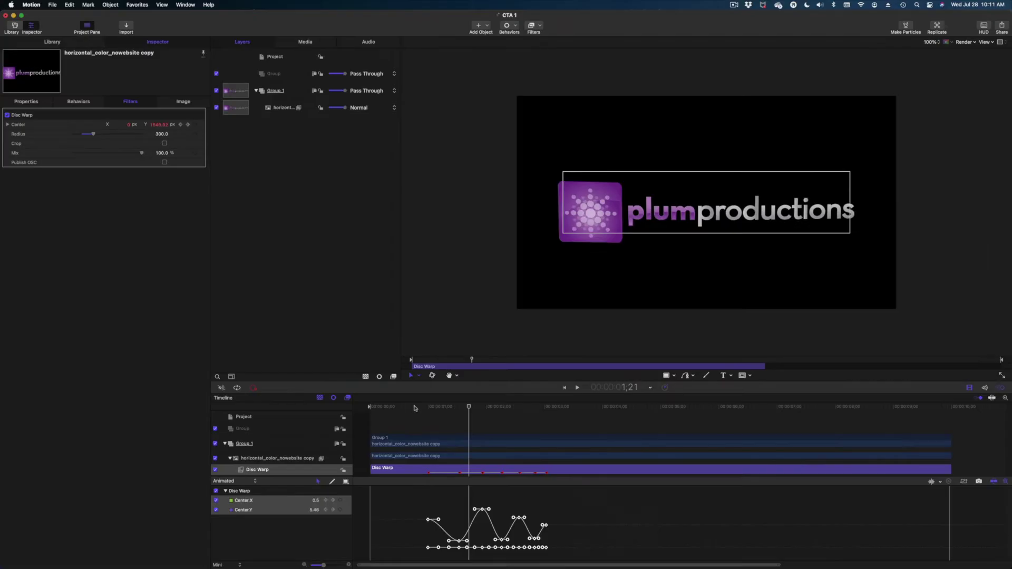
left_click(299, 212)
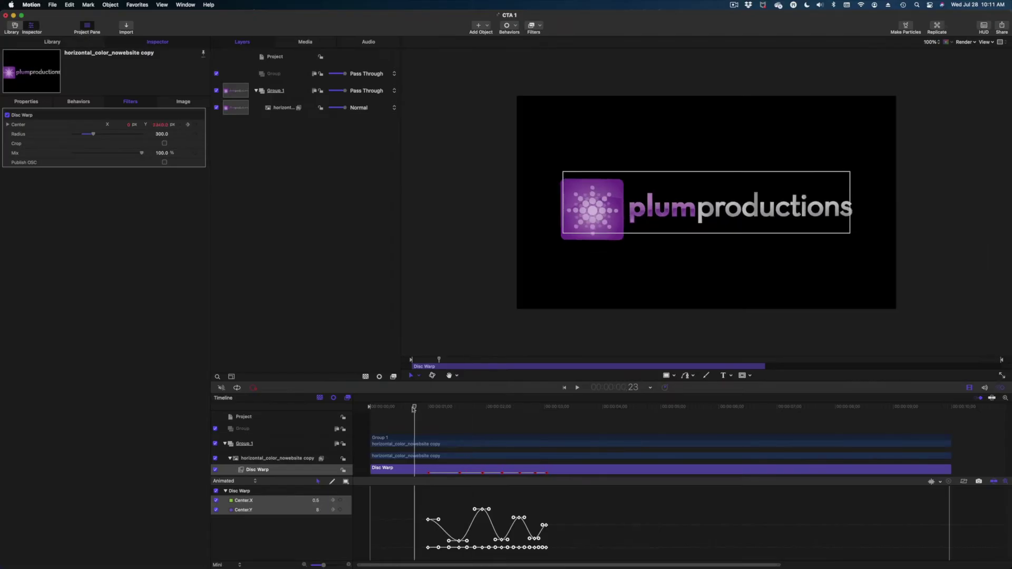
key("space")
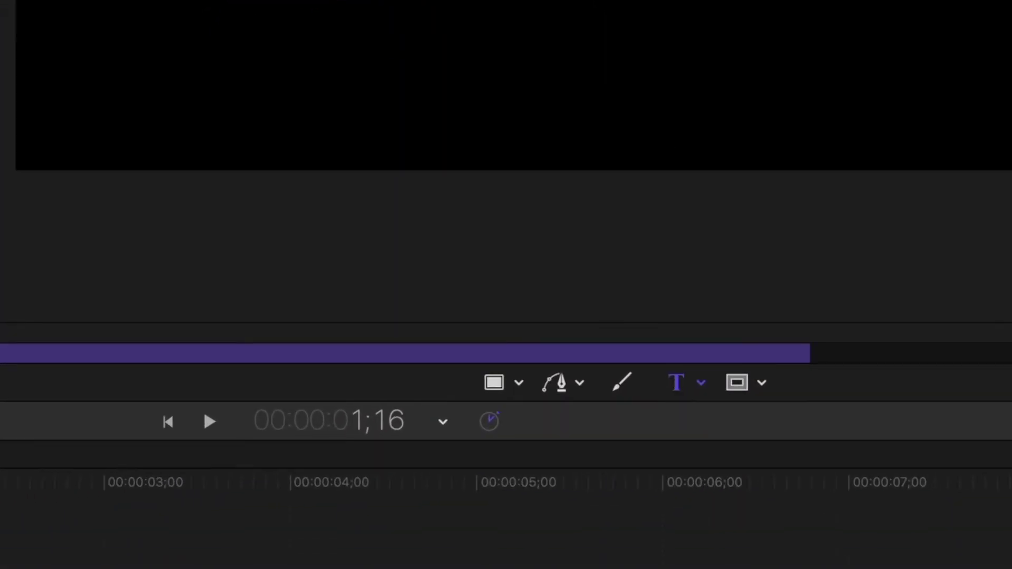
- Add a PlumProductionsMedia.com text layer and make it Lato Bold
left_click(676, 140)
type("P")
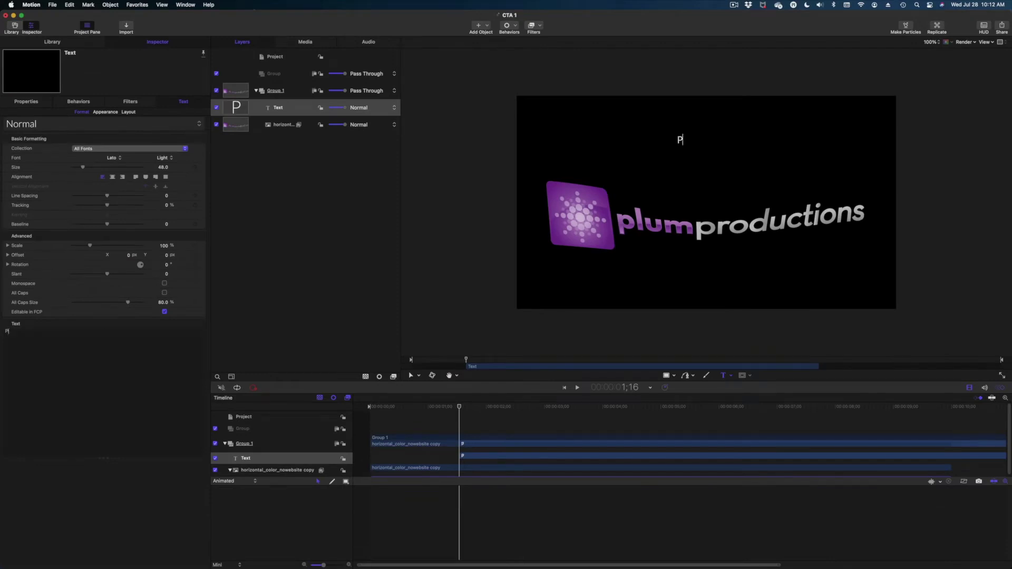
type("lumProductionsMedia.com")
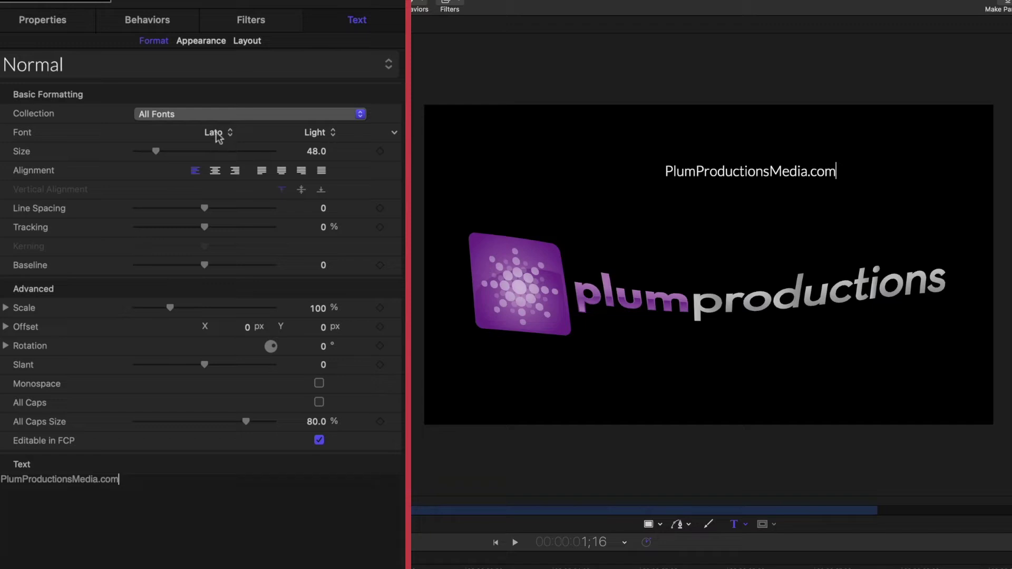
left_click(312, 133)
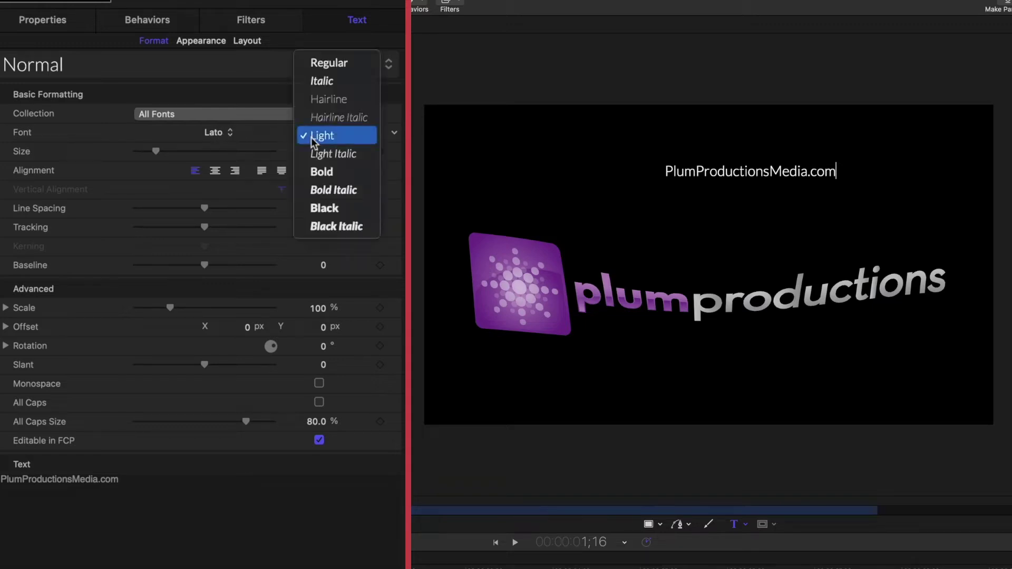
left_click(325, 172)
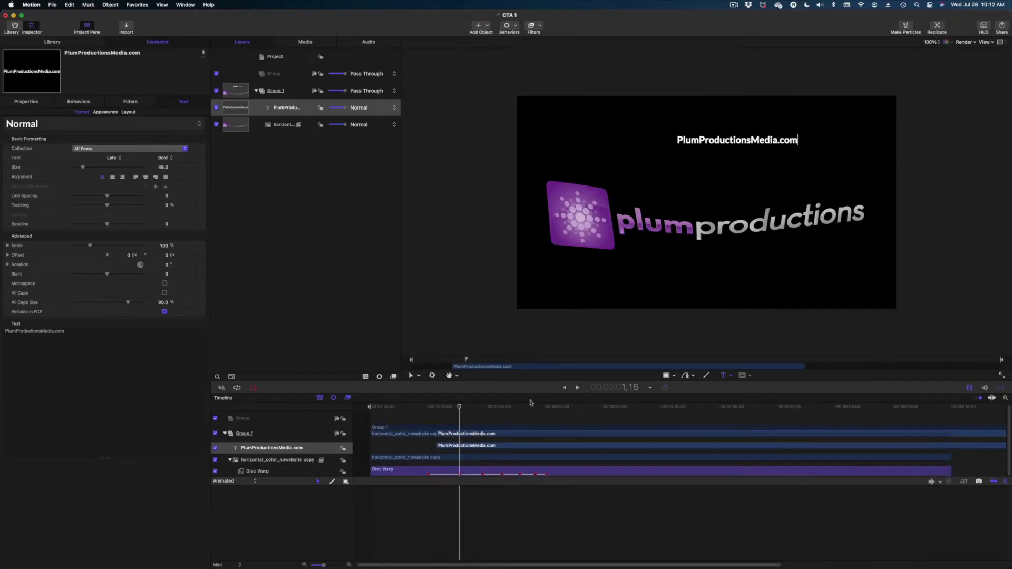
- Start the website text clip at 0;01 and set its Position X to 0
left_click_drag(471, 447, 439, 448)
left_click_drag(352, 433, 283, 435)
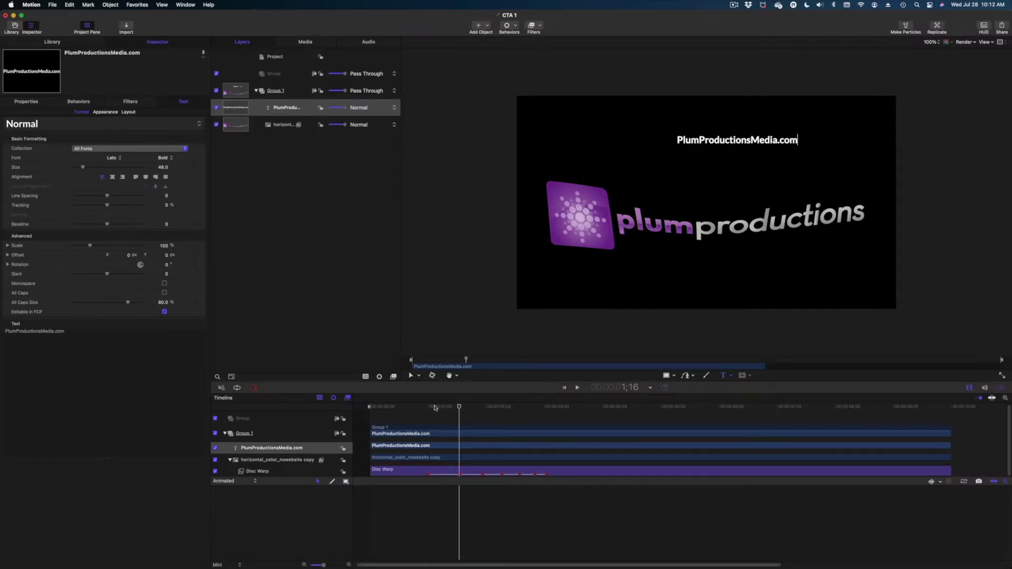
left_click(419, 376)
left_click(430, 389)
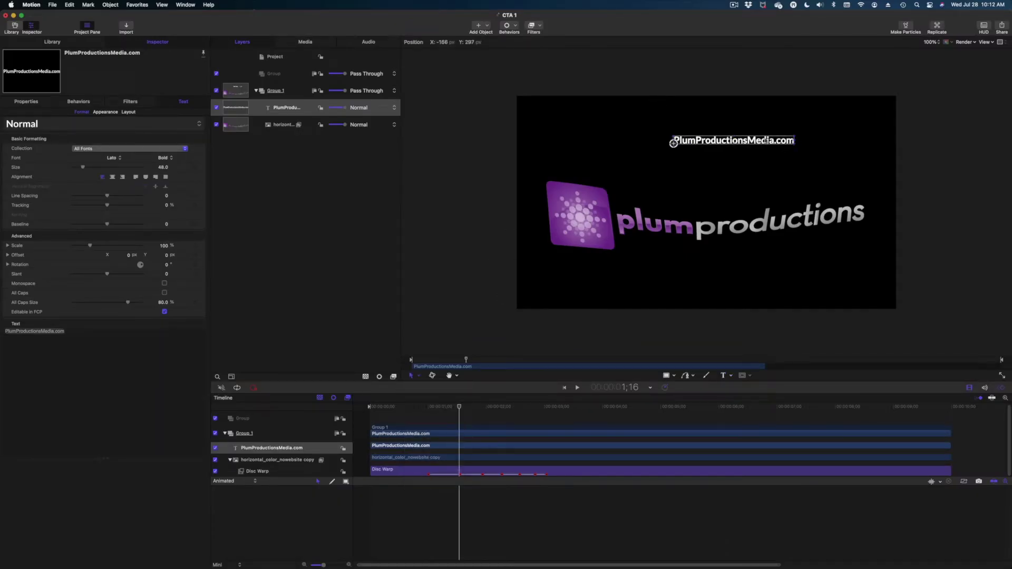
left_click(28, 98)
left_click(121, 124)
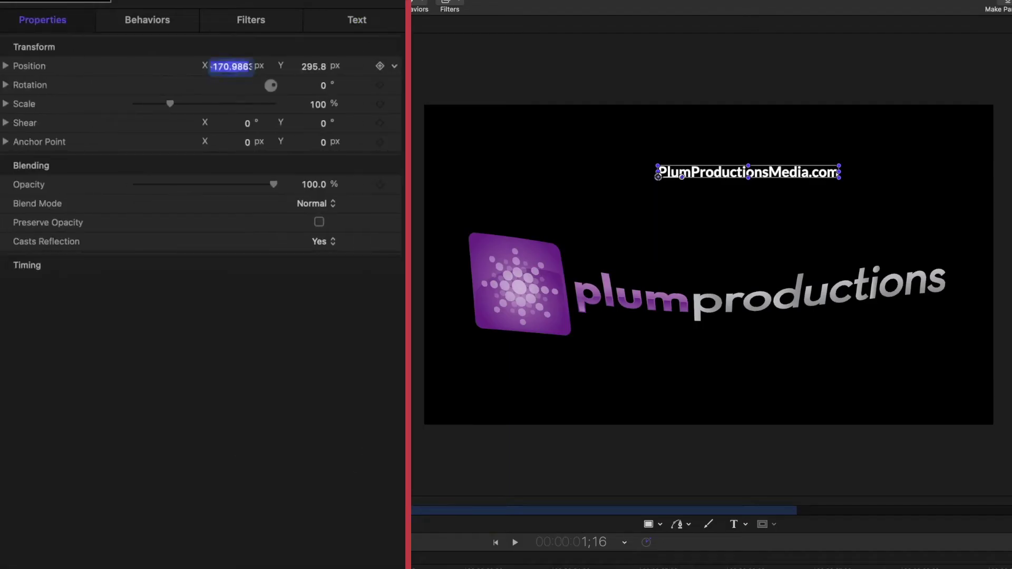
type("0")
key("Return")
- Centre-align the website text and move the playhead to about 0;19
left_click(331, 20)
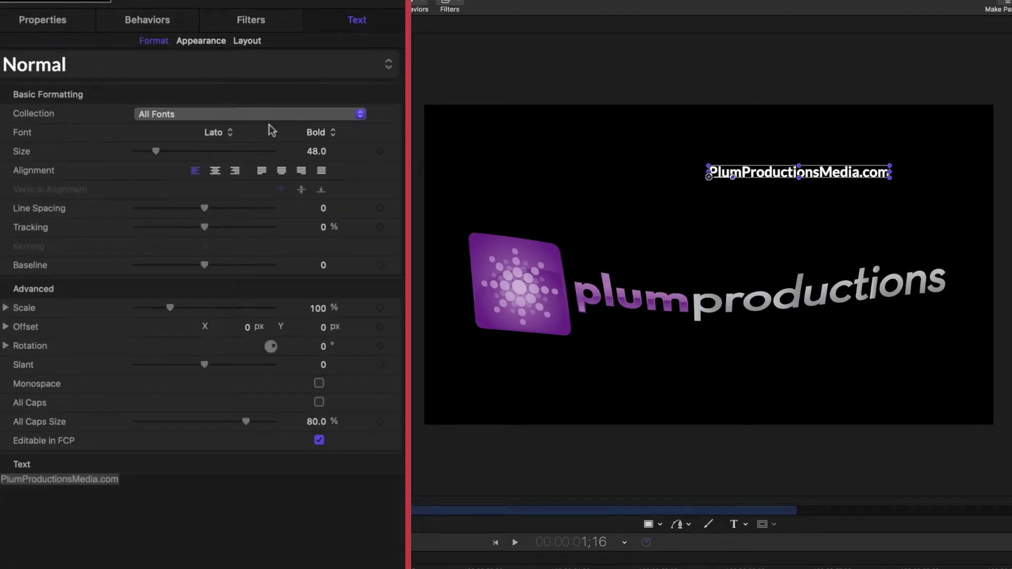
left_click(216, 170)
left_click(379, 407)
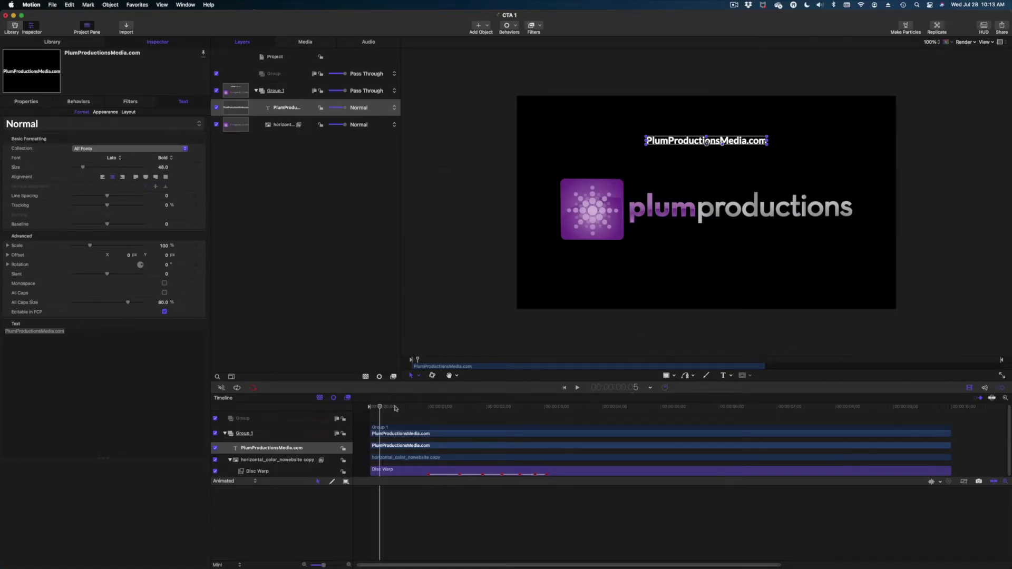
mouse_move(389, 408)
left_mouse_down()
mouse_move(428, 412)
mouse_move(396, 408)
left_mouse_up()
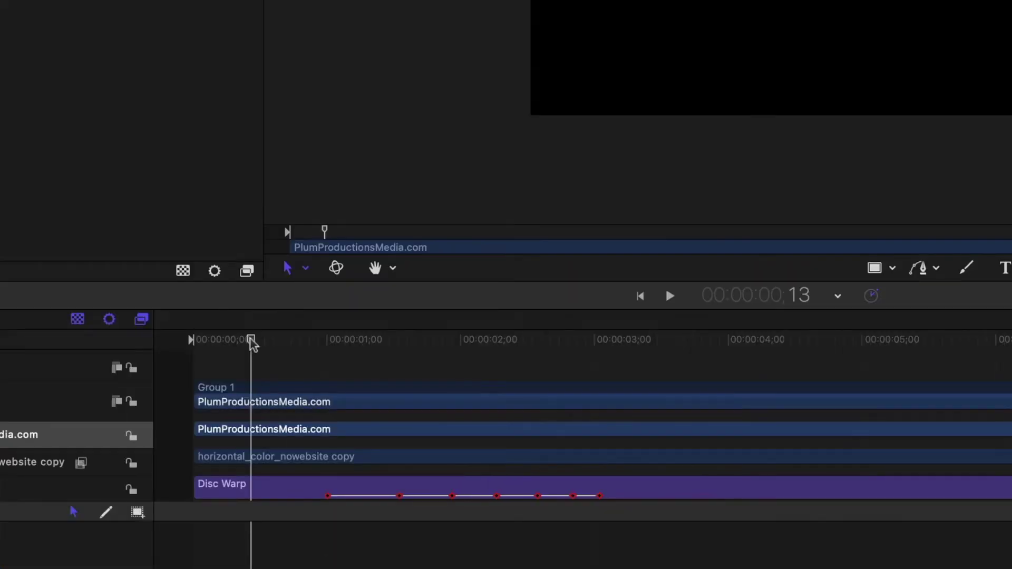
- At frame 20, set a Position keyframe and move the website text up off the canvas
left_click_drag(252, 343, 286, 354)
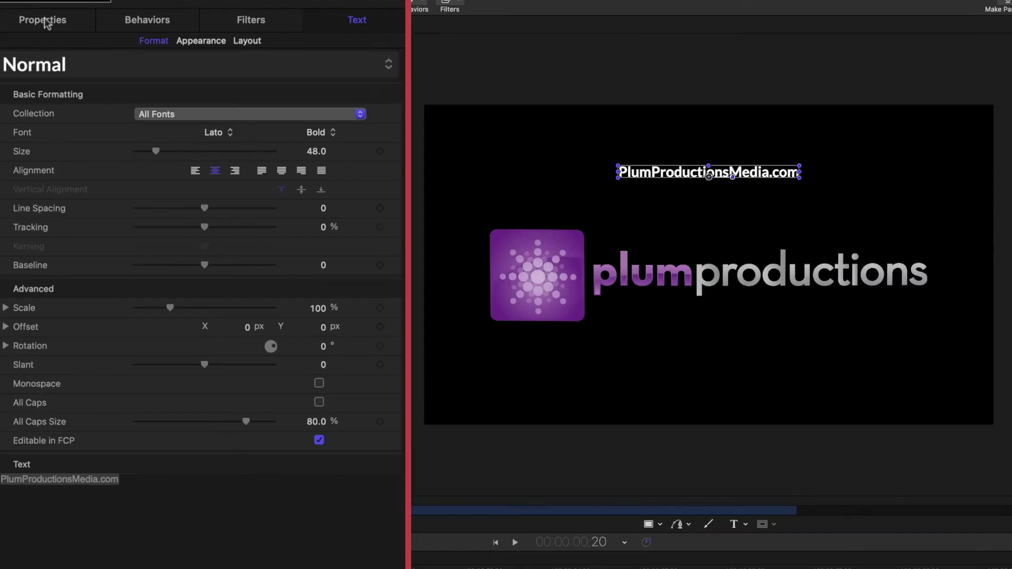
left_click(46, 21)
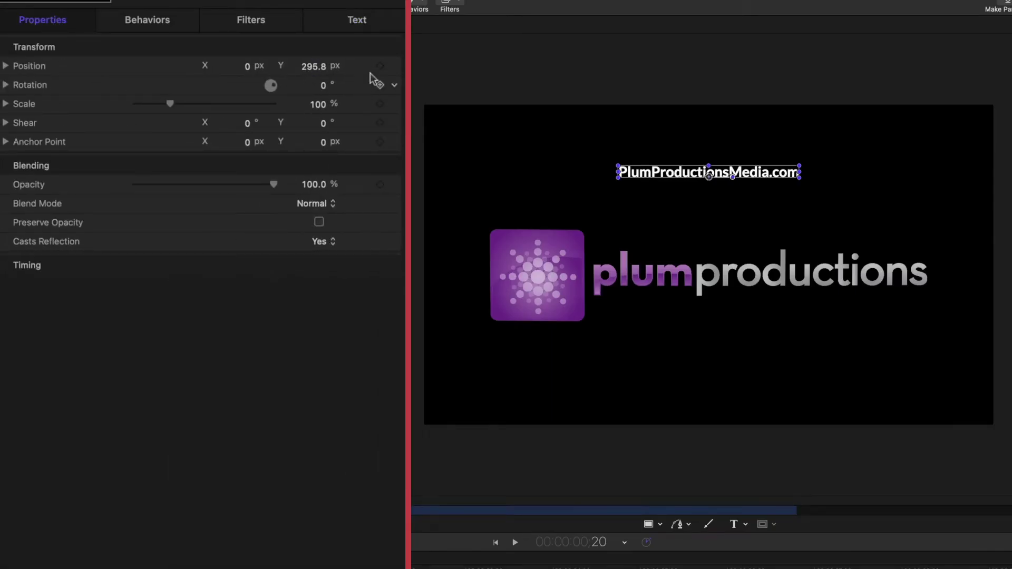
mouse_move(380, 73)
left_click(380, 67)
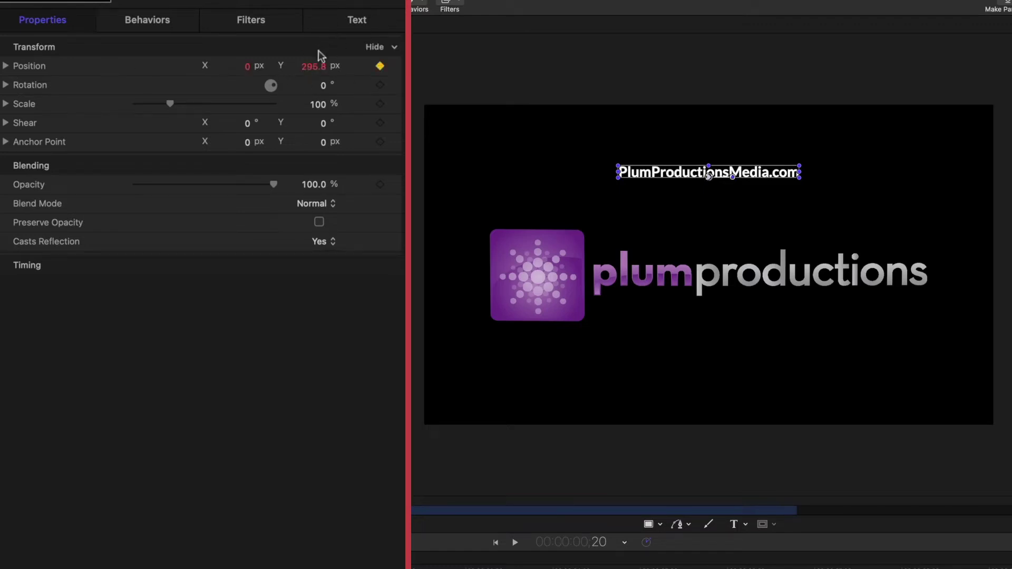
left_click_drag(314, 70, 313, 66)
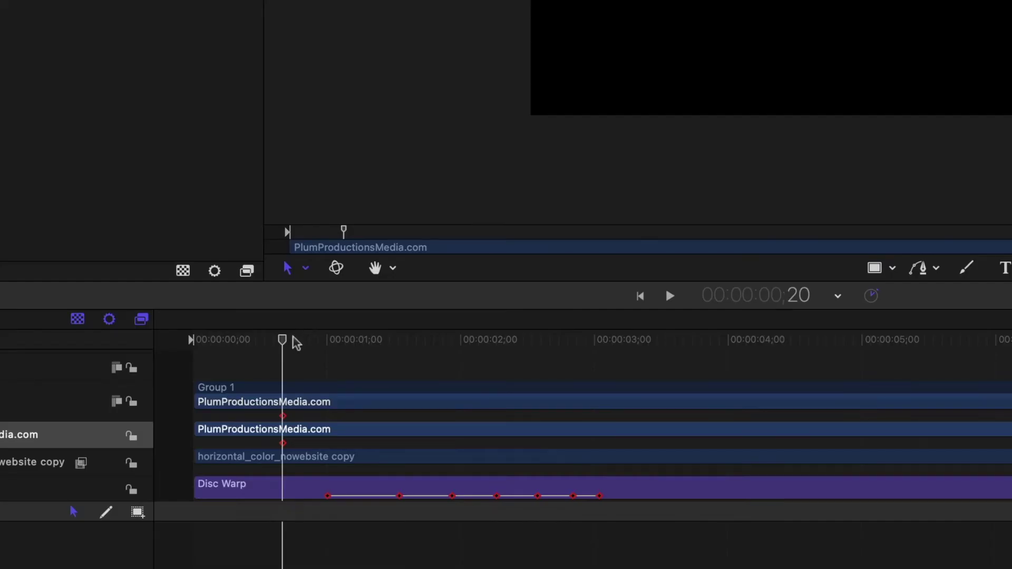
left_click_drag(293, 339, 281, 337)
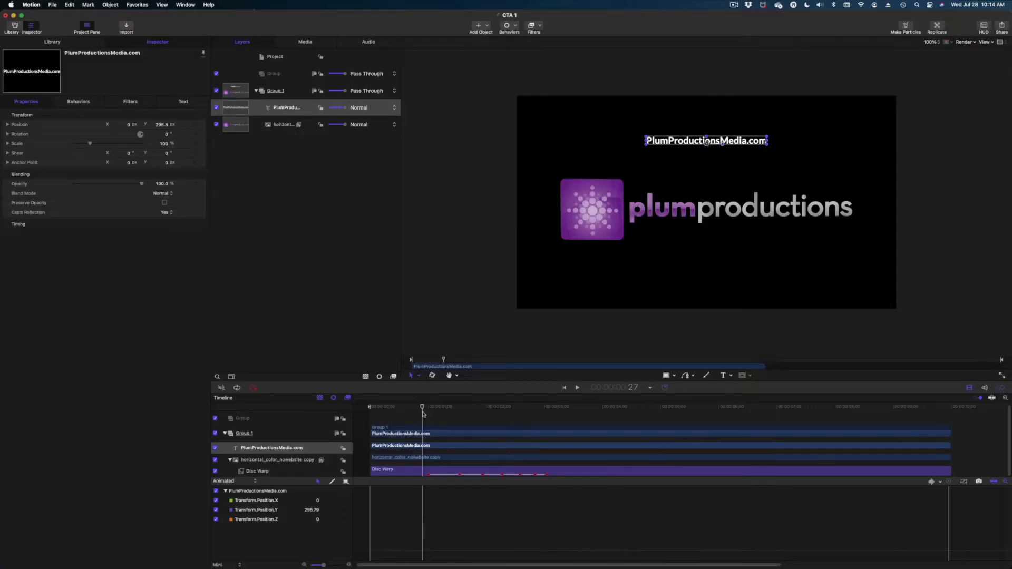
- Keyframe the website text above the frame at about 1;07, then down to Y 295.7 at 1;16
mouse_move(436, 418)
left_mouse_down()
mouse_move(452, 418)
mouse_move(427, 421)
left_mouse_up()
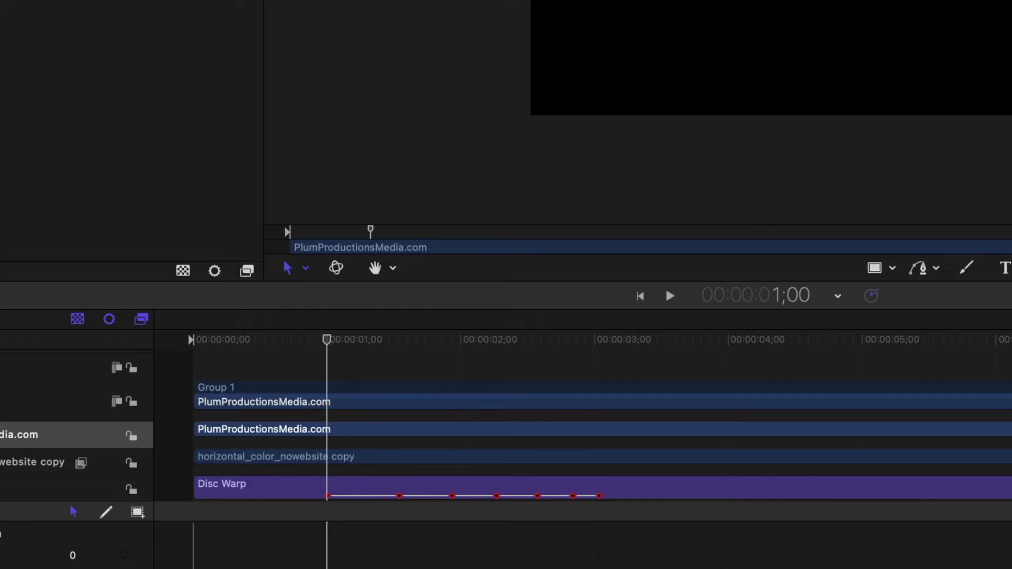
mouse_move(327, 340)
left_mouse_down()
mouse_move(380, 351)
mouse_move(363, 348)
left_mouse_up()
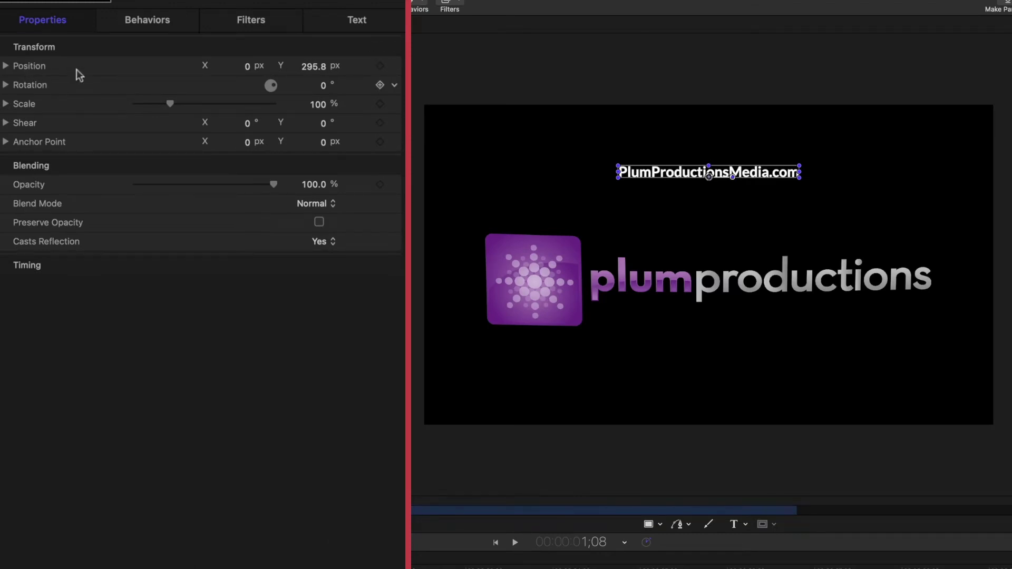
left_click(380, 67)
mouse_move(322, 71)
left_mouse_down()
mouse_move(361, 71)
mouse_move(318, 66)
left_mouse_up()
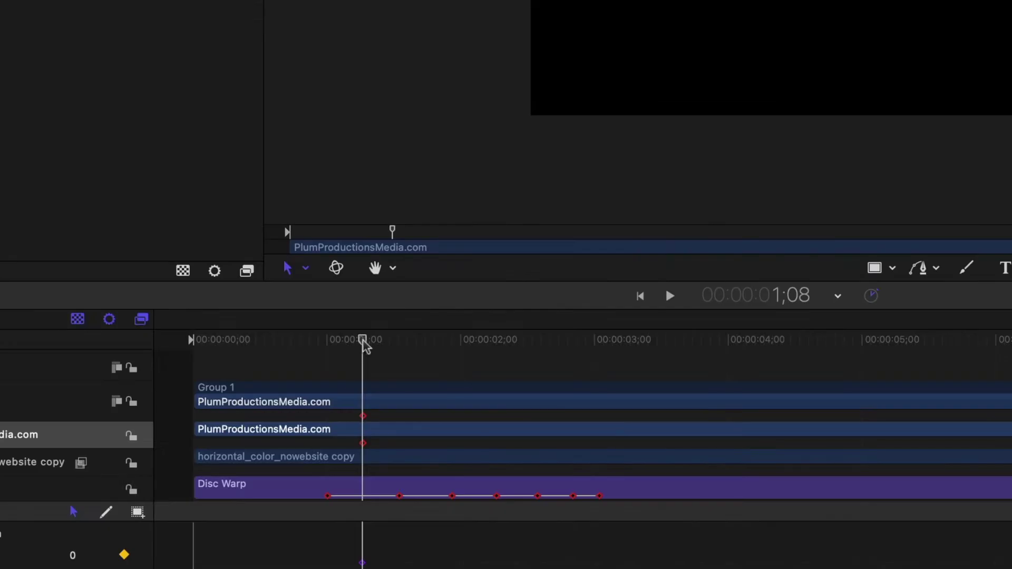
left_click_drag(313, 568, 336, 568)
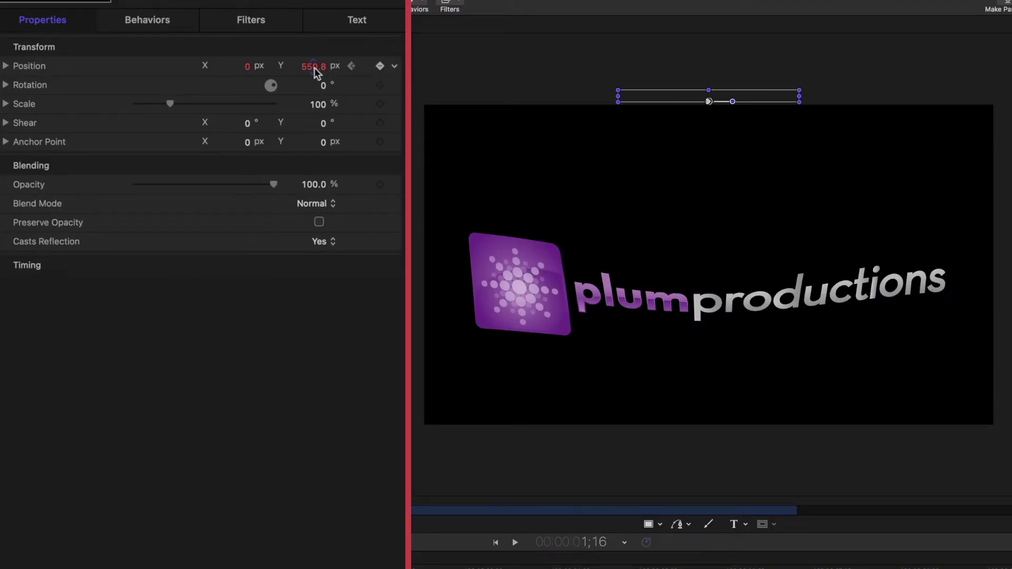
left_click_drag(316, 66, 314, 68)
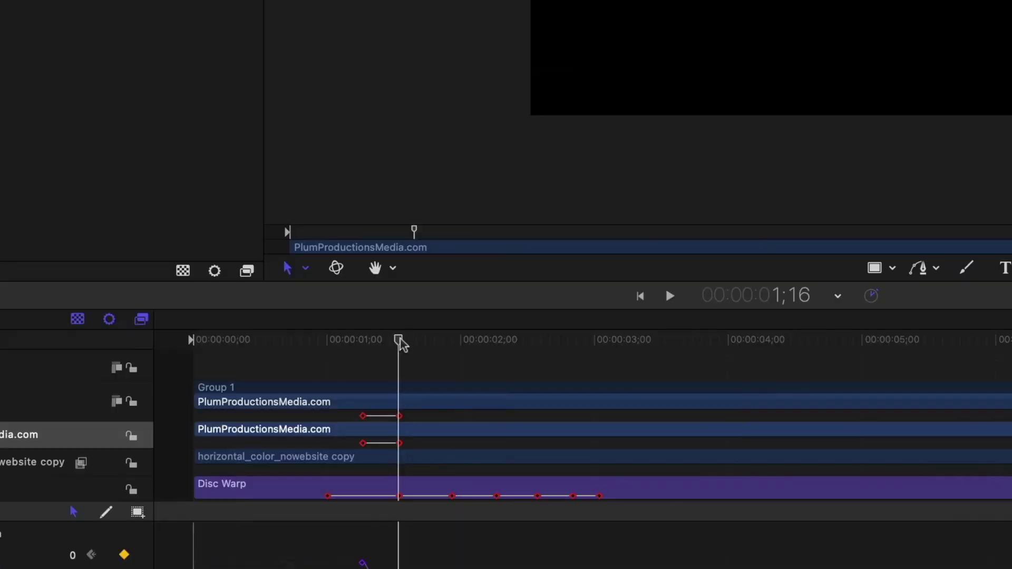
left_click_drag(460, 408, 477, 410)
- Keyframe the text raised at 1;28, lowered at 2;08, and back up to 158.4 at 2;16
left_click_drag(442, 348, 455, 348)
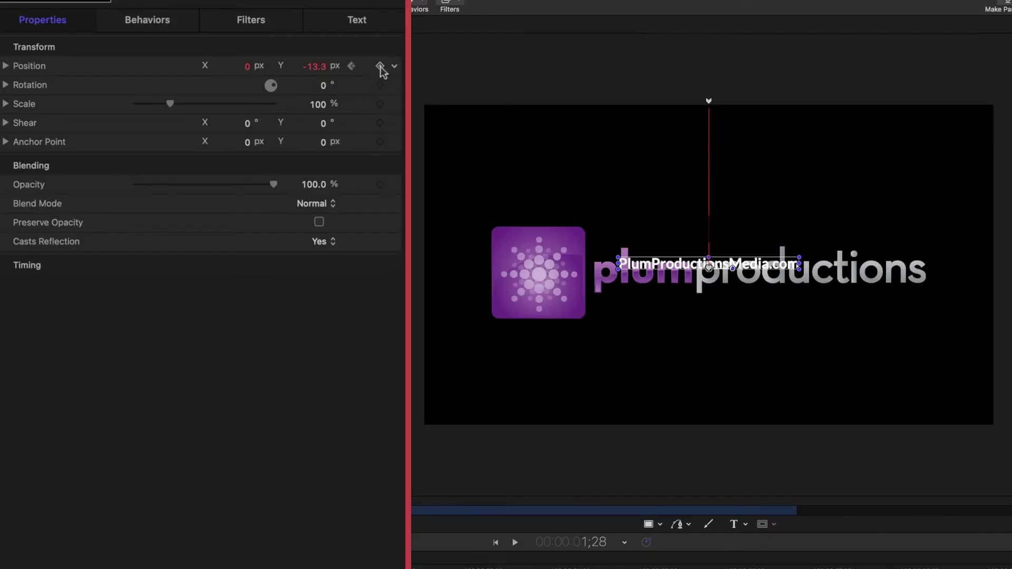
left_click(381, 67)
left_click_drag(317, 68, 313, 65)
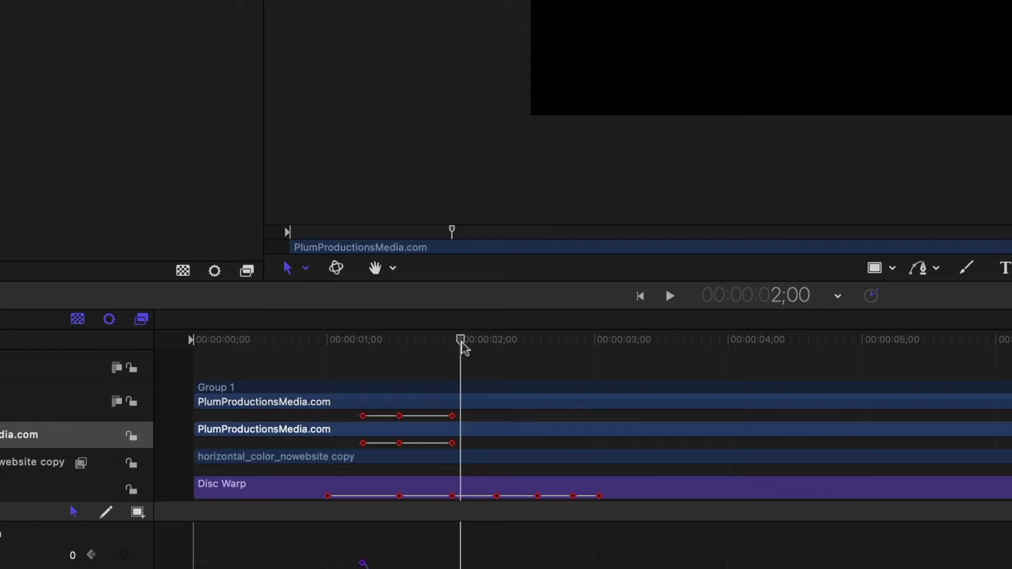
left_click_drag(465, 350, 497, 357)
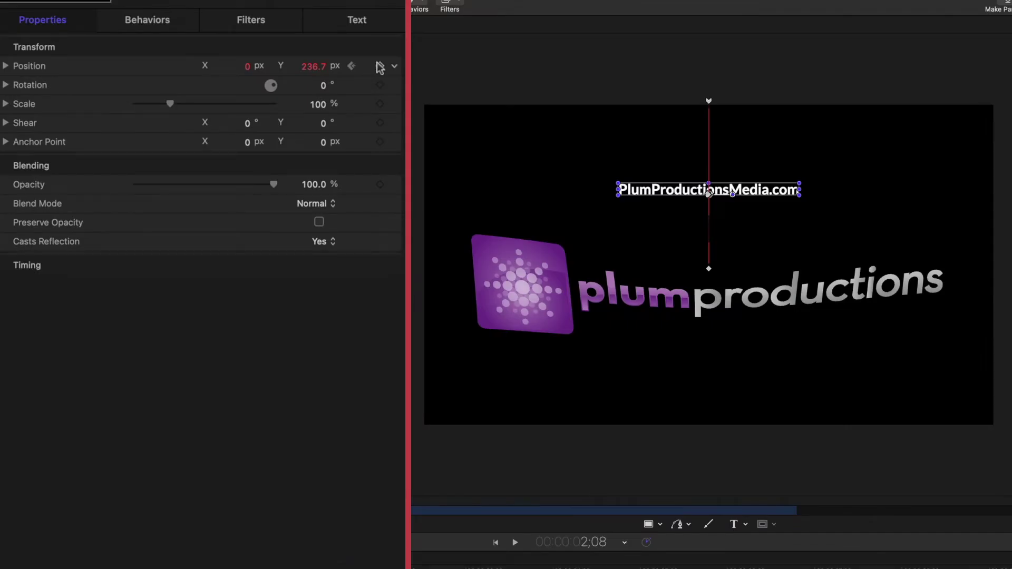
left_click_drag(319, 68, 318, 68)
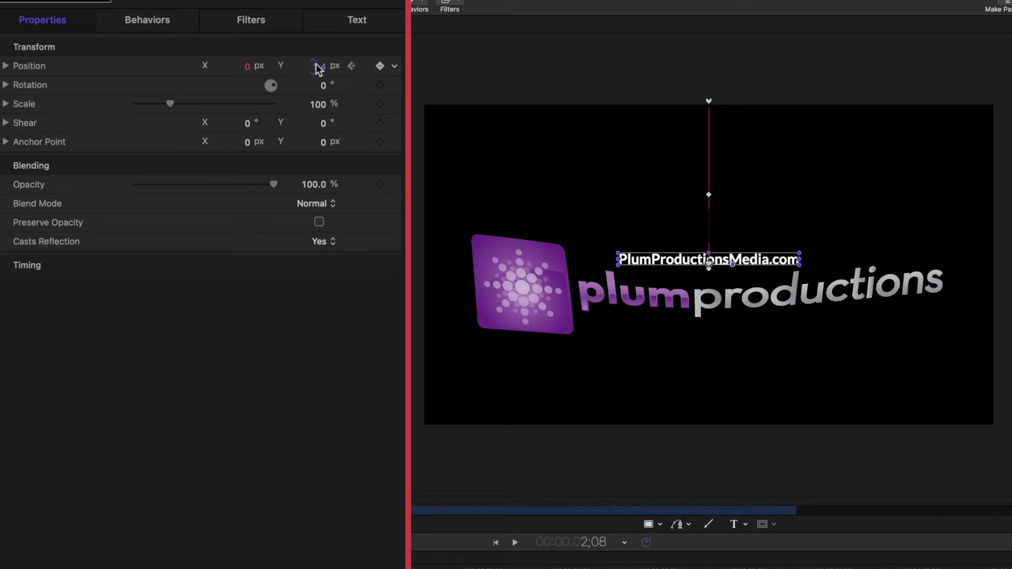
left_click_drag(496, 340, 539, 352)
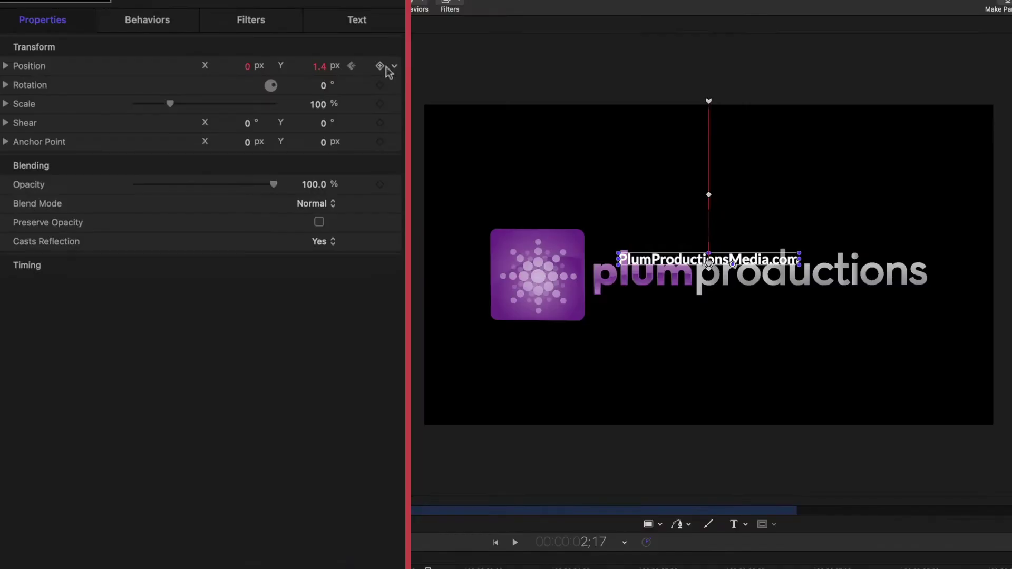
left_click_drag(320, 67, 330, 66)
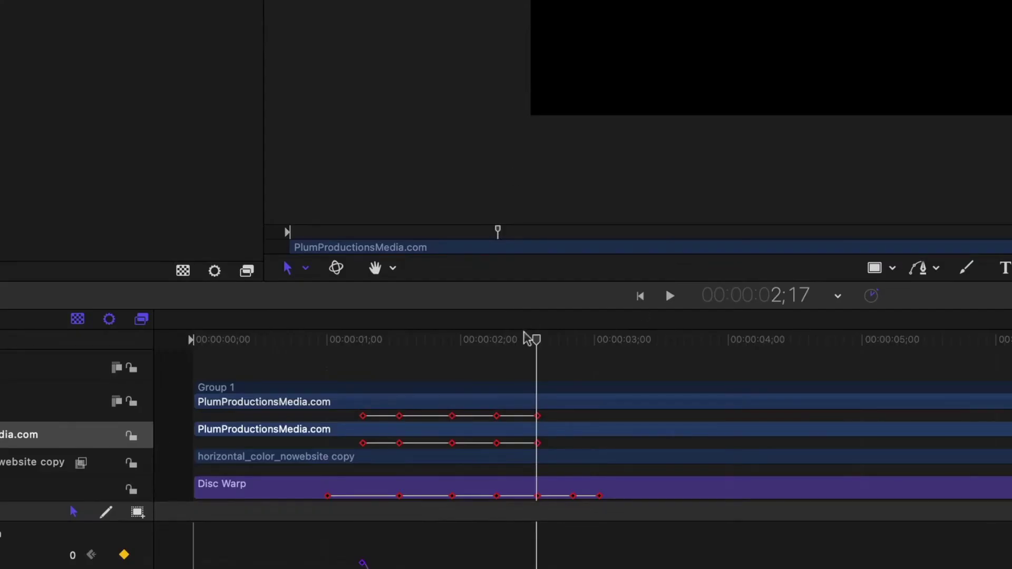
- Add position keyframes lowering the URL text at 2;25 and lifting it slightly at 3;01
left_click_drag(531, 340, 584, 346)
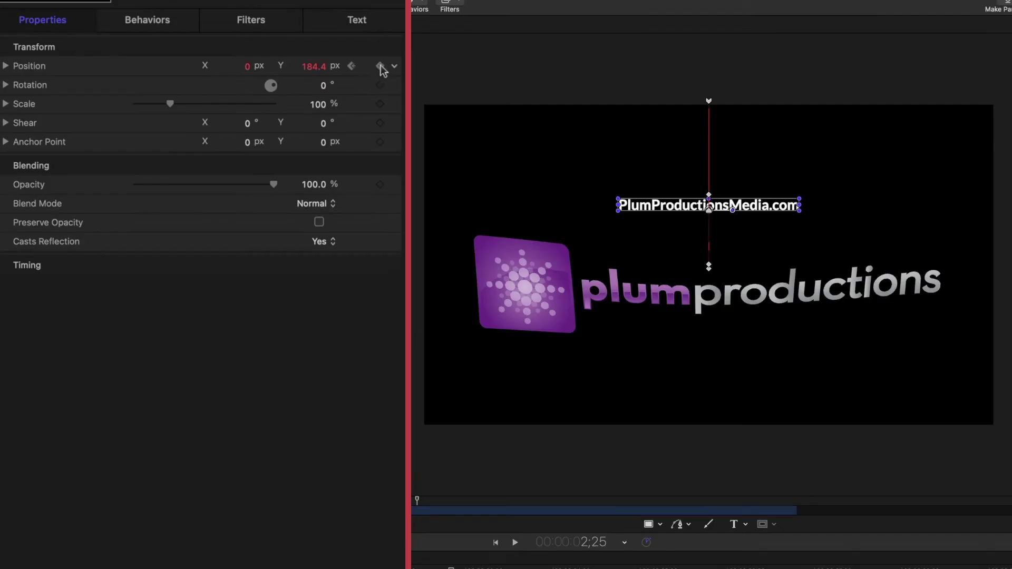
left_click(380, 67)
left_click_drag(311, 68, 313, 66)
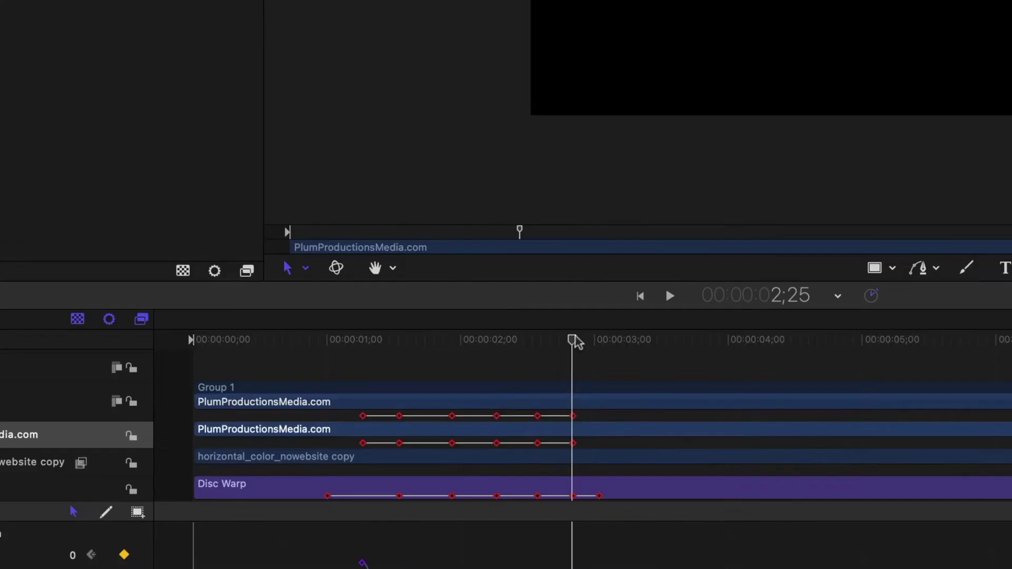
left_click_drag(575, 340, 599, 340)
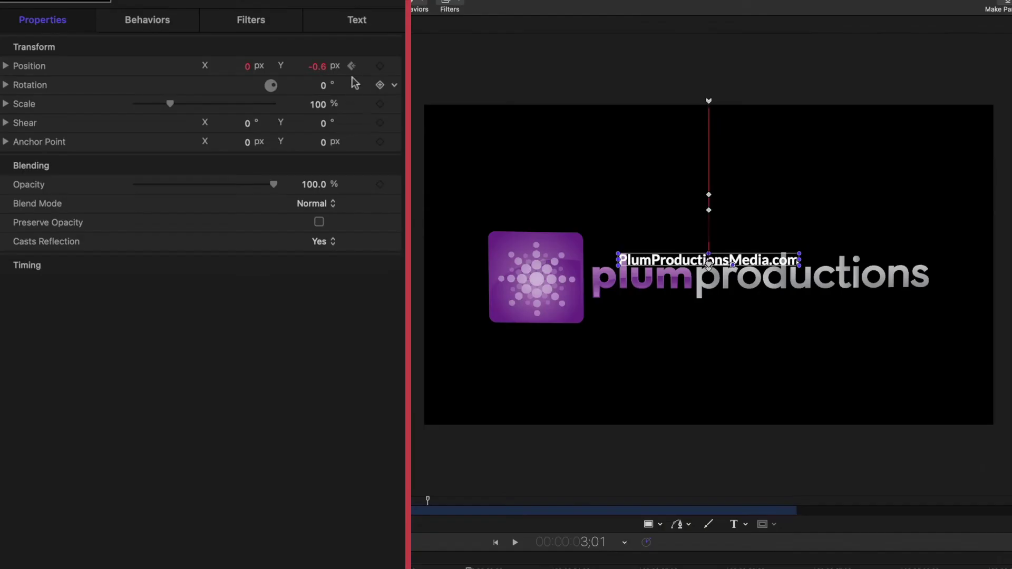
left_click(379, 66)
left_click_drag(316, 66, 316, 66)
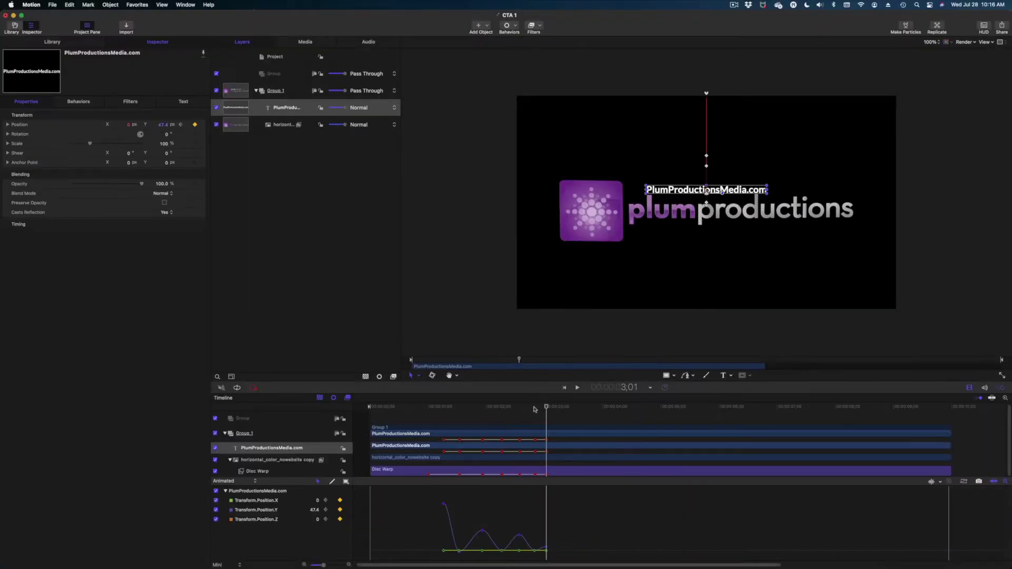
- Play back the bounce, then step through 2;25 and 3;01 to review the poses
left_click_drag(534, 409, 436, 401)
key("space")
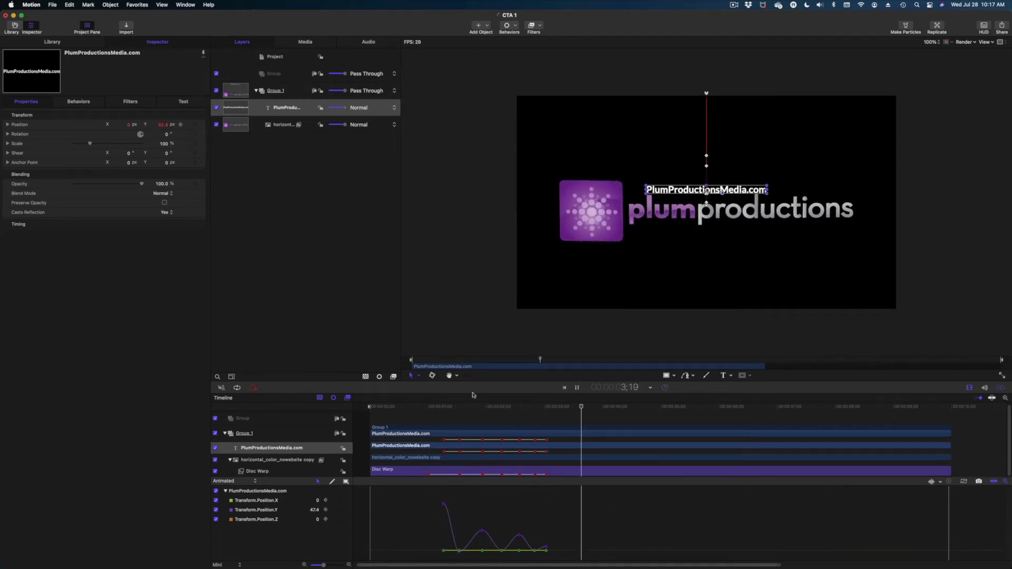
key("space")
left_click(983, 256)
left_click_drag(545, 410, 536, 408)
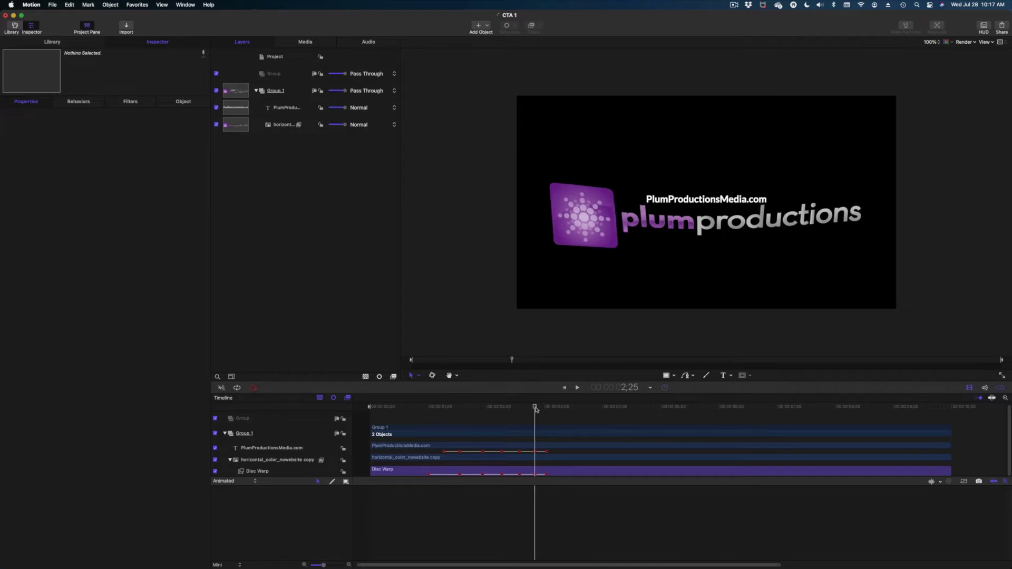
left_click_drag(535, 408, 547, 410)
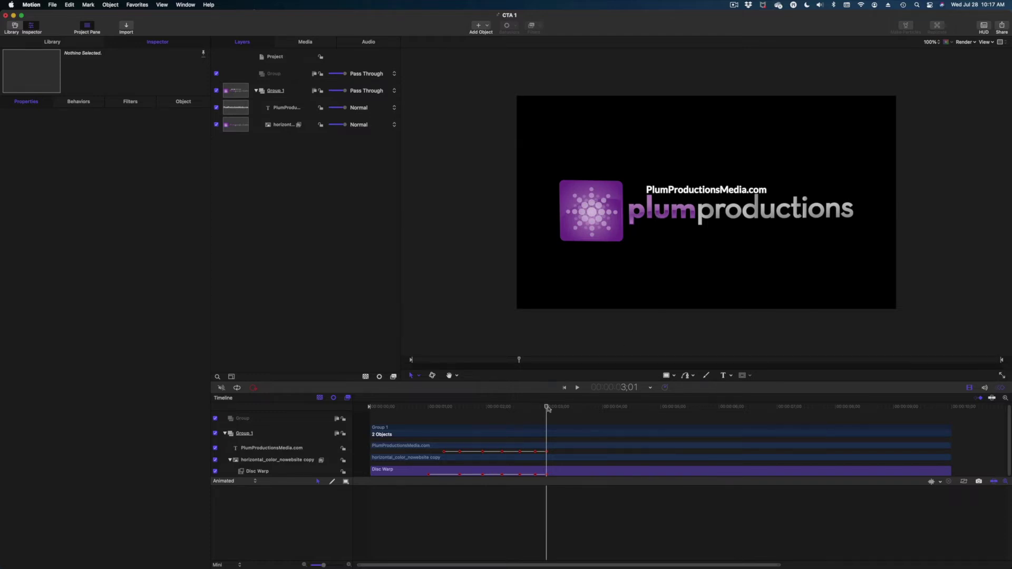
left_click_drag(547, 408, 556, 409)
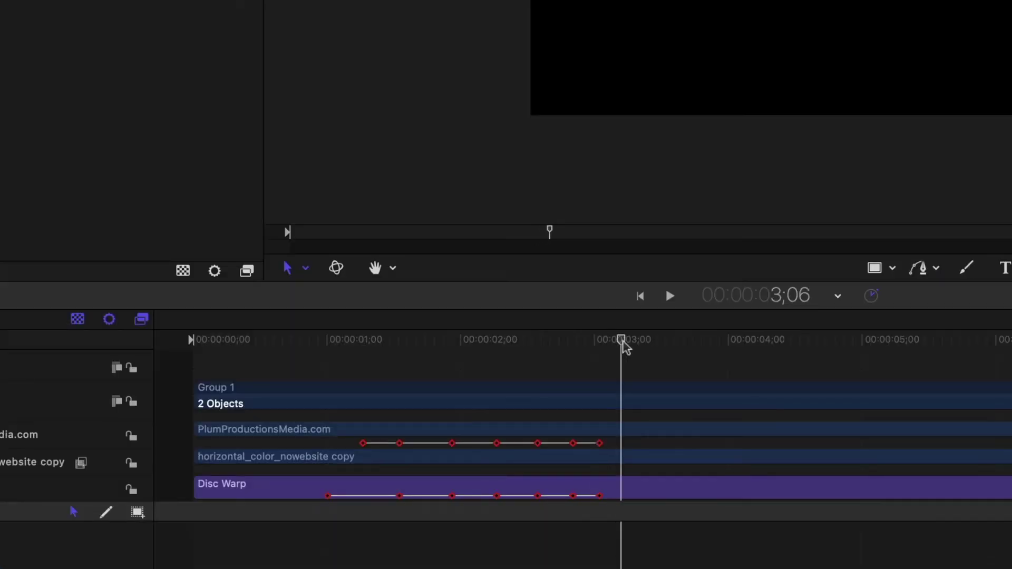
- Keyframe the URL text at Y 60.4 at 3;07 and 48.3 at 3;11, then play it
left_click_drag(624, 343, 627, 342)
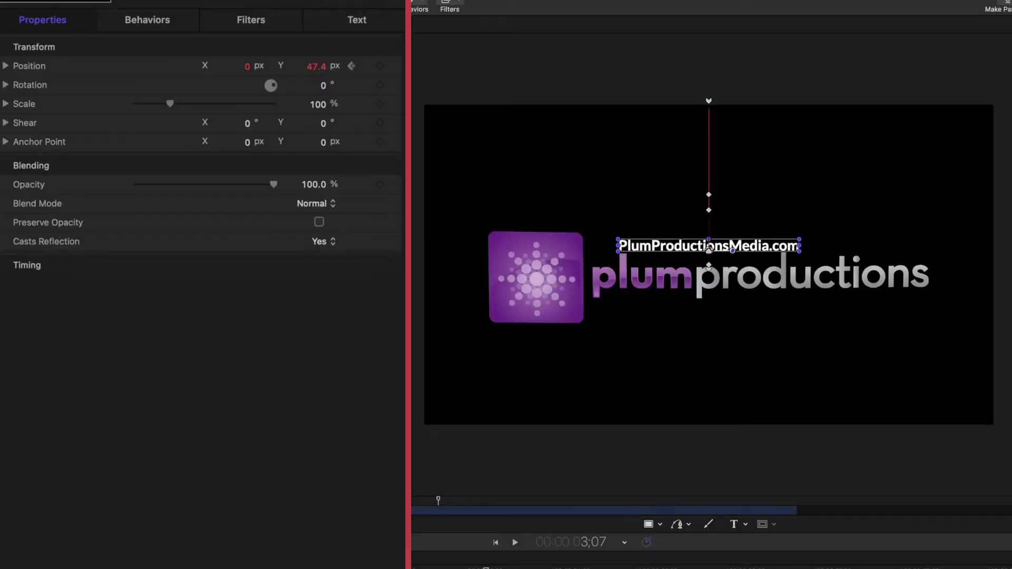
left_click(352, 66)
left_click_drag(323, 73, 330, 70)
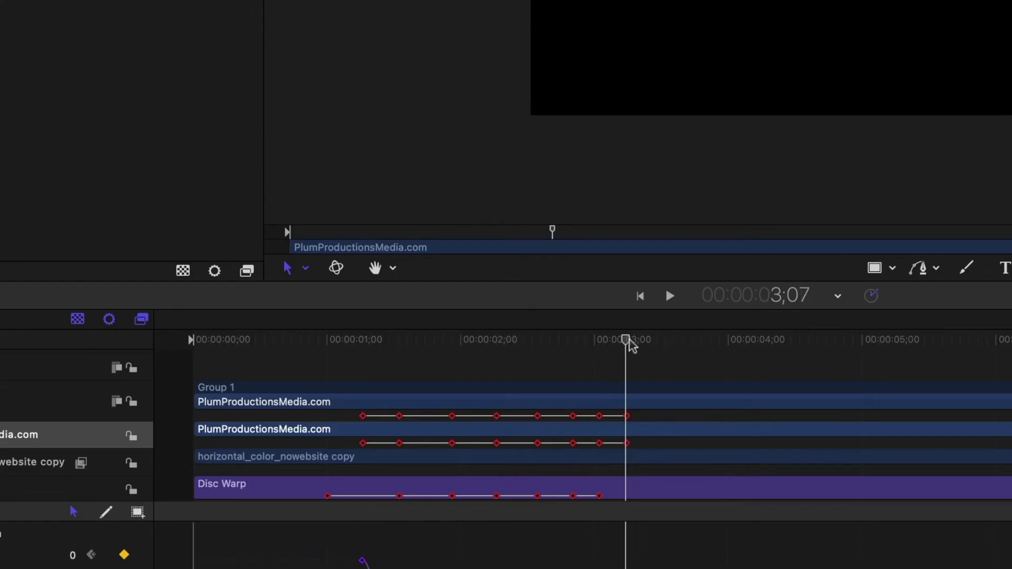
left_click_drag(632, 344, 644, 345)
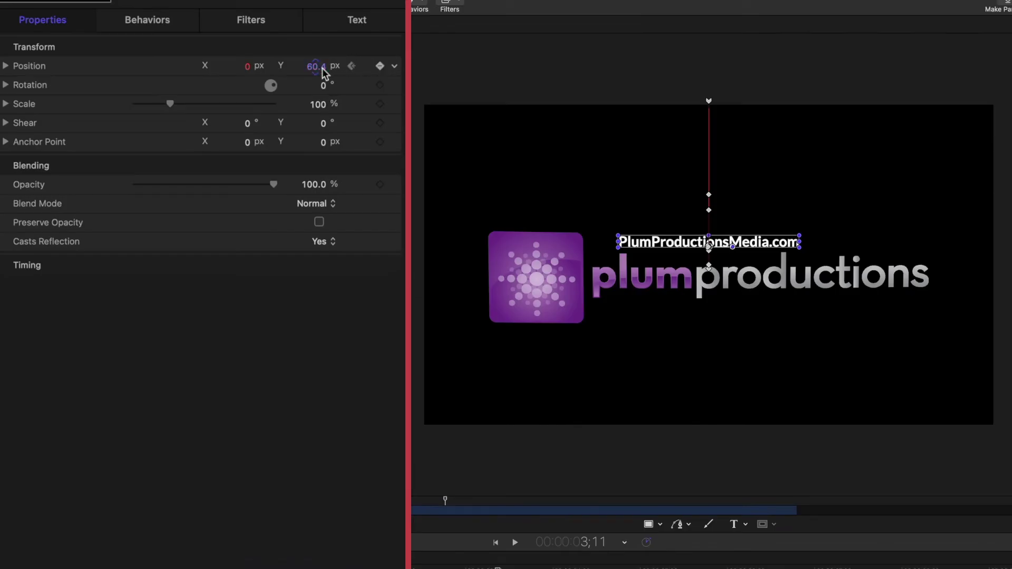
left_click_drag(322, 68, 316, 68)
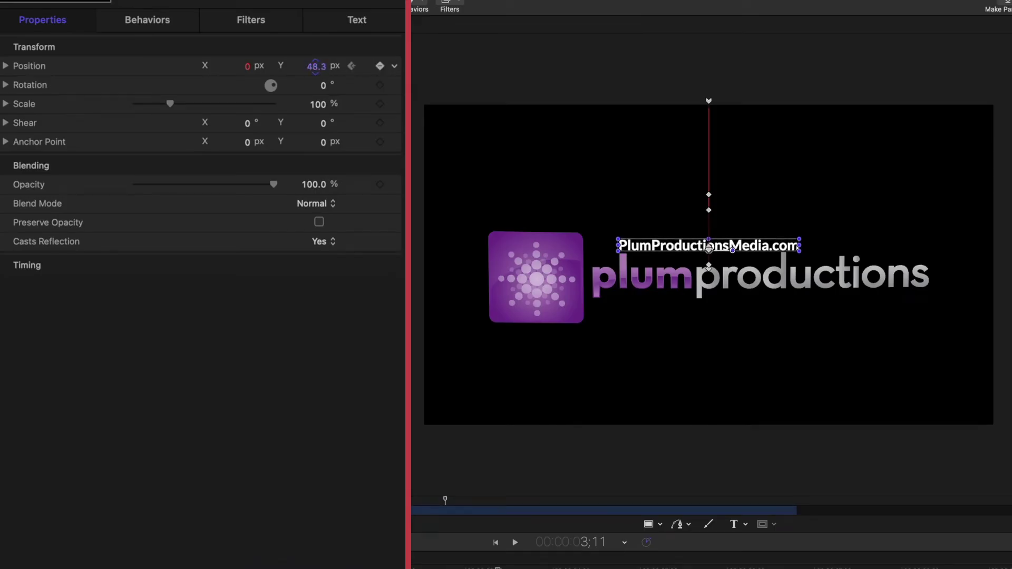
key("space")
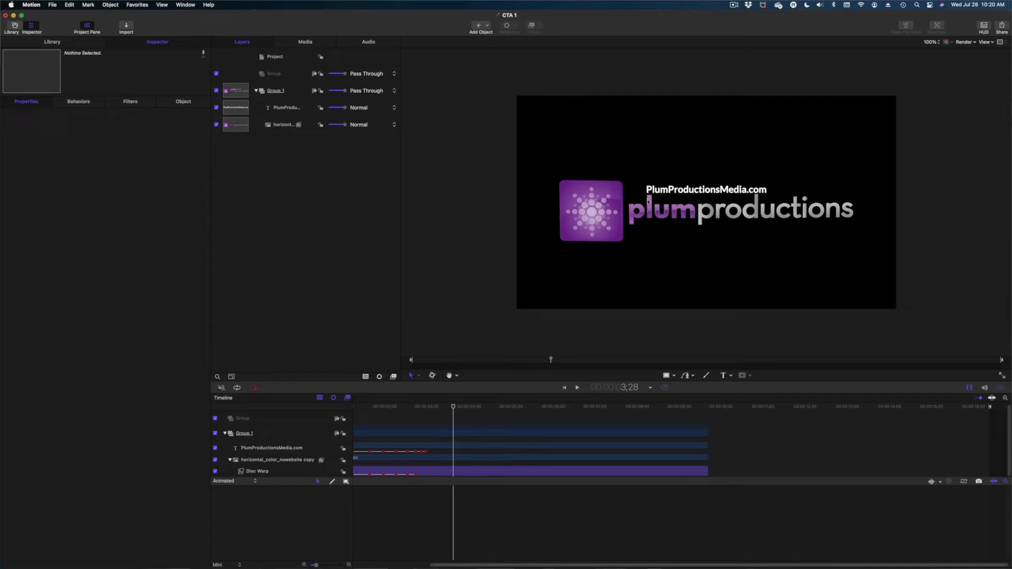
- Put the PlumProductionsMedia.com text layer into a new group
left_click(292, 108)
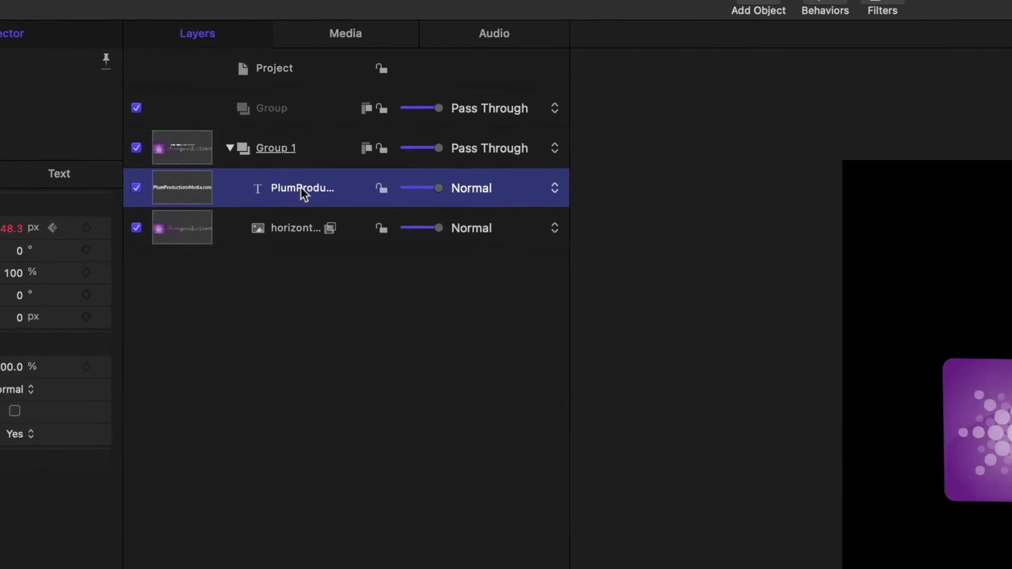
right_click(307, 224)
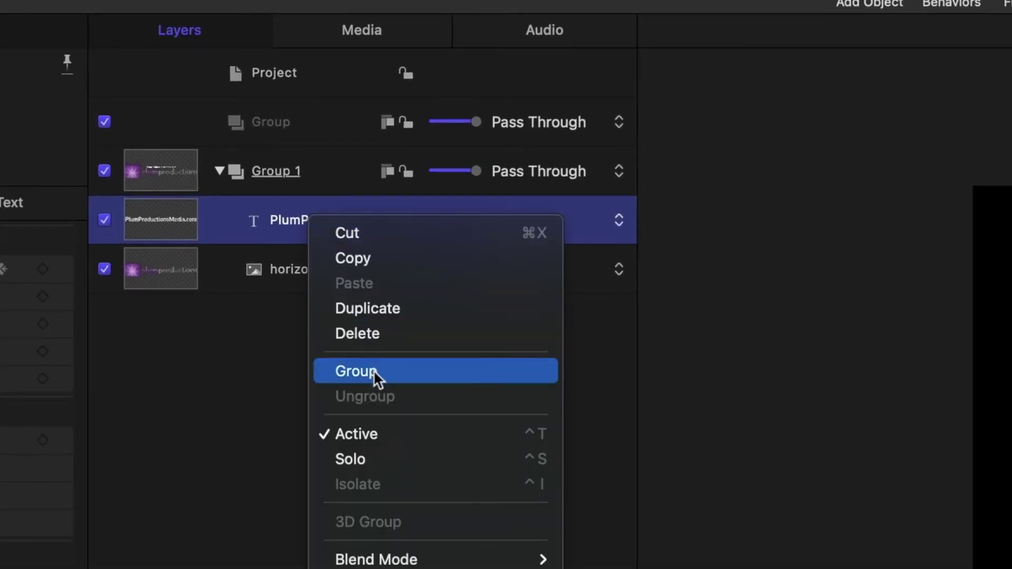
left_click(374, 370)
left_click(305, 214)
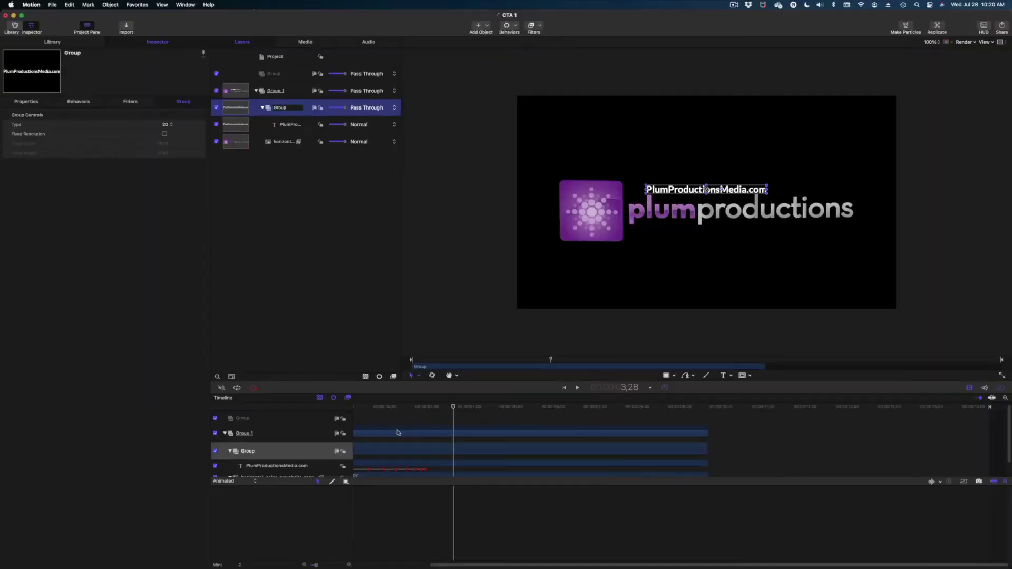
mouse_move(445, 408)
left_mouse_down()
mouse_move(421, 407)
mouse_move(449, 407)
left_mouse_up()
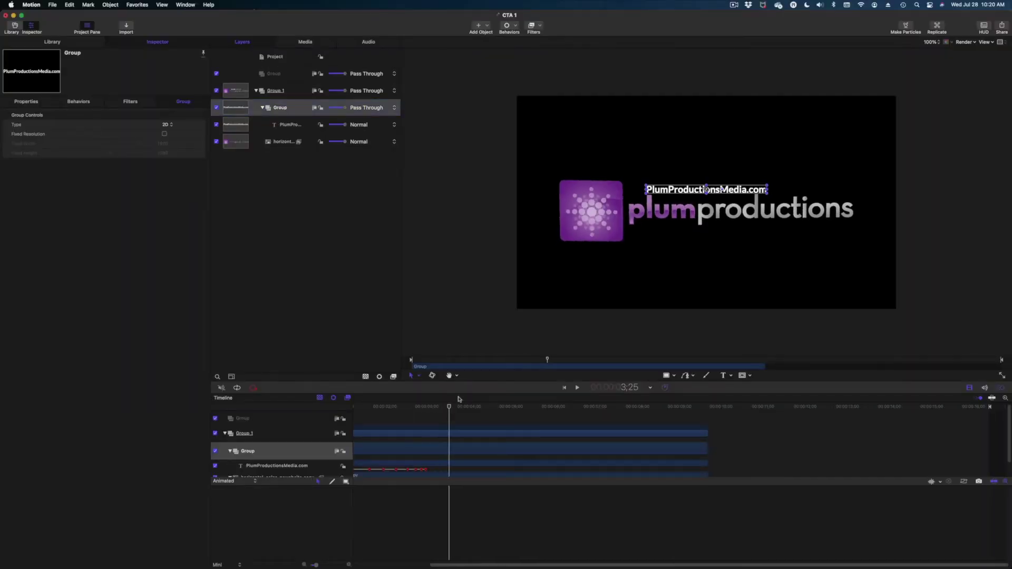
- Nudge the new group's Position slightly right and down
key("super+equal")
key("super+equal")
key("super+equal")
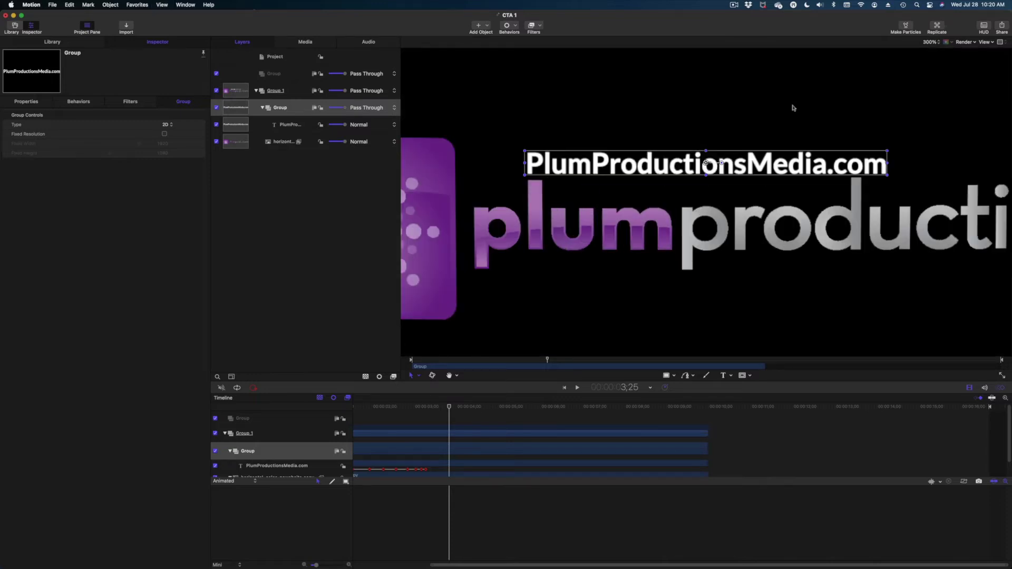
key("super+equal")
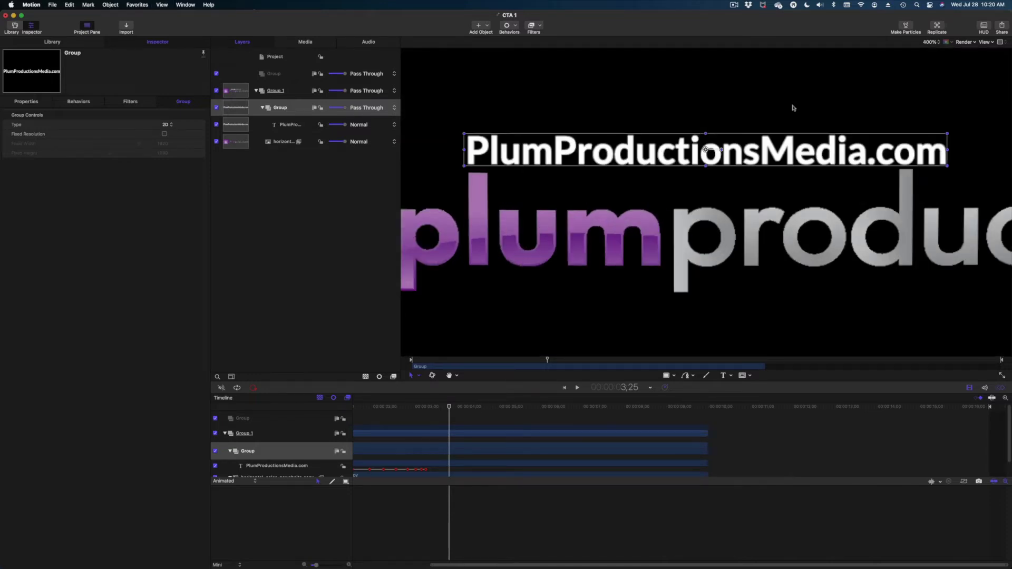
left_click(20, 103)
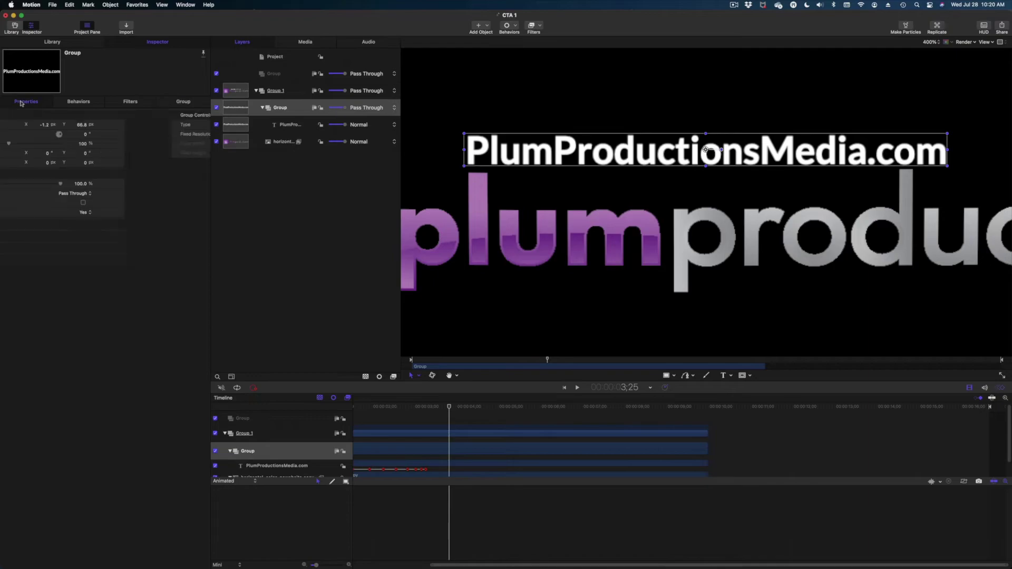
left_click_drag(241, 66, 246, 67)
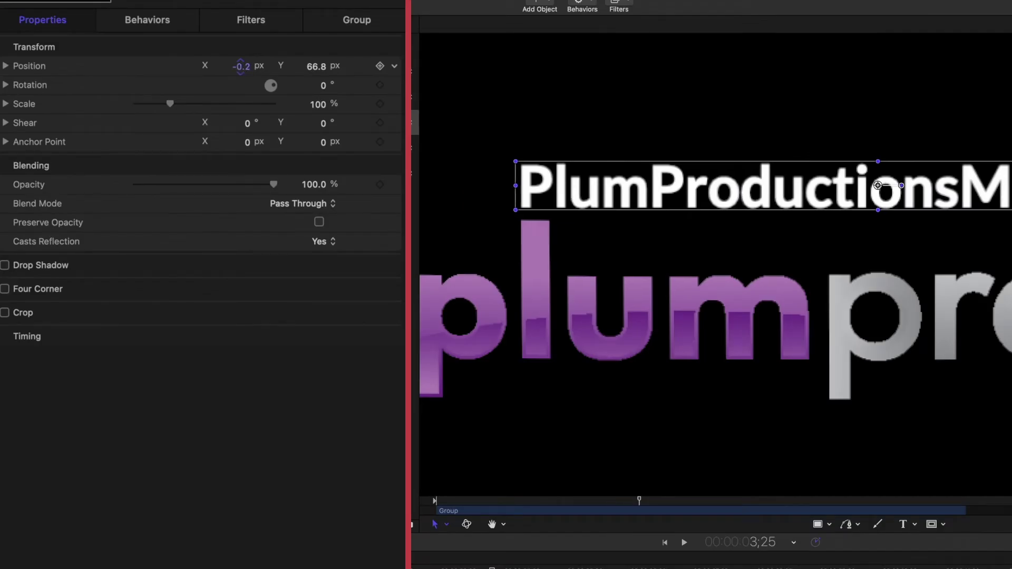
left_click_drag(317, 66, 313, 67)
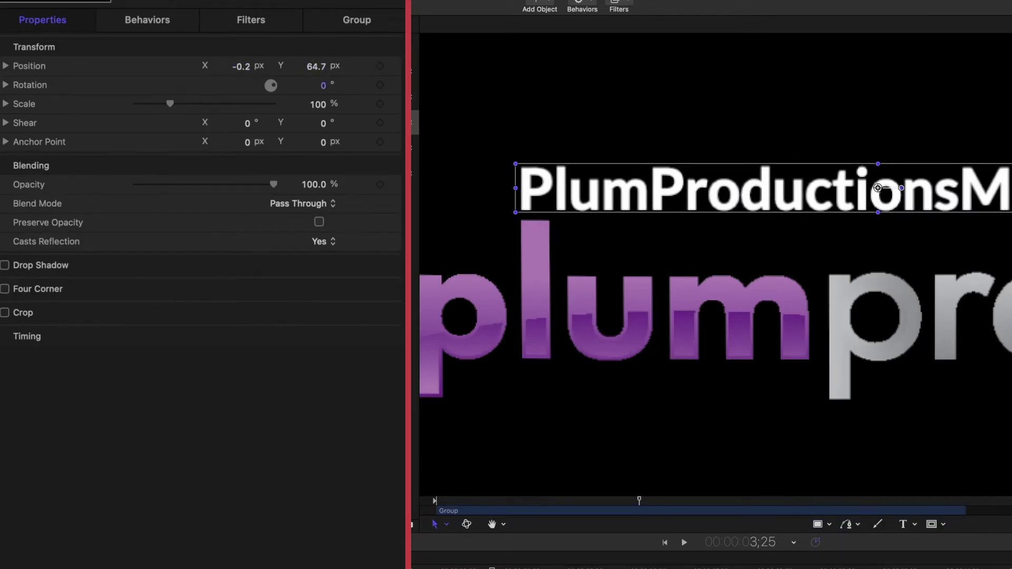
left_click_drag(242, 67, 241, 66)
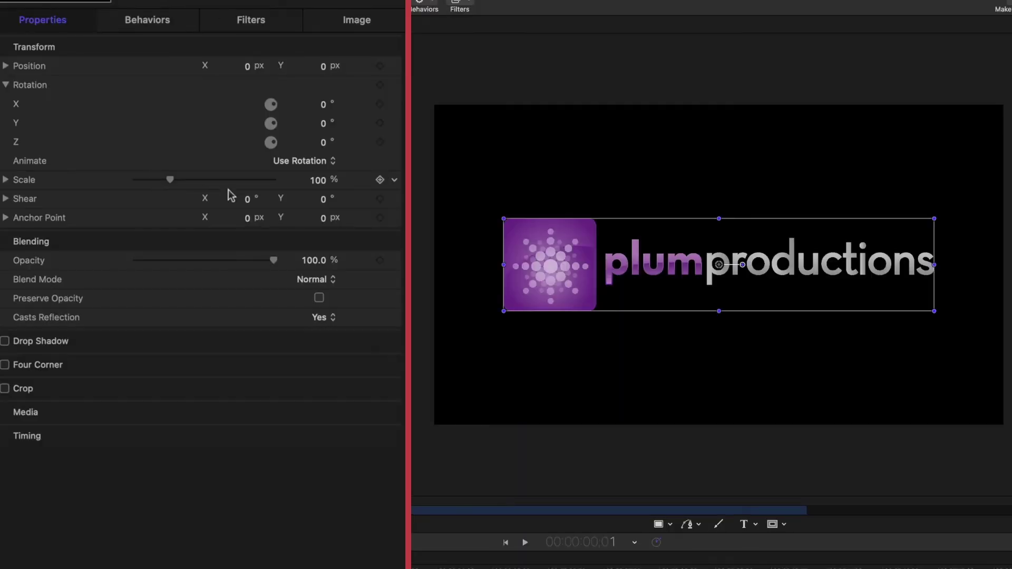
- Scale the plumproductions logo to 87% and move its anchor to the bottom-left corner (X -709.8, Y -148.2)
mouse_move(318, 181)
left_mouse_down()
mouse_move(305, 181)
mouse_move(314, 179)
left_mouse_up()
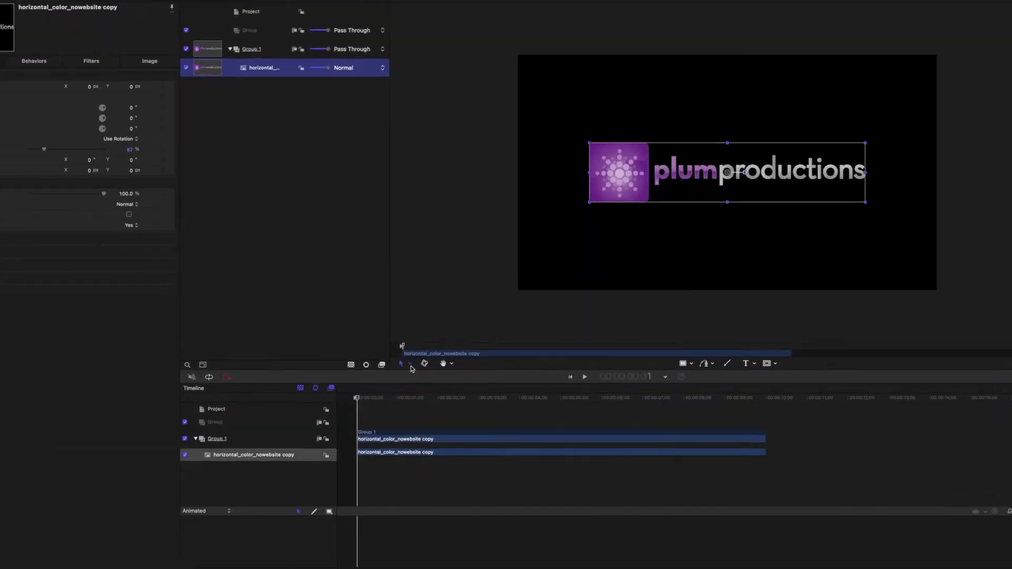
left_click(419, 376)
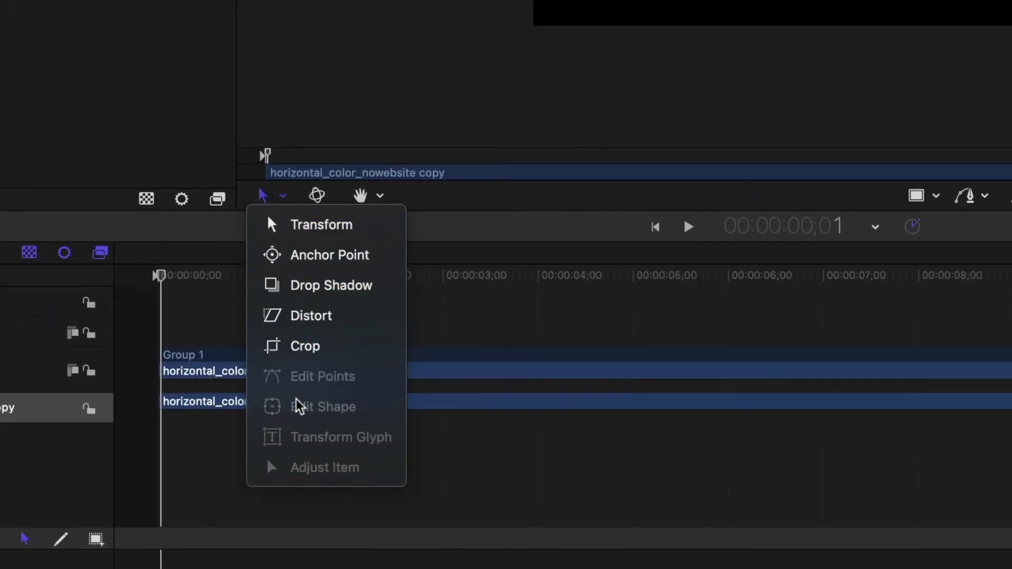
left_click(334, 29)
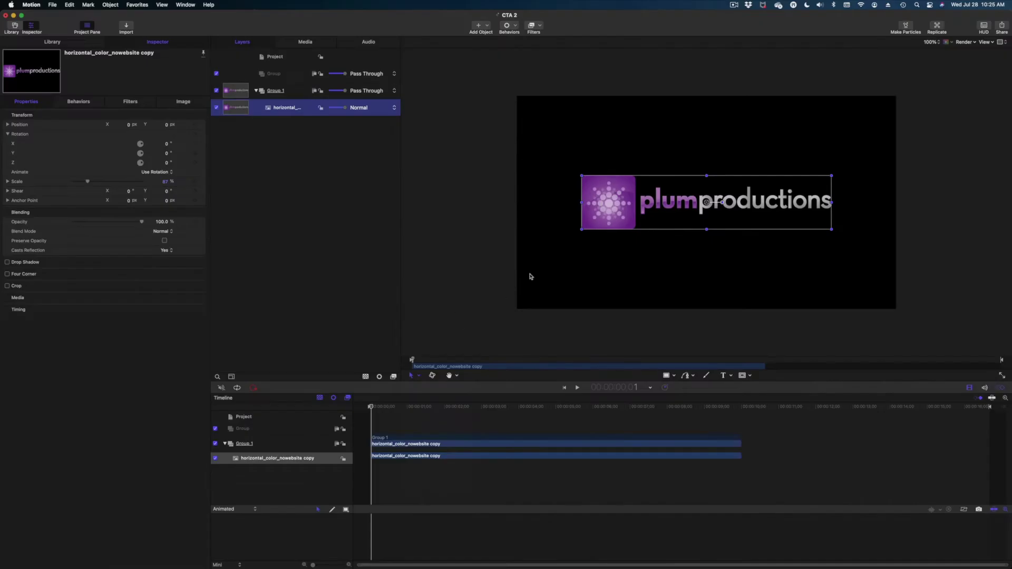
right_click(614, 204)
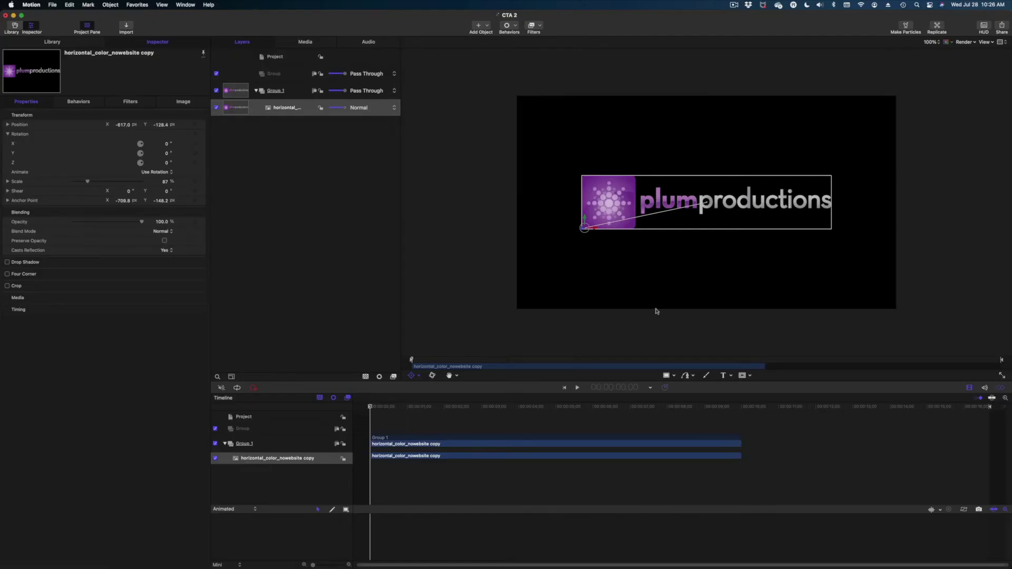
left_click(121, 137)
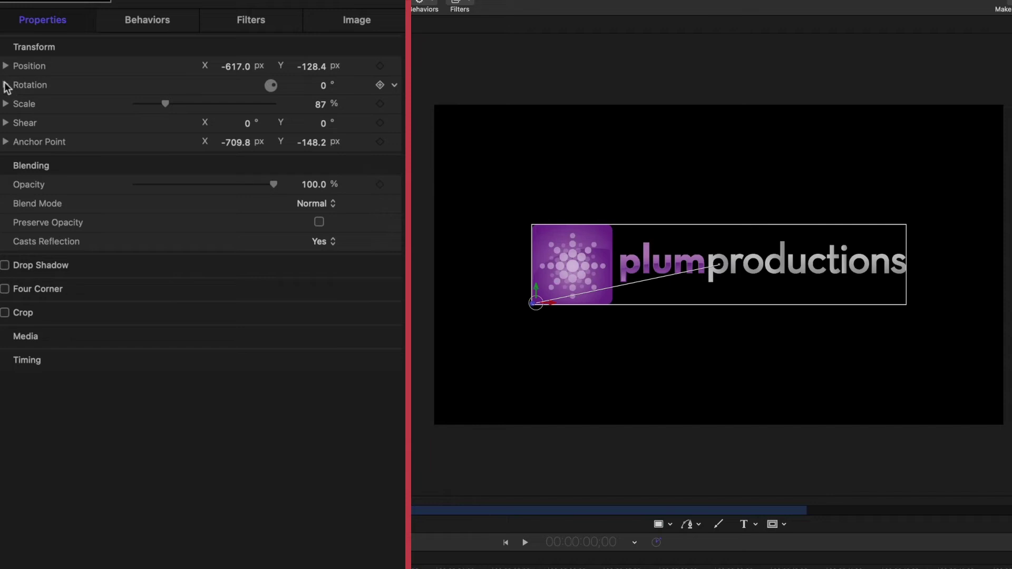
- Set the logo's Z rotation to 90° and keyframe it at frame 0
left_click(6, 86)
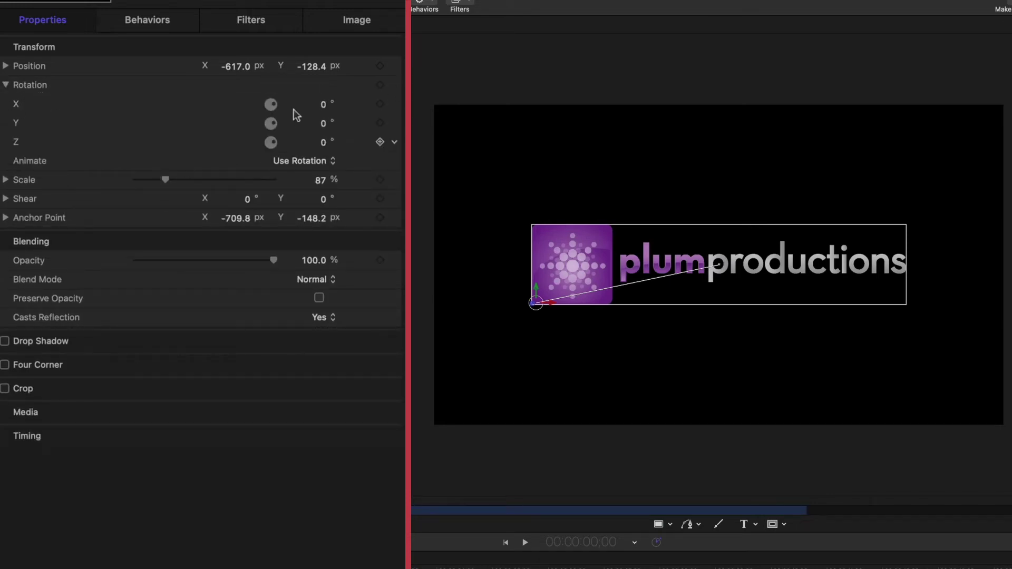
left_click(324, 143)
type("90")
key("Return")
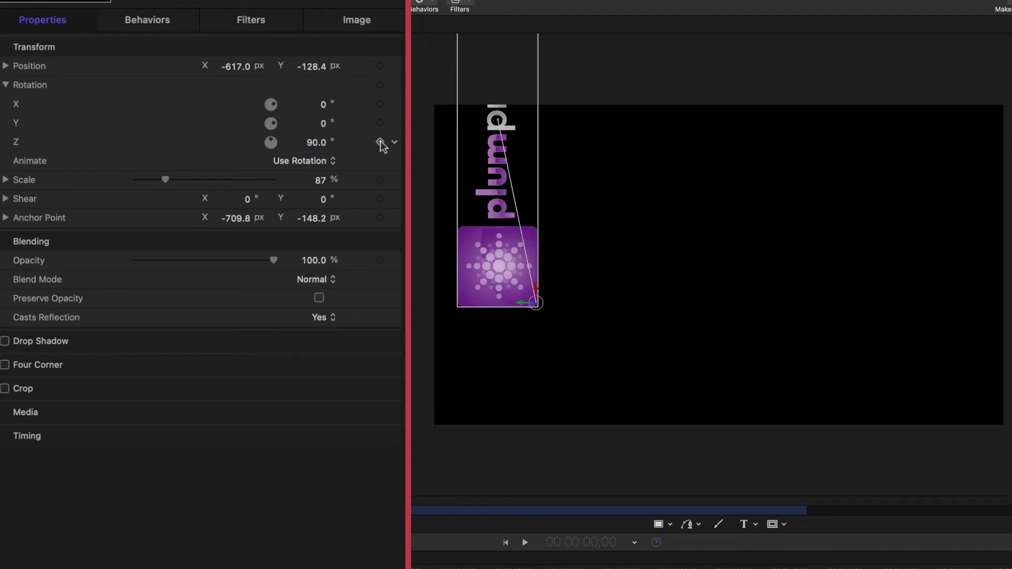
left_click(379, 141)
- At frame 12, set the logo's Z rotation back to 0°
left_click_drag(212, 568, 237, 568)
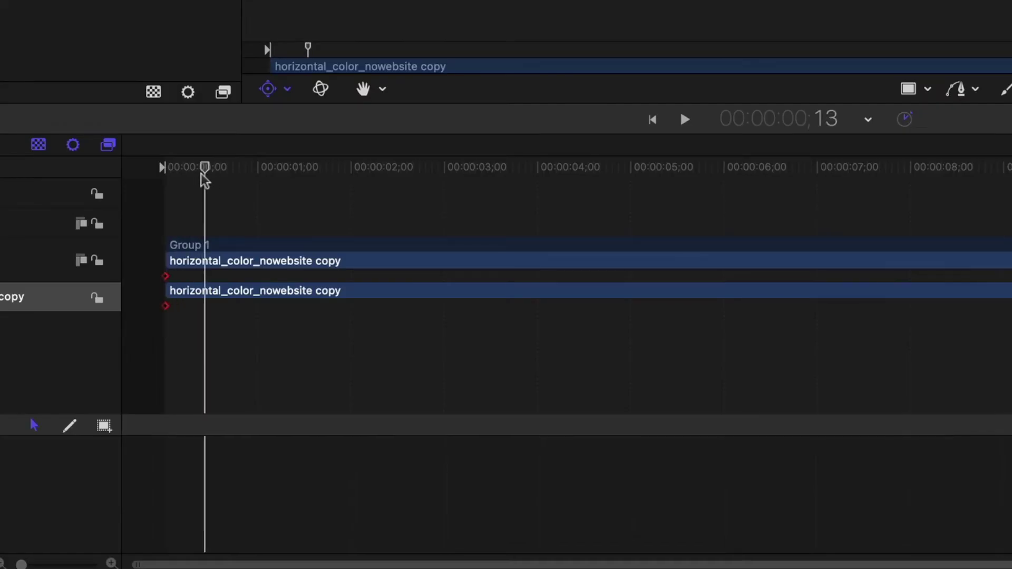
left_click_drag(205, 180, 202, 180)
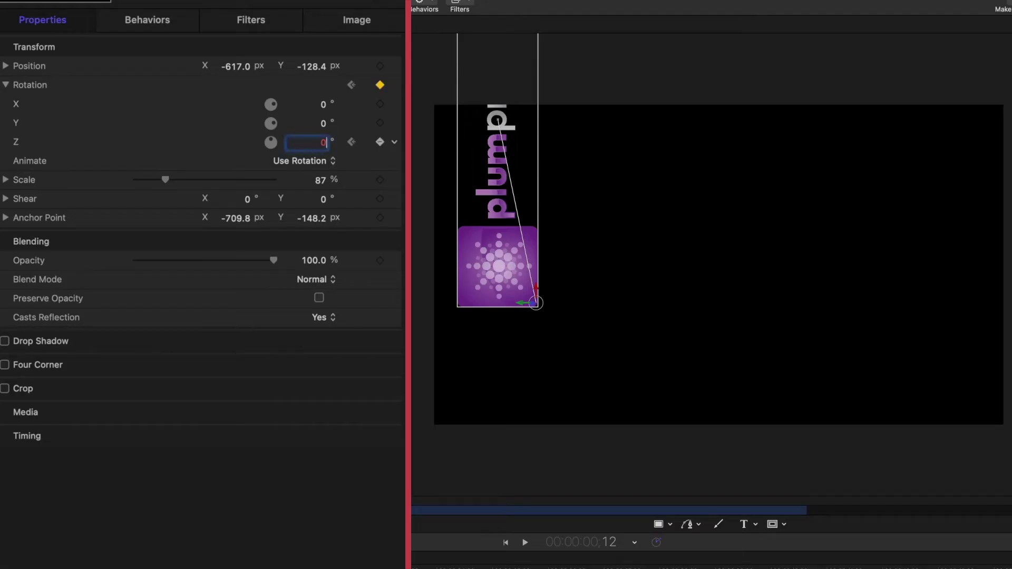
type("0")
key("Return")
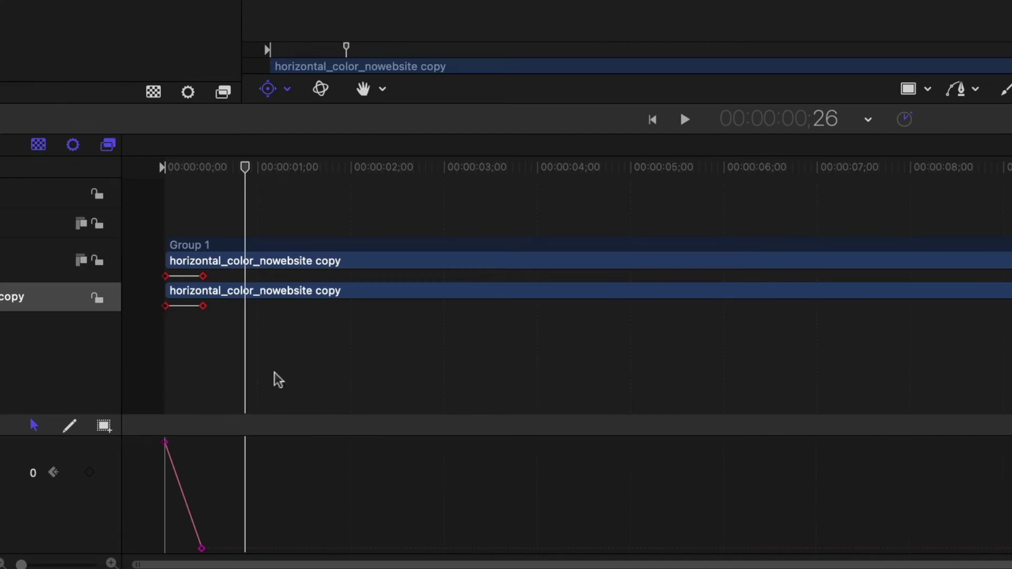
- Apply Ease Both to the logo's two rotation keyframes and preview the swing
left_click_drag(149, 439, 195, 509)
right_click(168, 447)
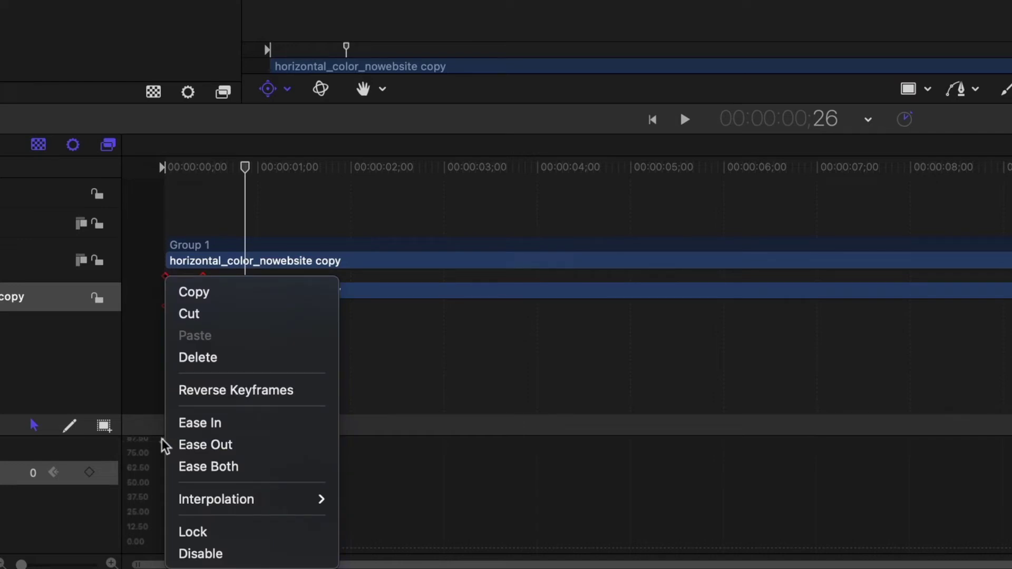
left_click(179, 467)
key("space")
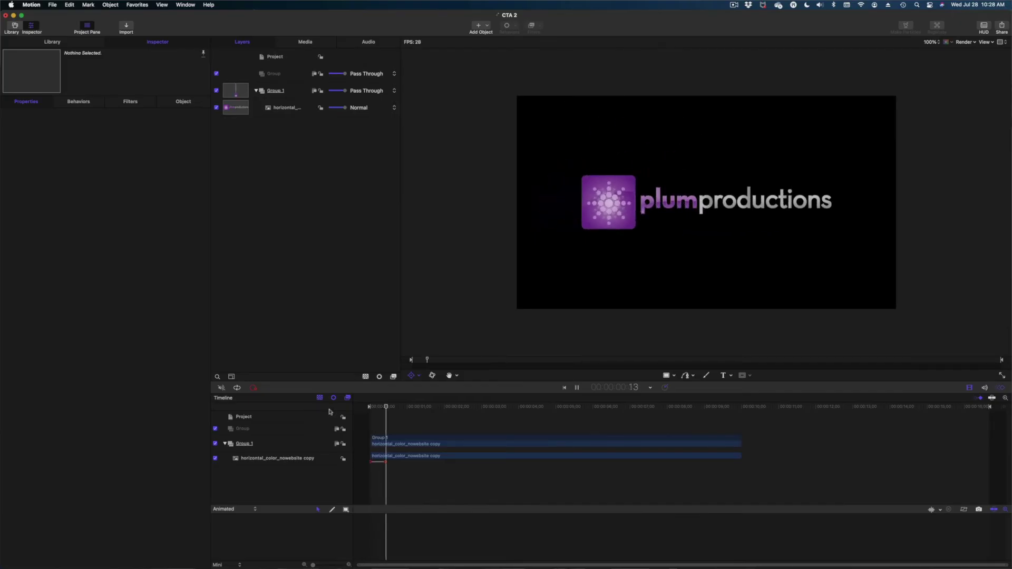
key("space")
- Add a Colorize filter from Filters > Color to the horizontal_color_nowebsite copy logo layer
left_click(397, 458)
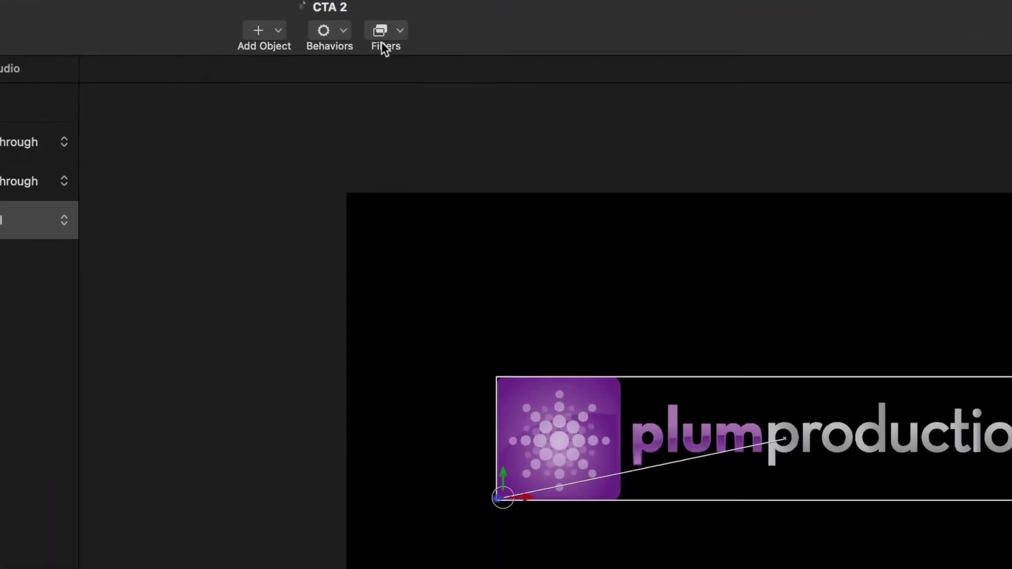
left_click(381, 42)
mouse_move(410, 111)
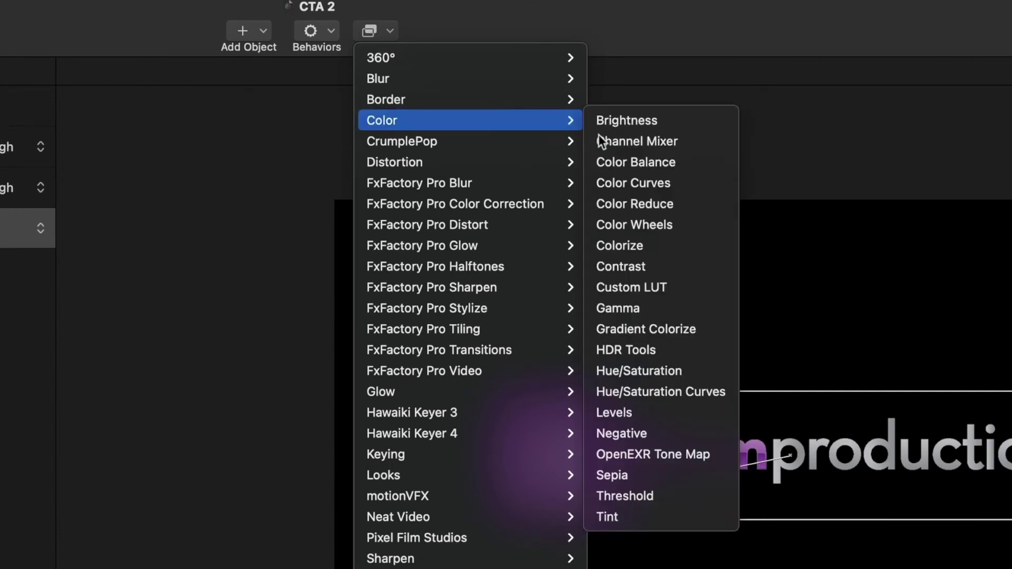
left_click(630, 246)
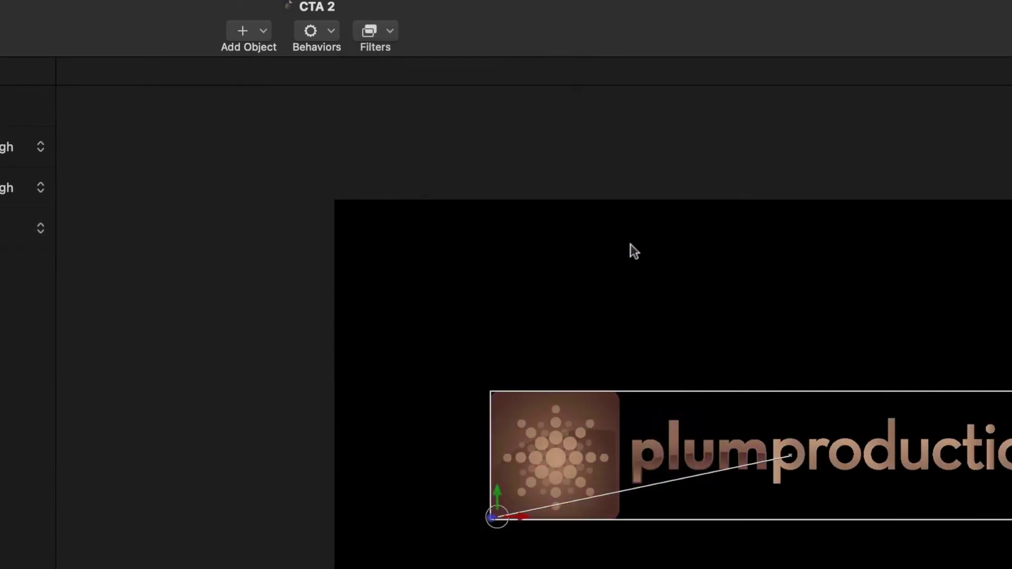
left_click_drag(406, 410, 369, 410)
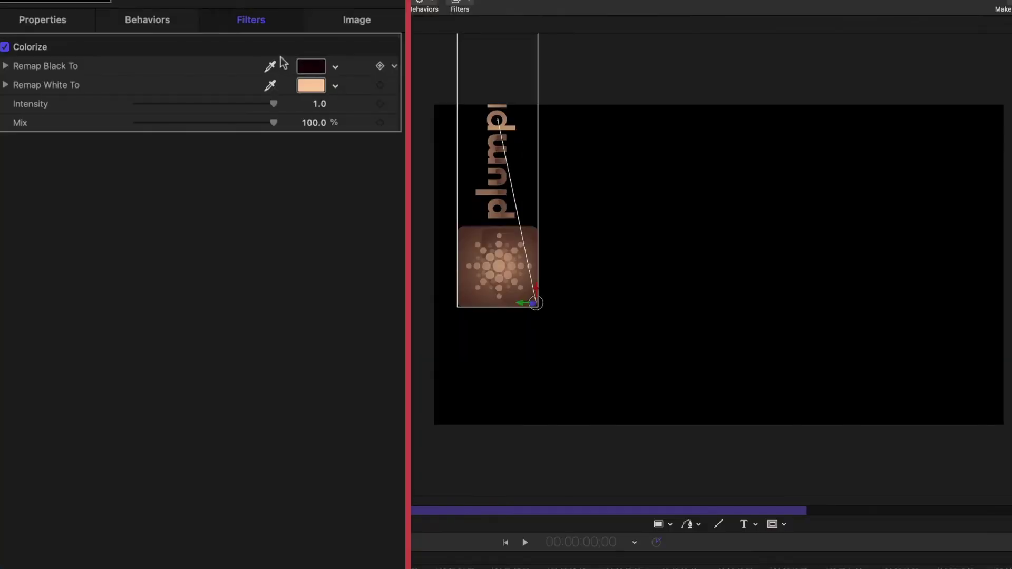
- Set both Remap Black To and Remap White To to Snow white
left_click(160, 124)
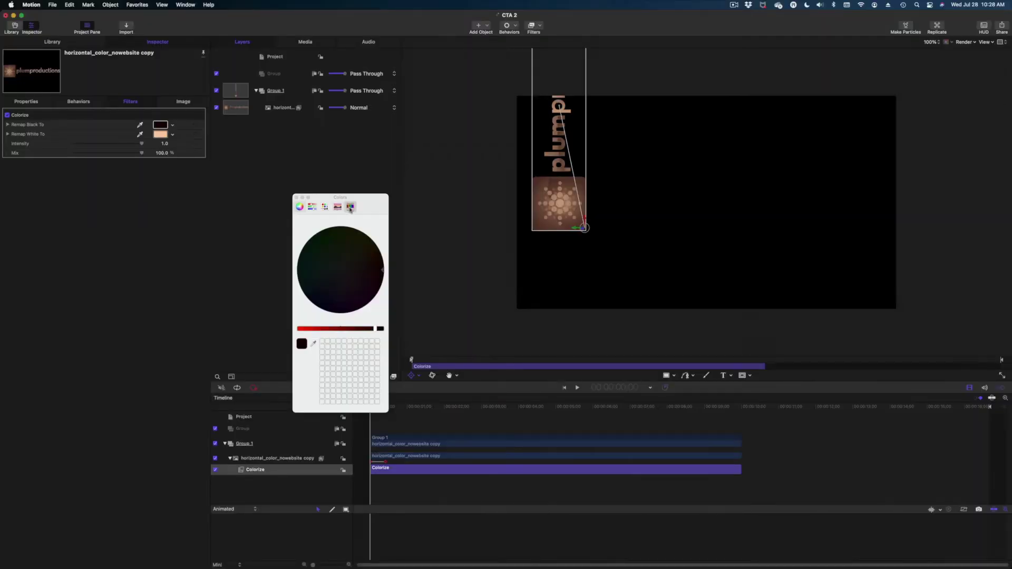
left_click(350, 207)
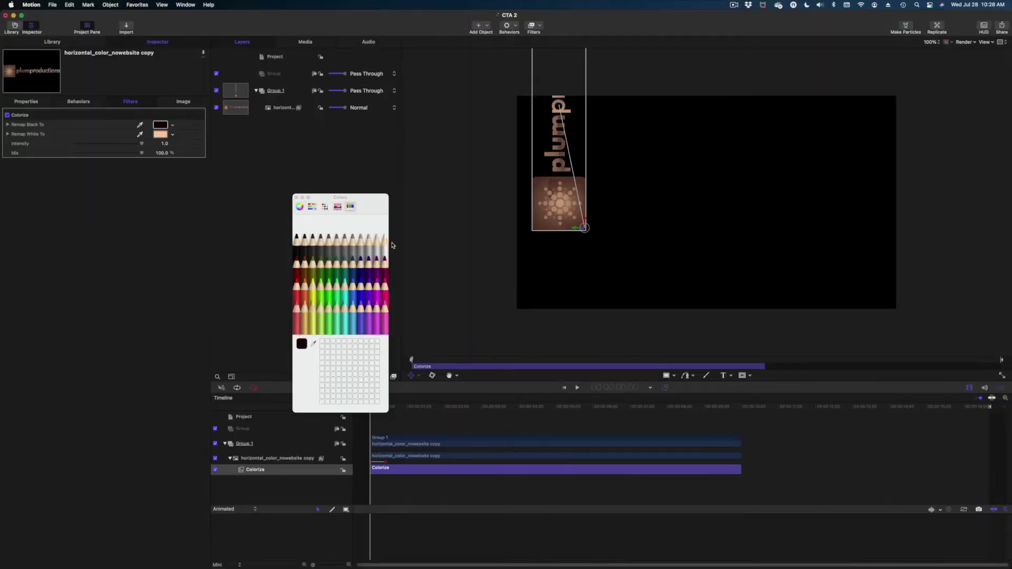
left_click(386, 243)
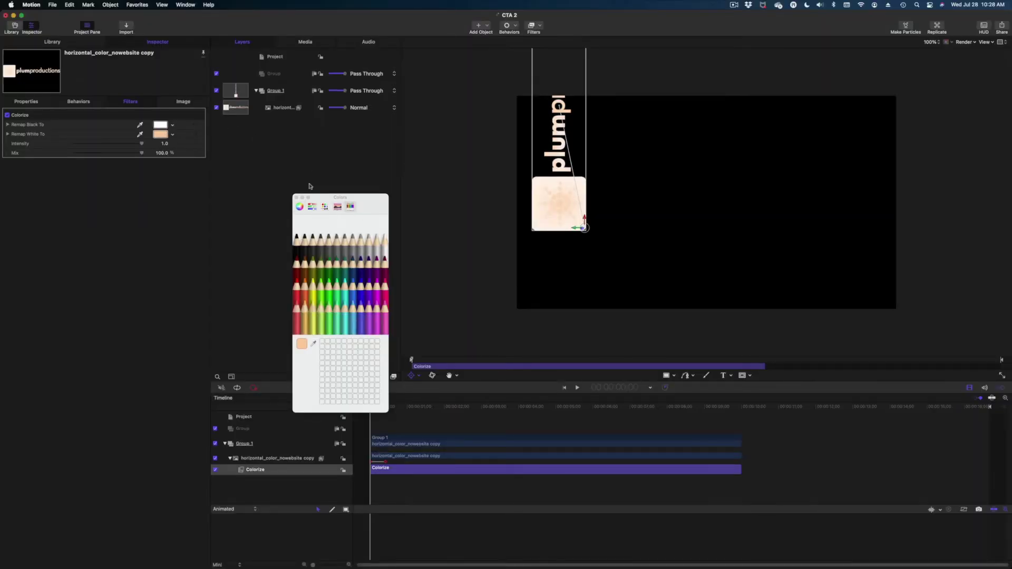
left_click(384, 240)
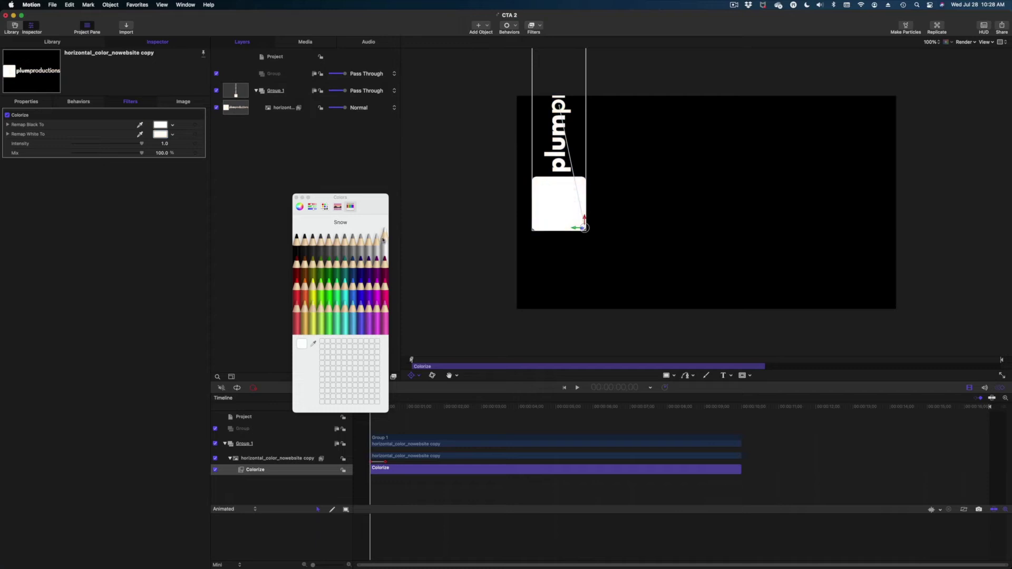
left_click(295, 197)
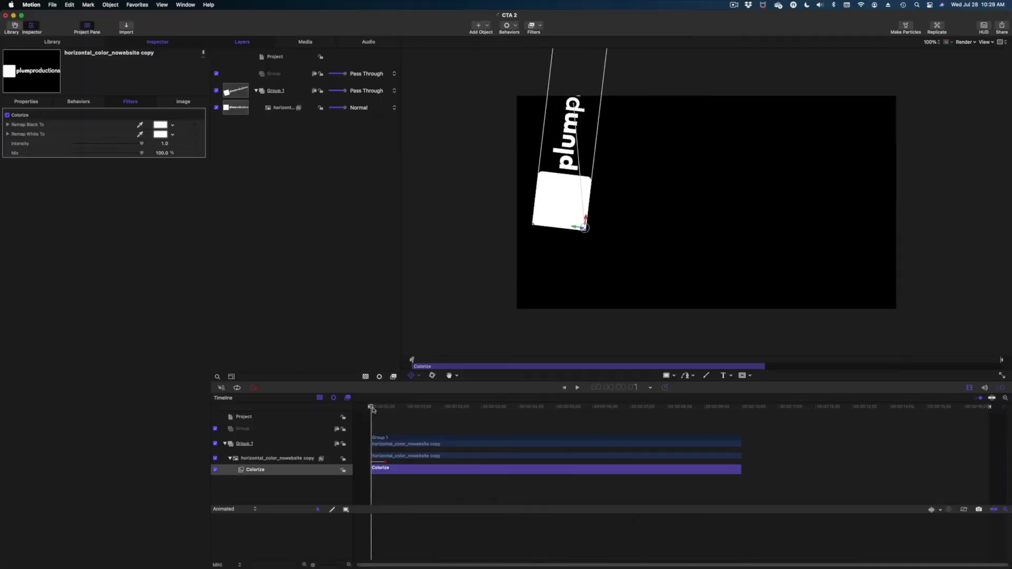
- Keyframe Colorize Mix at 100% on frame 10 and 0% on frame 12
left_click_drag(371, 413, 383, 413)
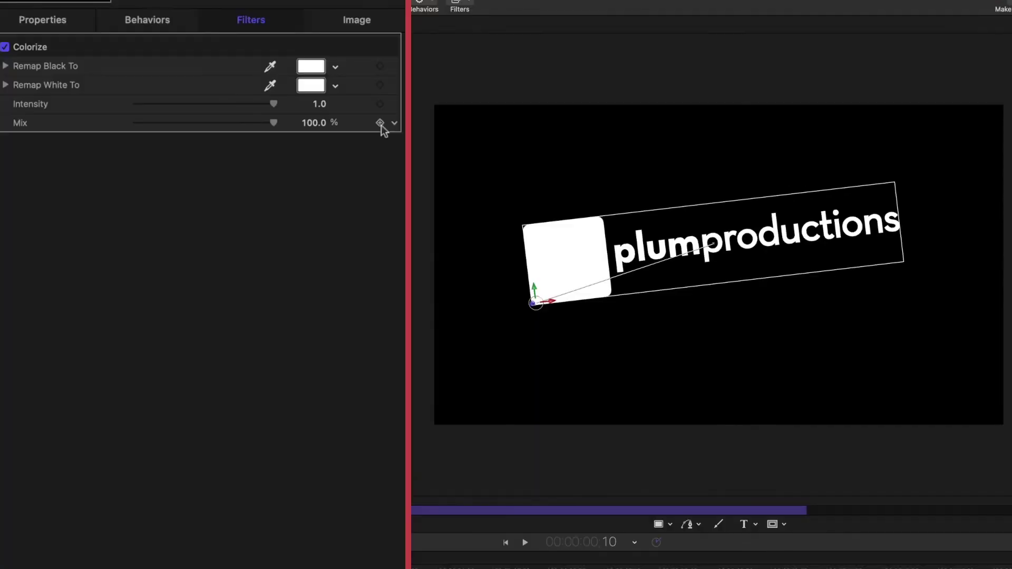
left_click(194, 153)
key("Right")
key("Right")
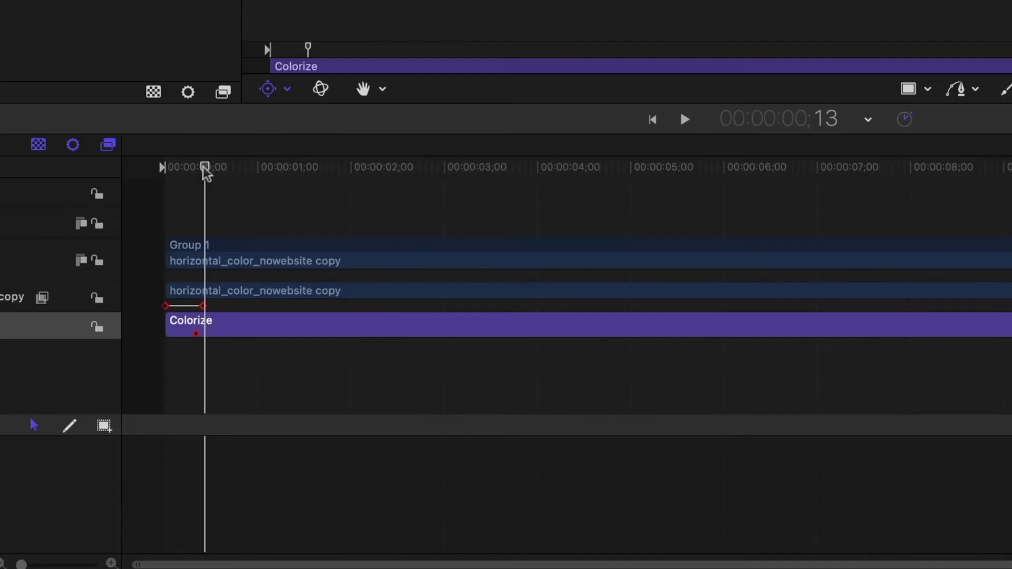
key("Left")
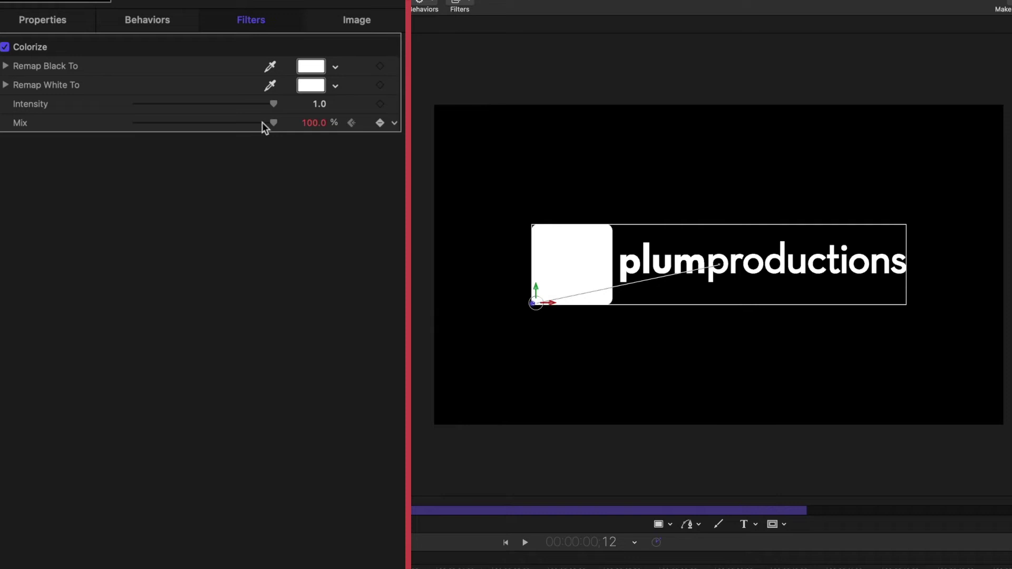
left_click_drag(261, 122, 56, 104)
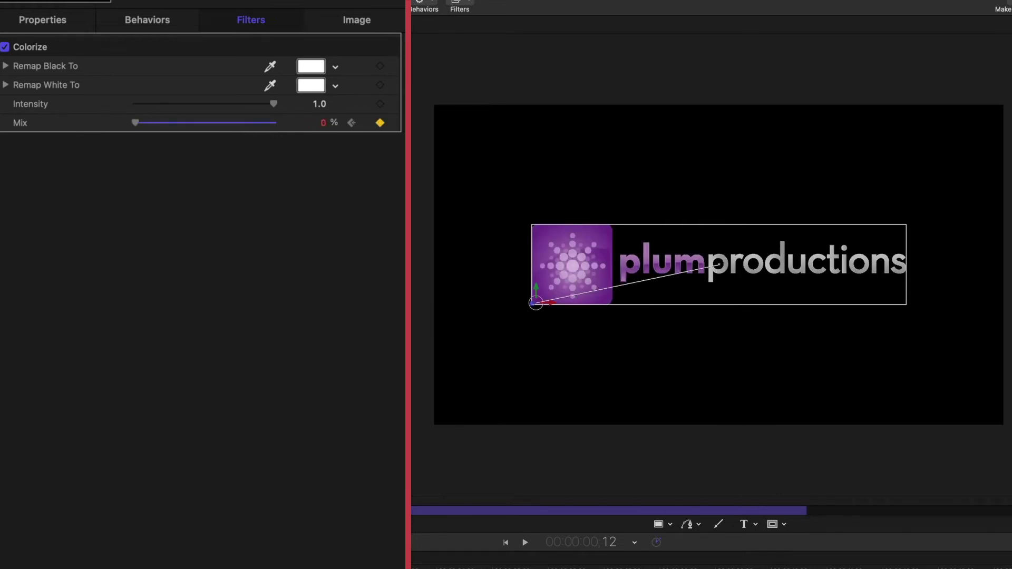
- Play back the logo animation from the start to preview the white-to-purple fade
key("space")
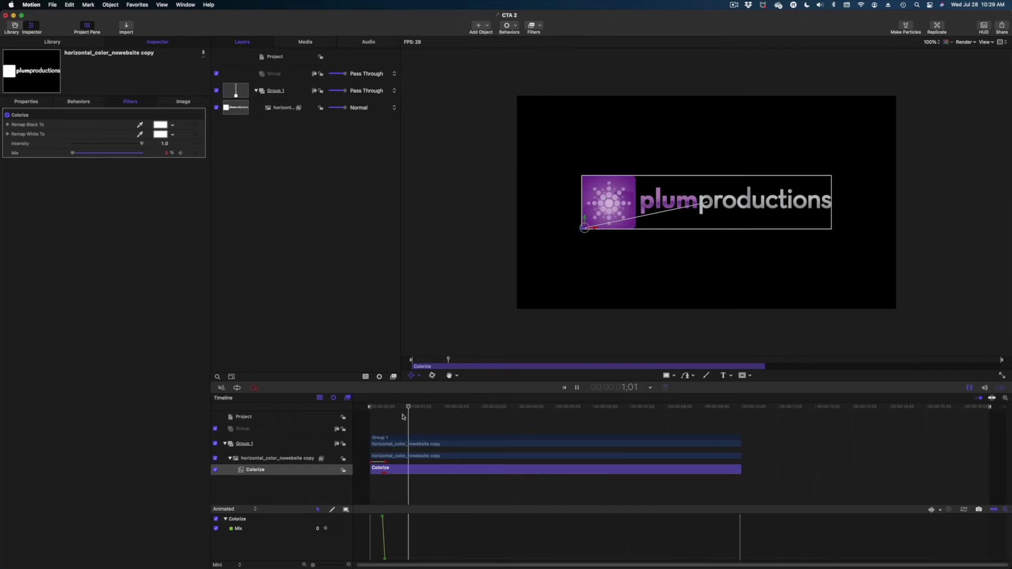
key("space")
left_click(381, 407)
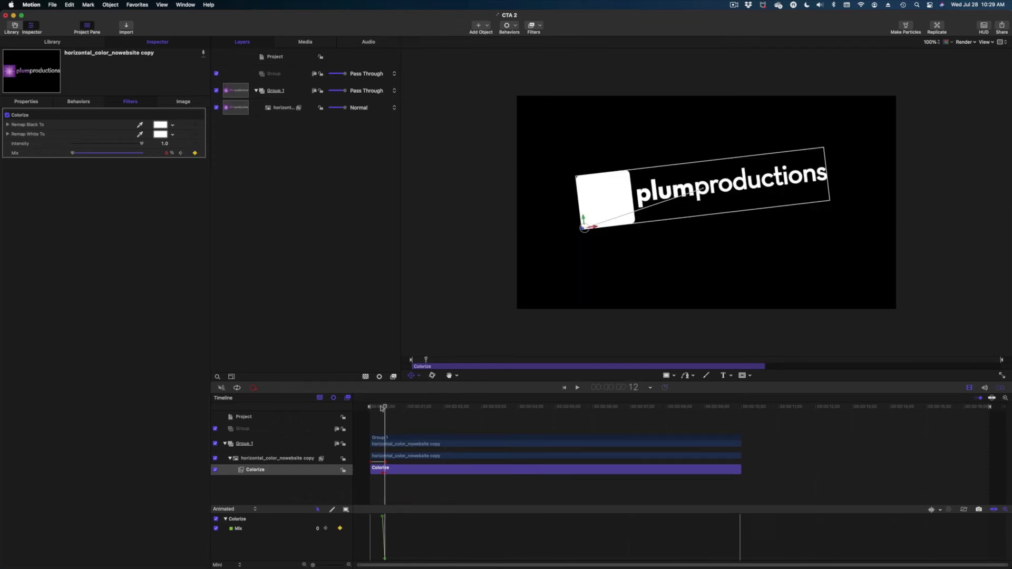
key("space")
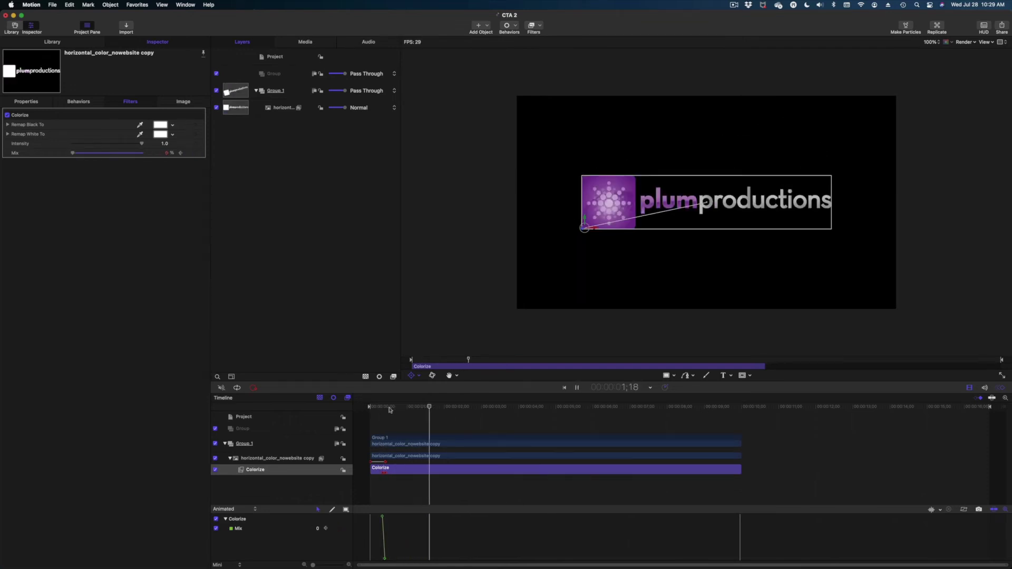
left_click(400, 456)
key("space")
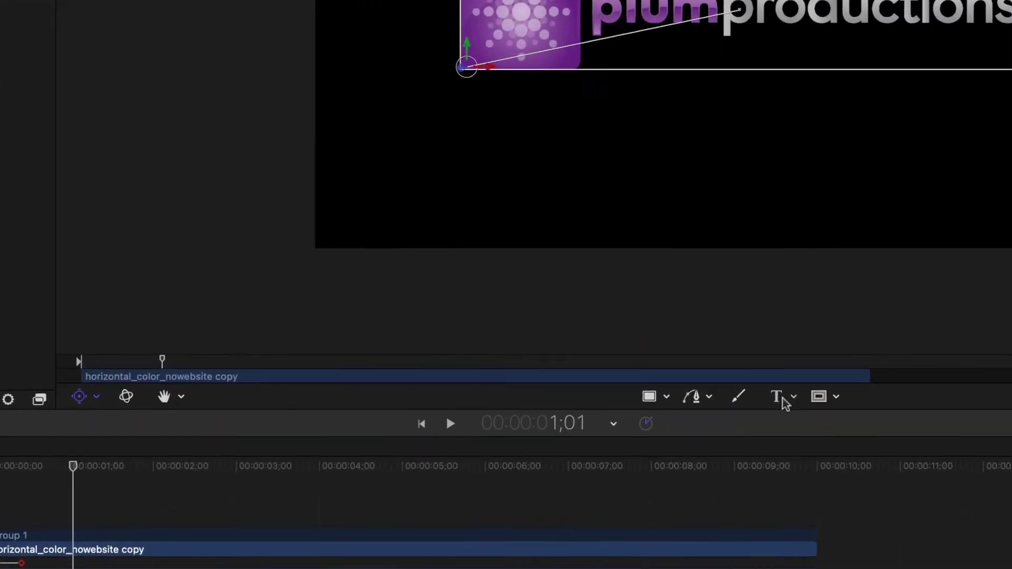
- Create a text layer reading 'PlumProductionsMedia.com' below the logo
left_click(757, 389)
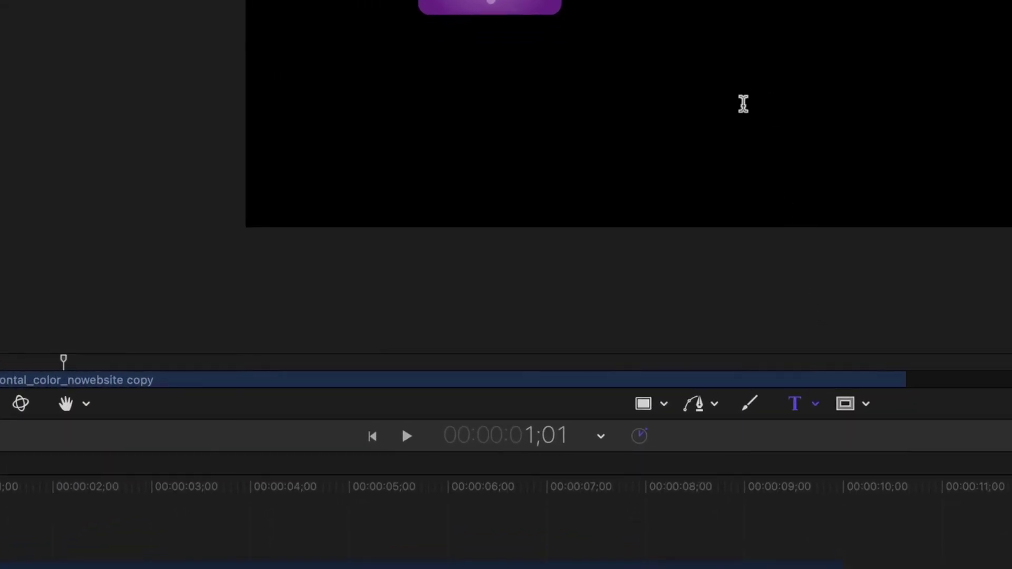
left_click(744, 103)
type("PlumPr")
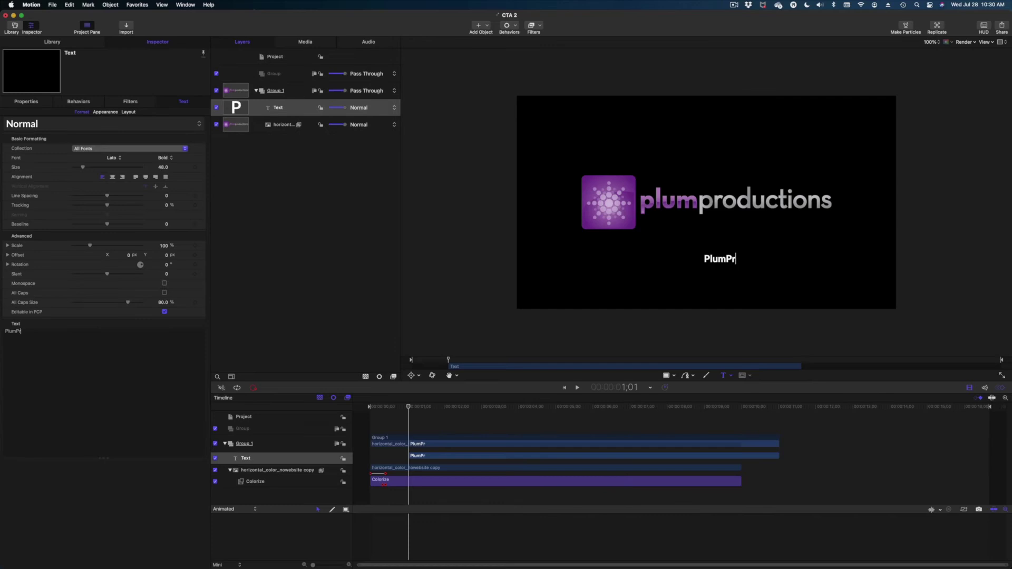
type("oductionsMedia.com")
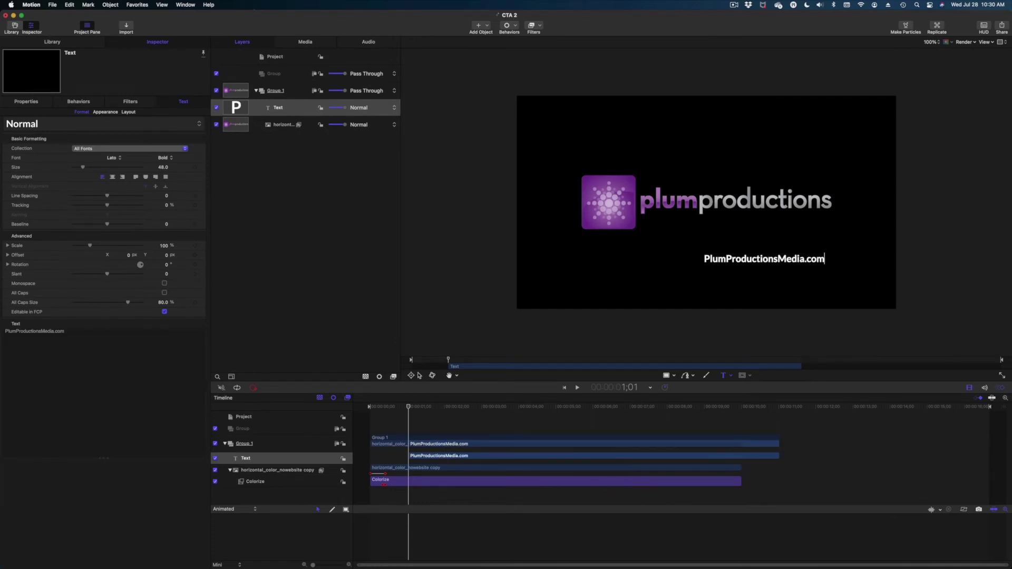
- Position the website text just under the wordmark and start its clip near frame 9
left_click(420, 376)
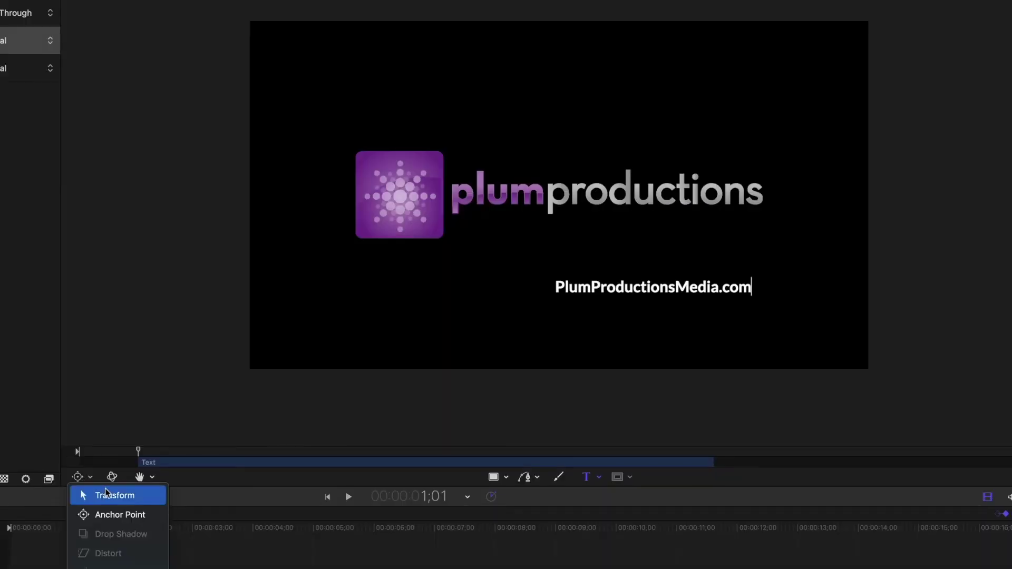
left_click(108, 496)
left_click_drag(641, 288, 651, 219)
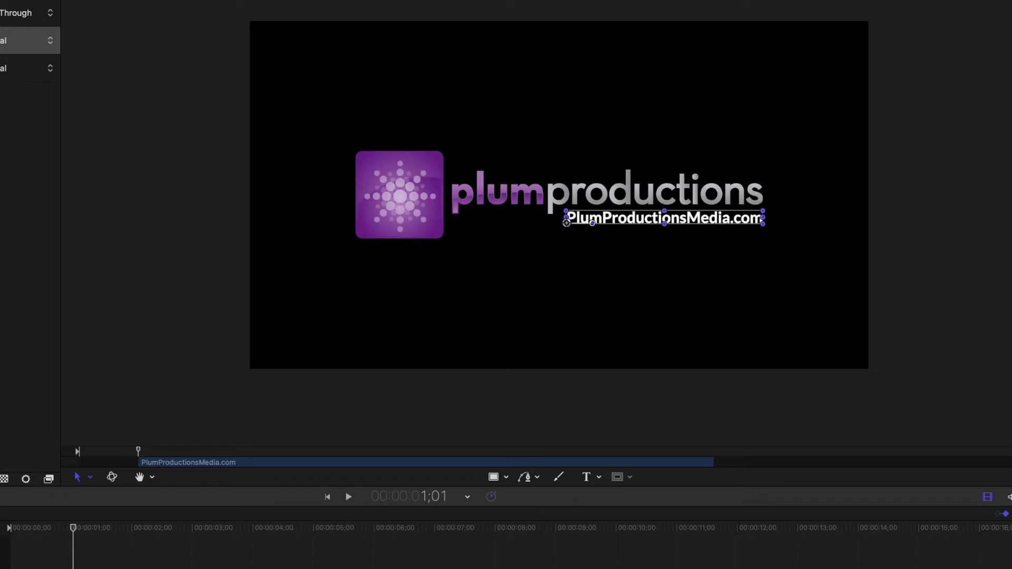
left_click_drag(84, 568, 41, 568)
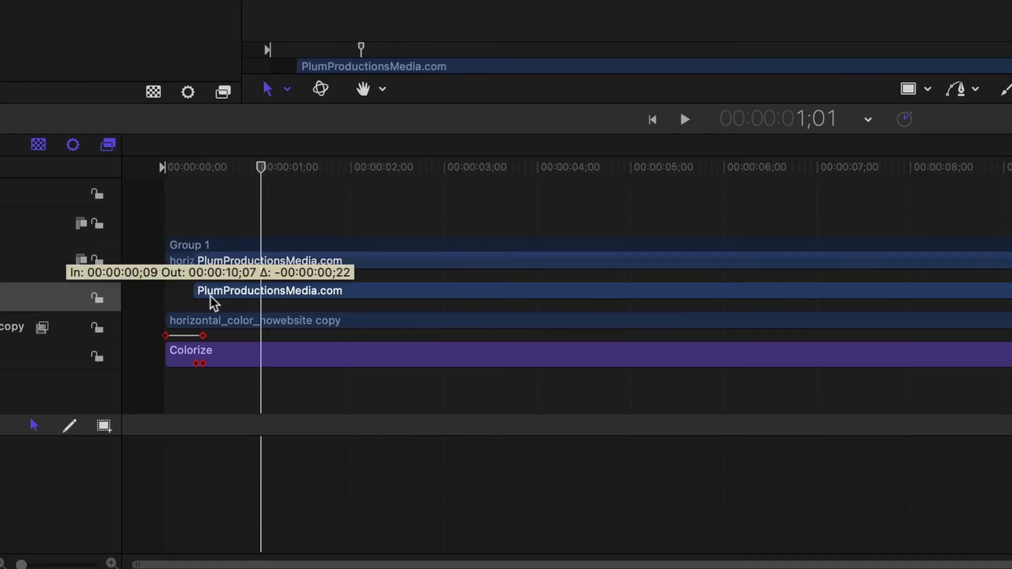
- Slide the website text clip to start at 0;11, matching the logo's last rotation keyframe
left_click_drag(213, 303, 213, 303)
left_click_drag(190, 167, 206, 177)
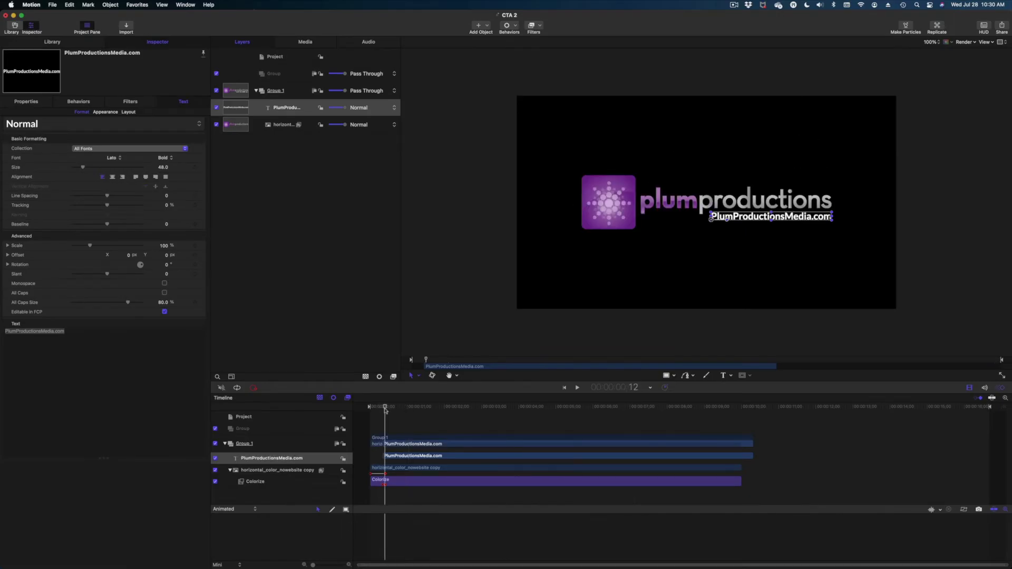
left_click_drag(412, 455, 412, 455)
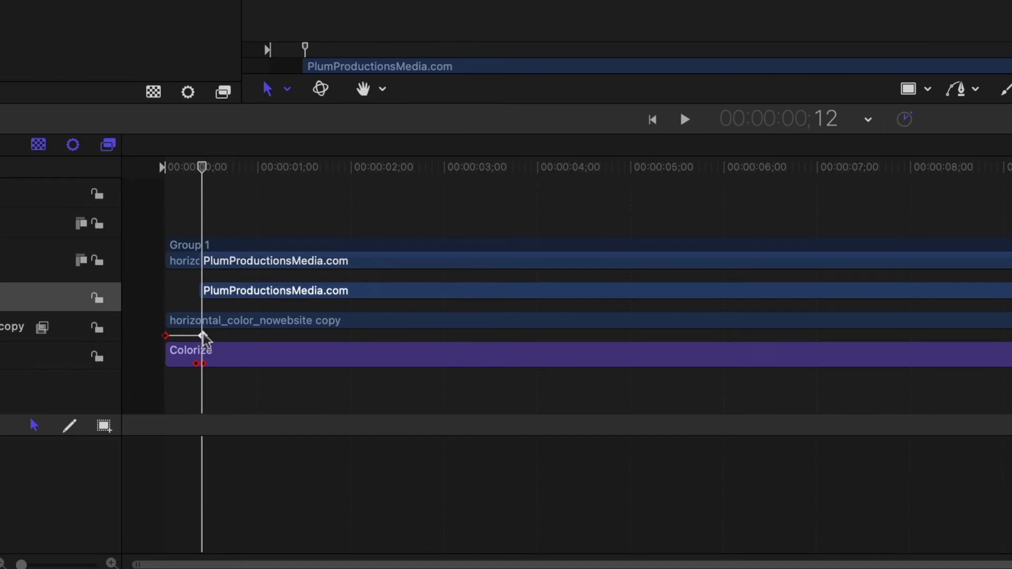
left_click(204, 337)
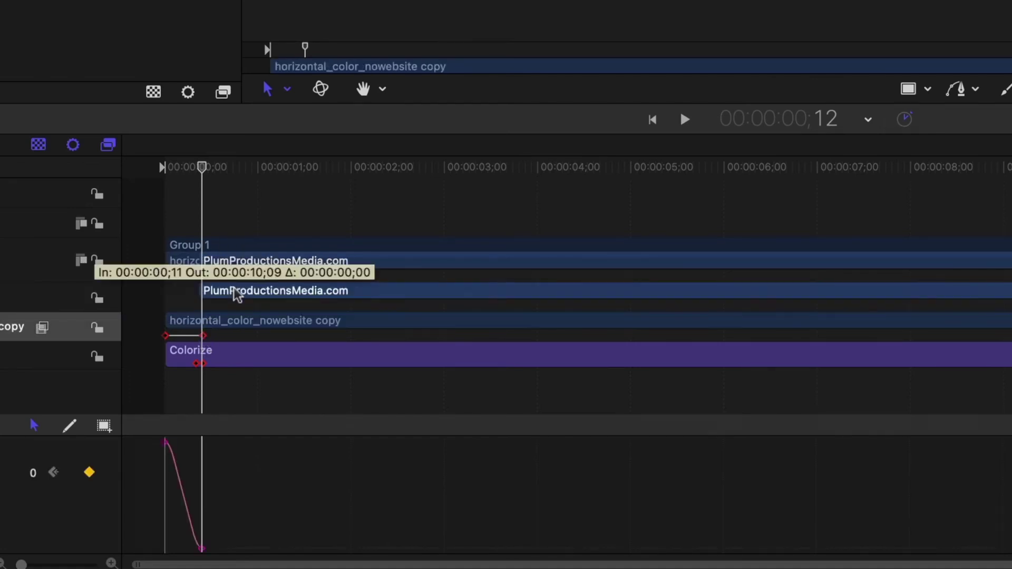
left_click(237, 295)
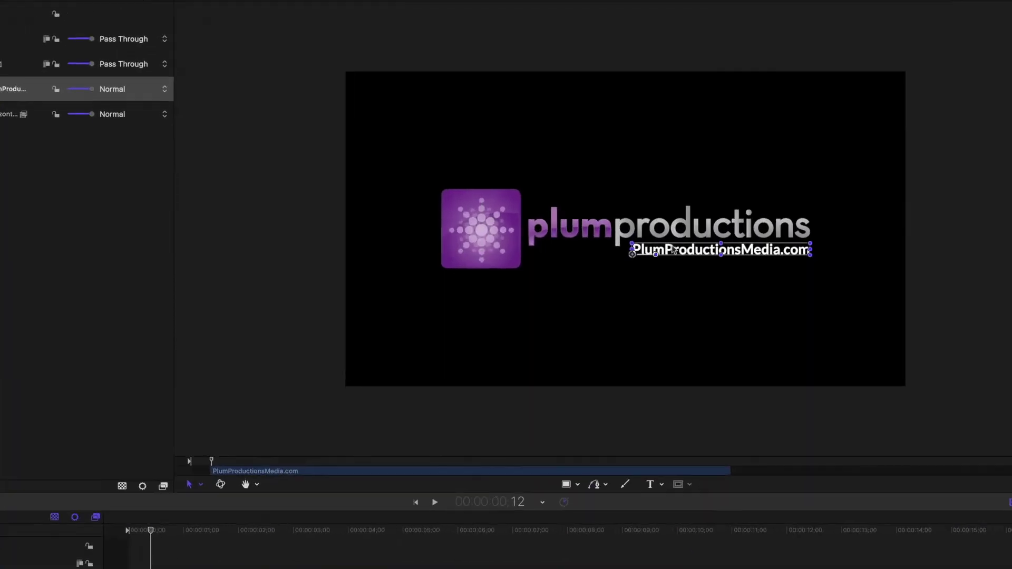
right_click(736, 219)
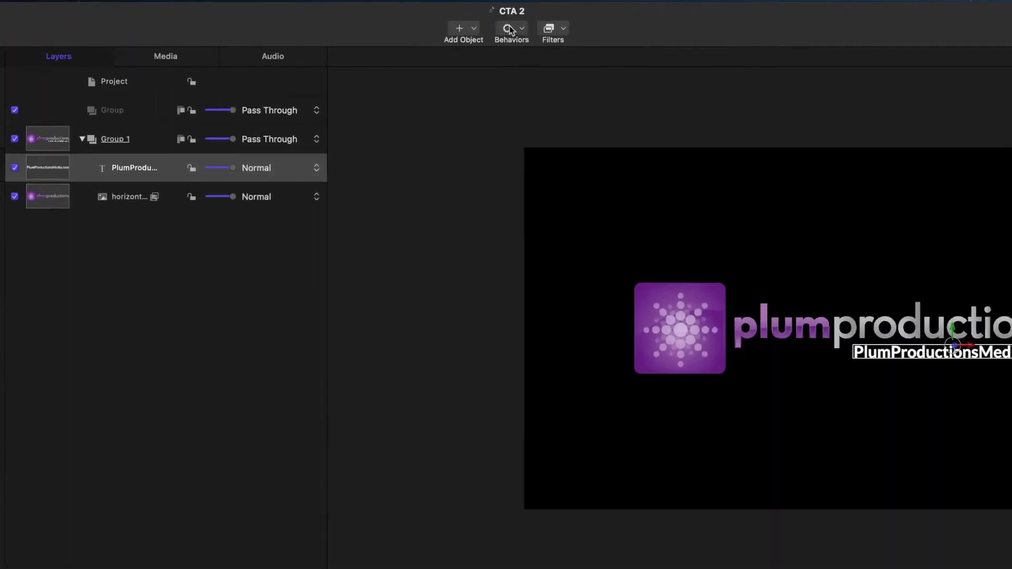
- Add a Parameter > Overshoot behavior to the website text, applied to Properties.Transform.Rotation.X
left_click(506, 26)
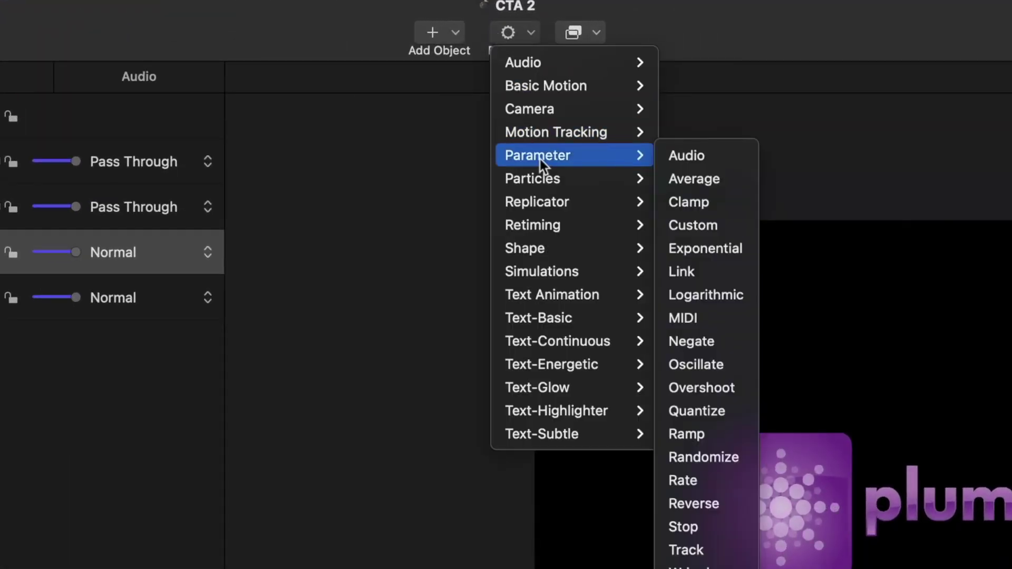
mouse_move(569, 155)
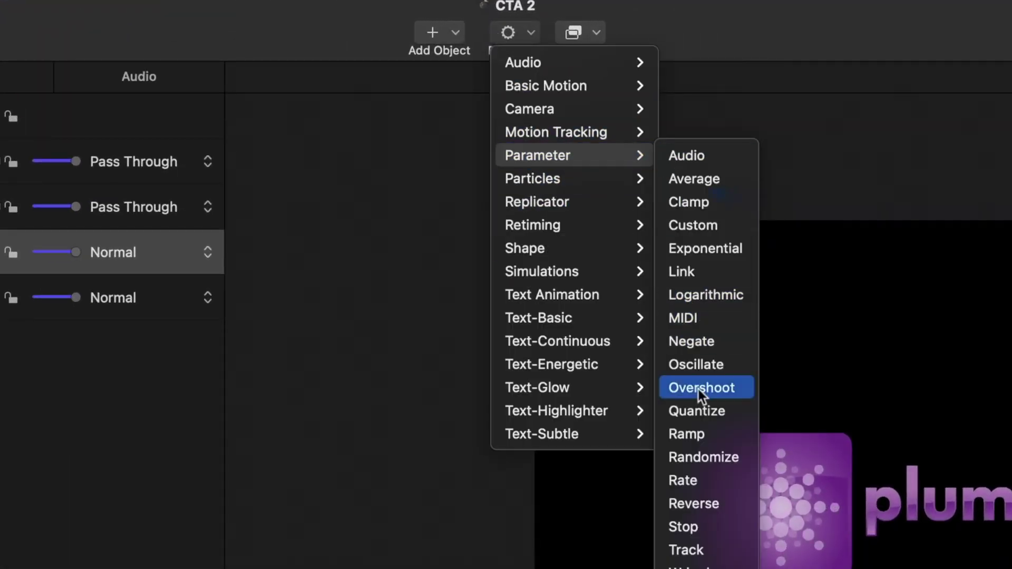
left_click(720, 388)
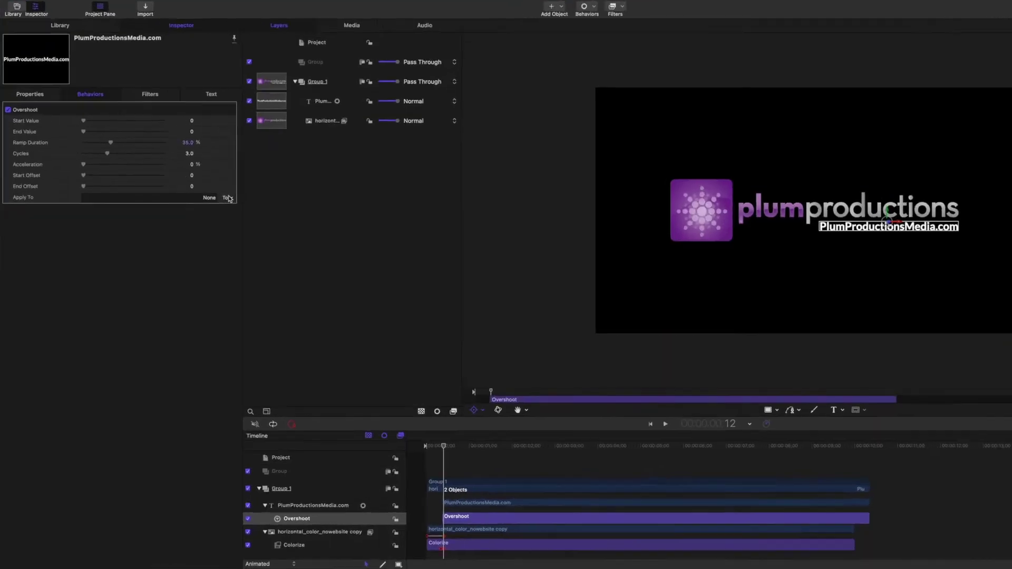
left_click(197, 191)
mouse_move(198, 200)
mouse_move(242, 205)
mouse_move(609, 278)
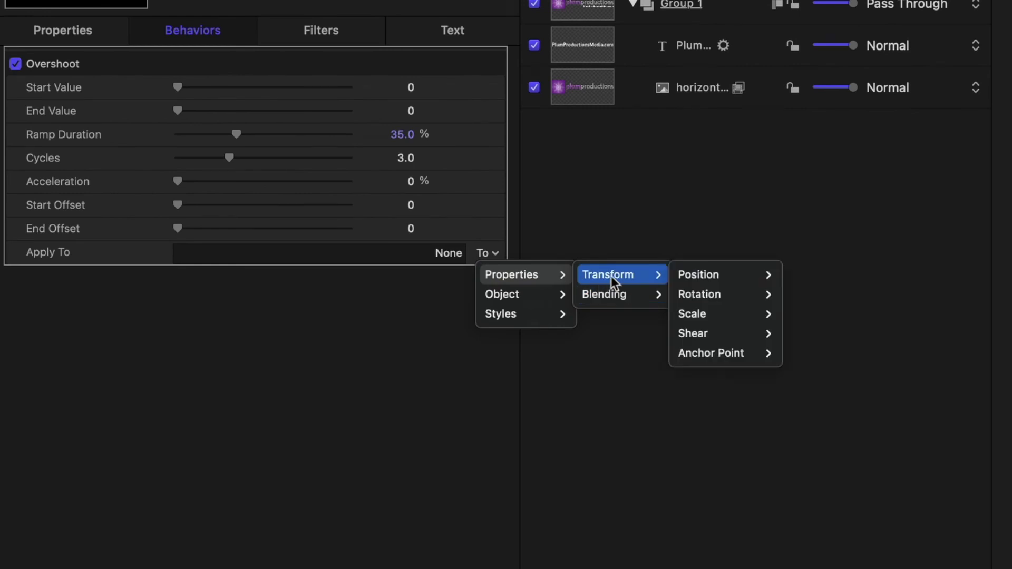
mouse_move(714, 295)
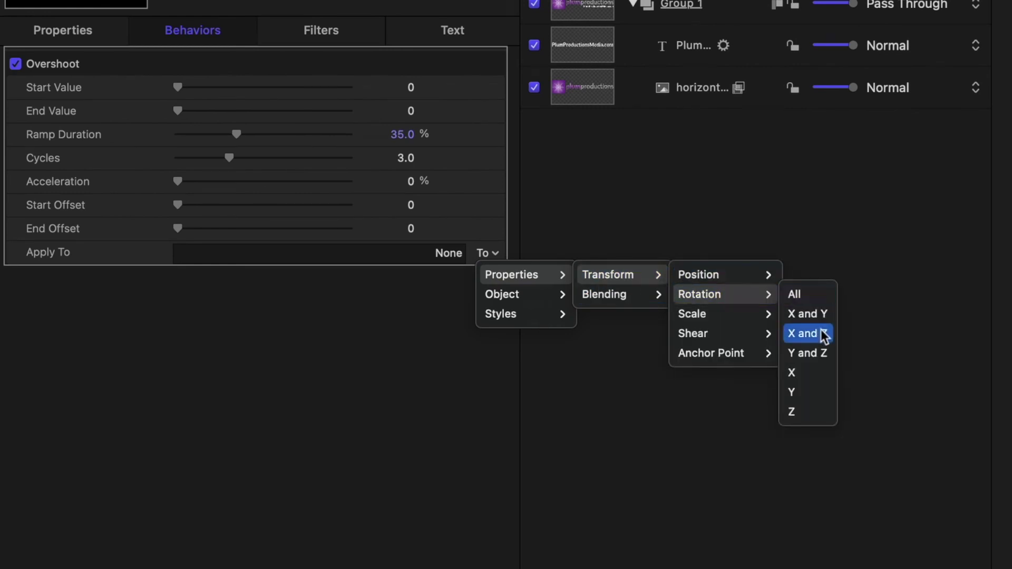
left_click(820, 379)
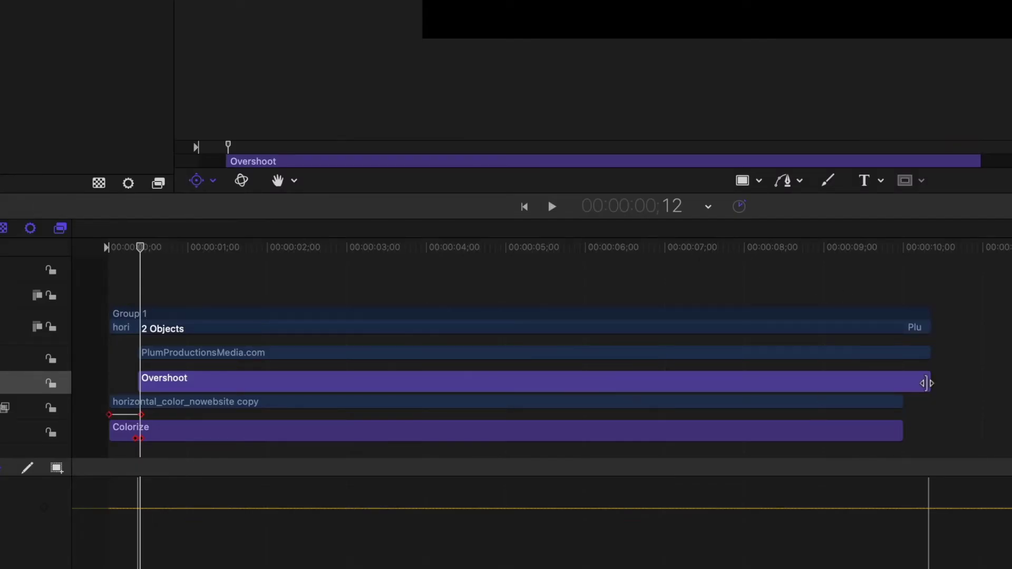
- Trim the Overshoot to end around 1;19 and set its Start Value to 90
left_click_drag(926, 384, 207, 363)
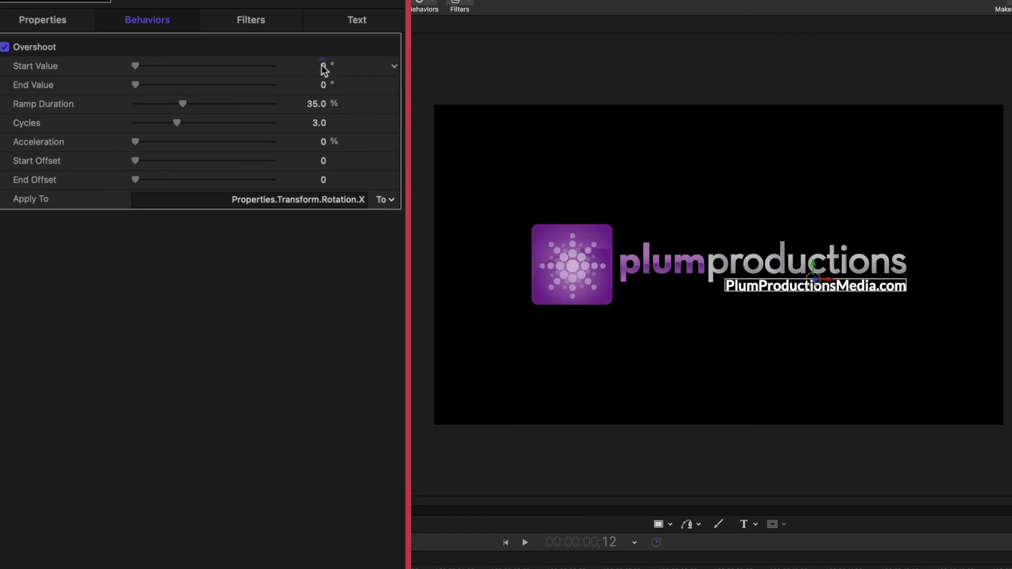
left_click(319, 67)
type("90")
key("Return")
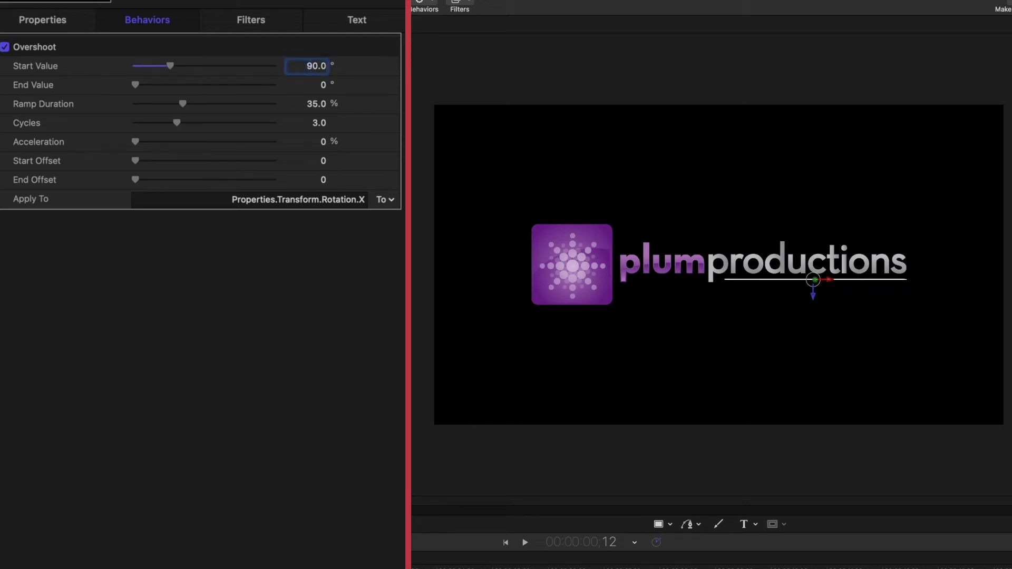
- Play and scrub the animation from the start to check the text flip
key("space")
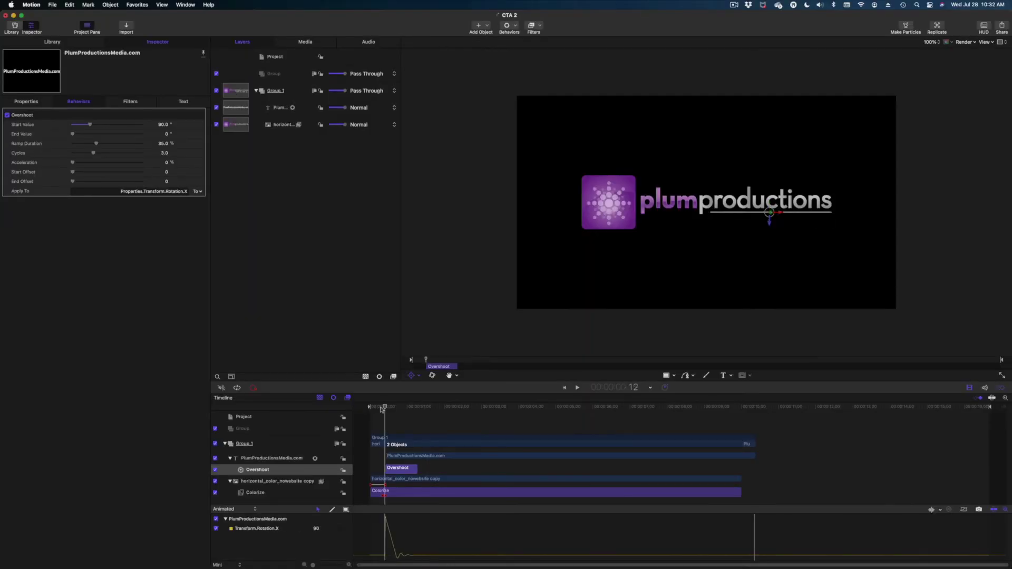
left_click(376, 407)
left_click_drag(376, 408, 402, 417)
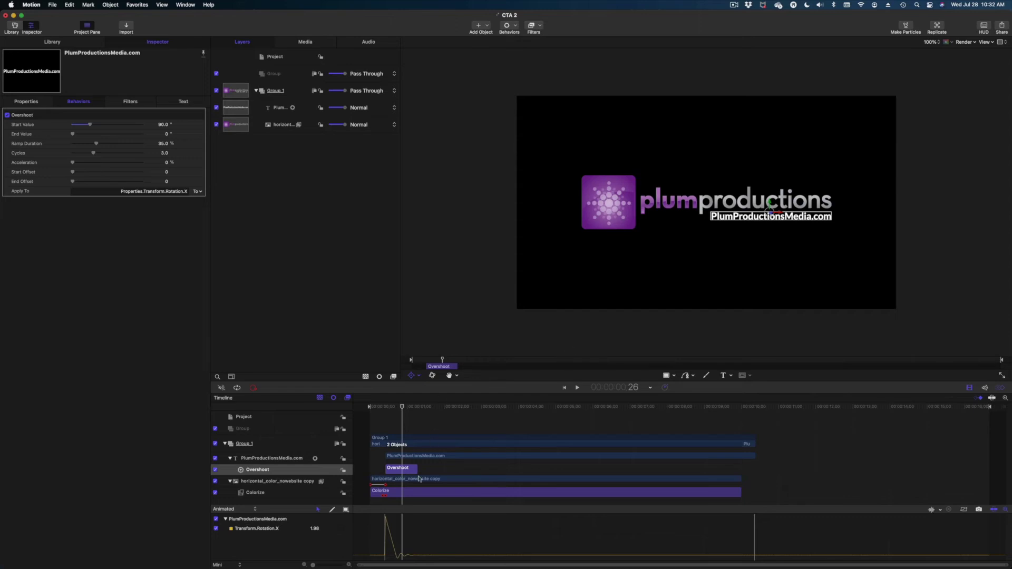
left_click(375, 407)
key("space")
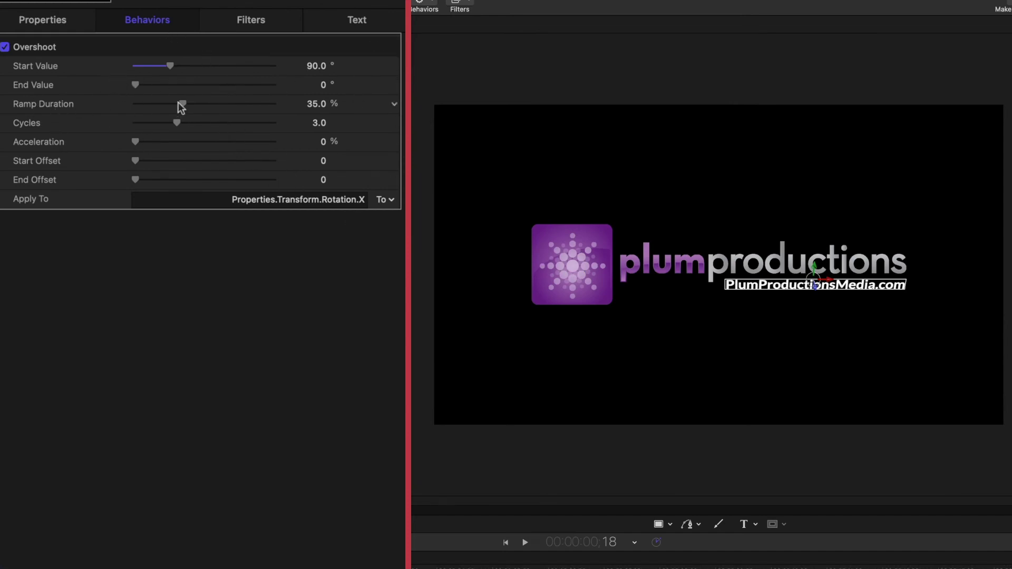
- Lower the Overshoot Ramp Duration to about 5% and replay the flip from frame 13
left_click_drag(178, 103, 137, 107)
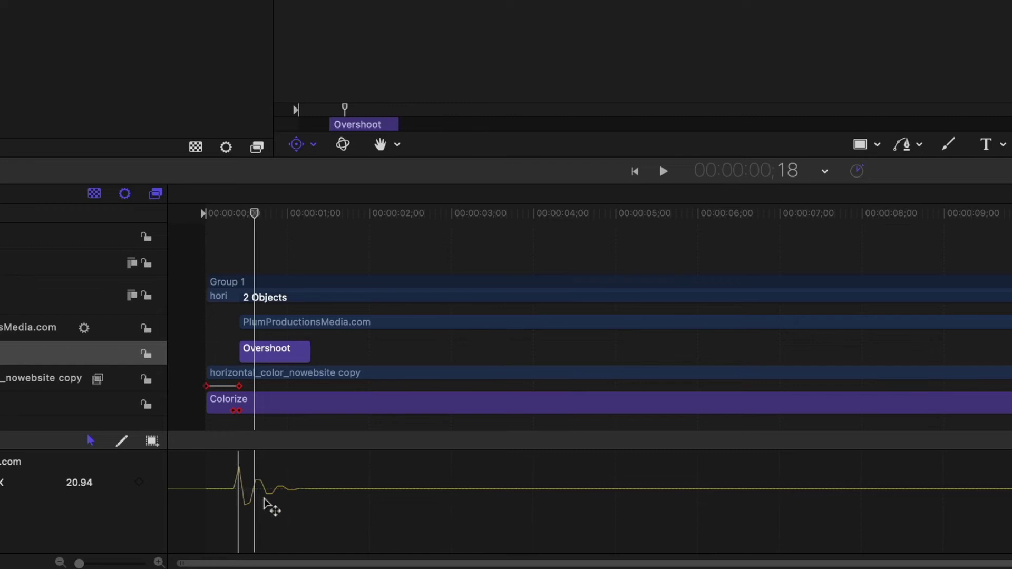
left_click_drag(254, 213, 243, 222)
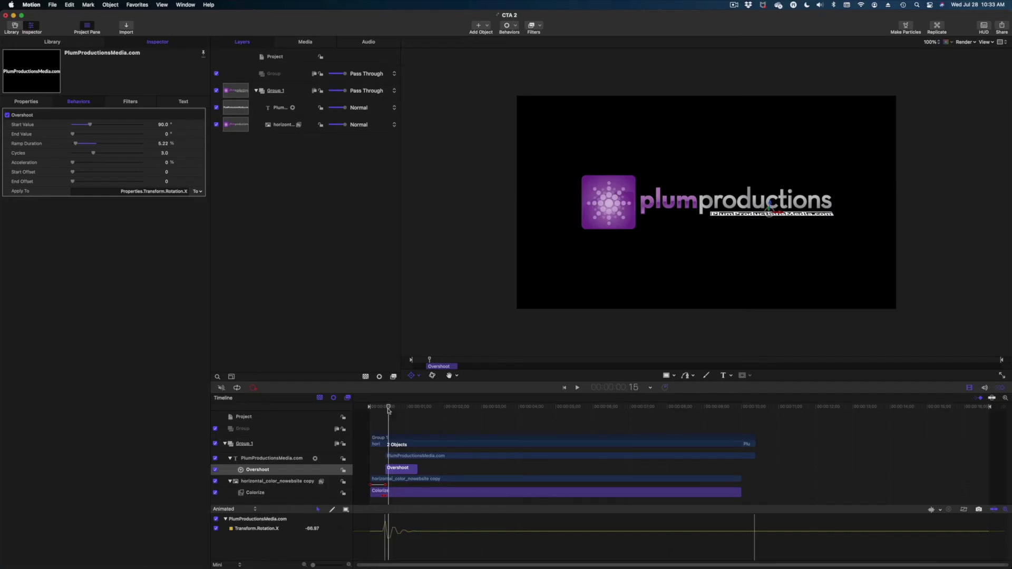
key("space")
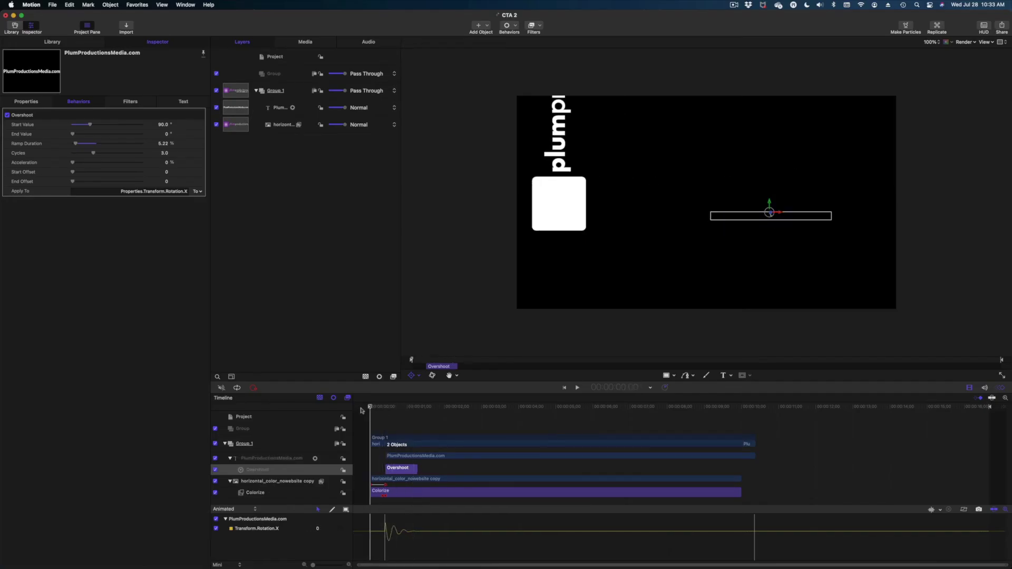
left_click(362, 410)
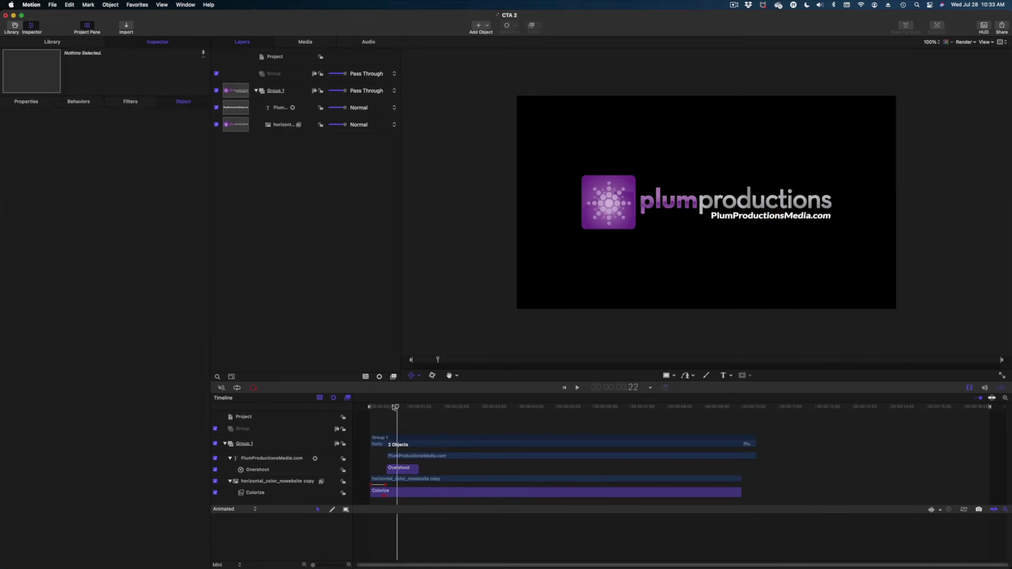
key("space")
- On the horizontal logo layer, set Rotation Z to -1.1° at frame 14
left_click_drag(386, 407, 361, 404)
left_click(407, 480)
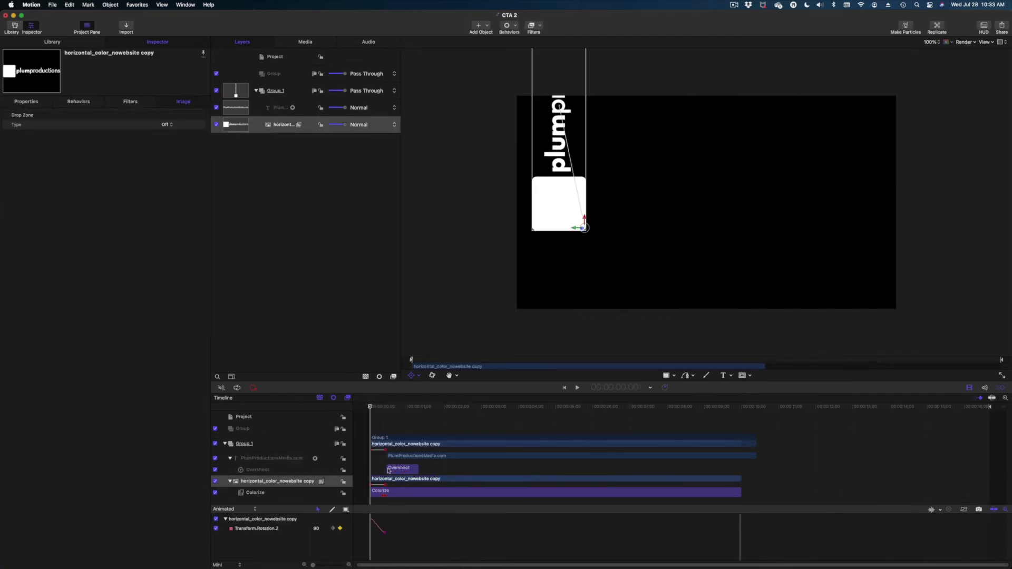
left_click(385, 407)
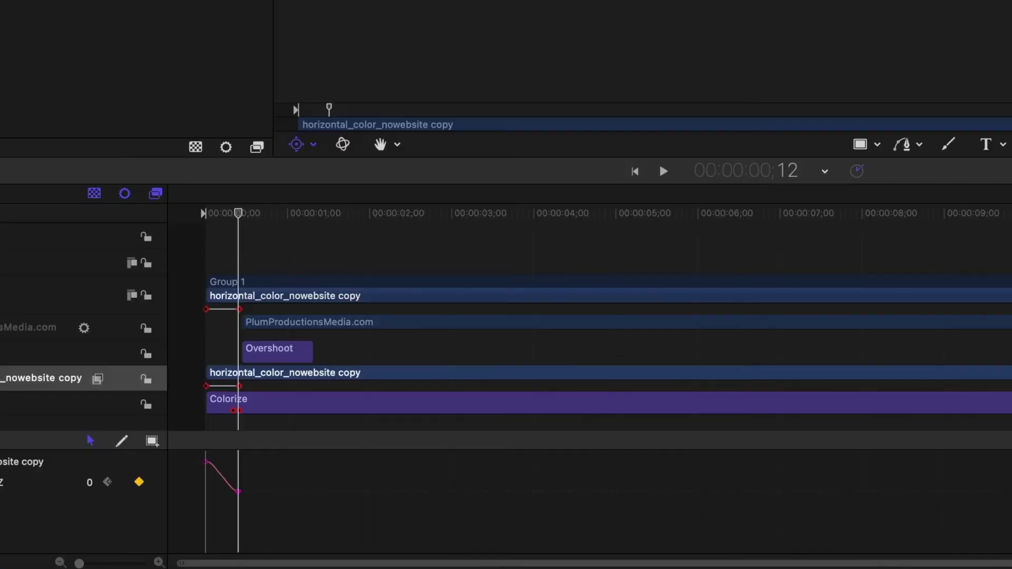
left_click_drag(312, 564, 331, 565)
key("Right")
key("Right")
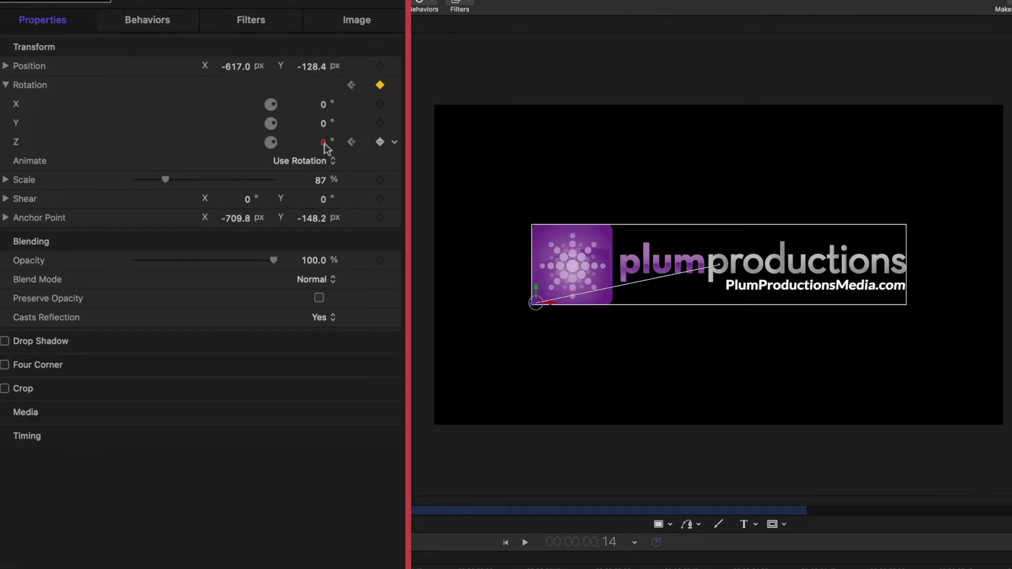
left_click_drag(324, 143, 320, 144)
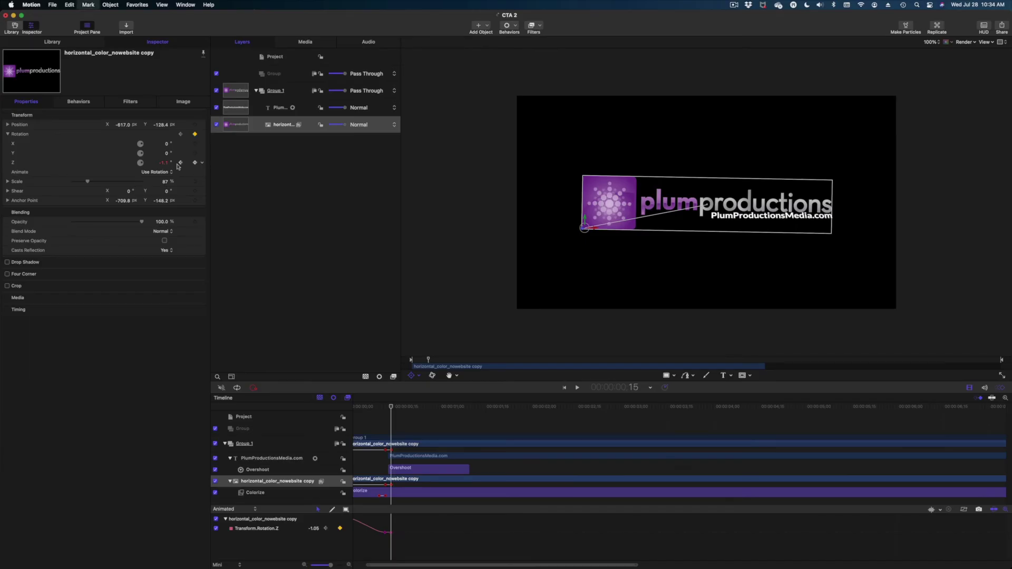
- Add a Rotation Z keyframe at frame 15 with the value 0°
key("Right")
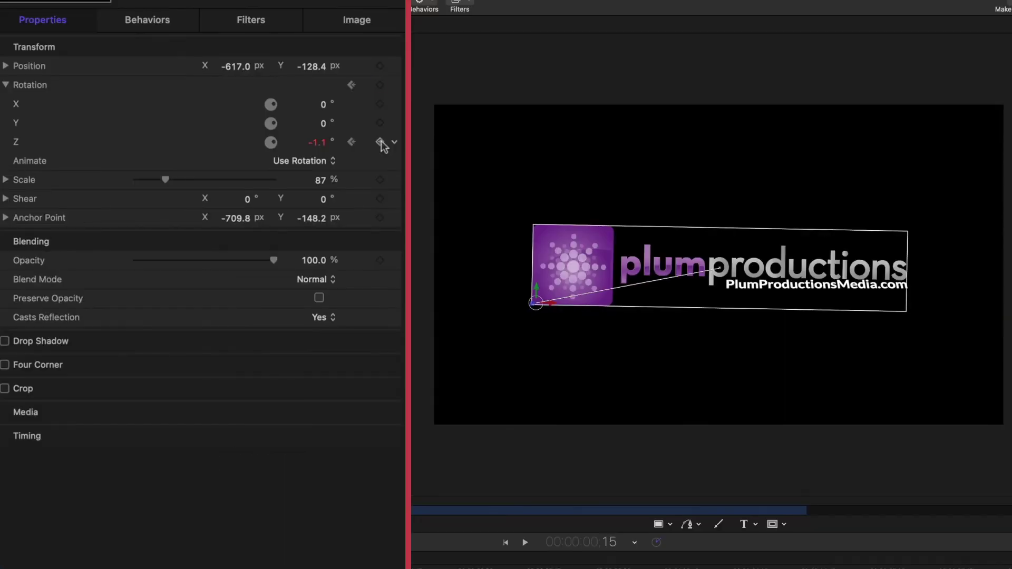
left_click(196, 164)
left_click(317, 142)
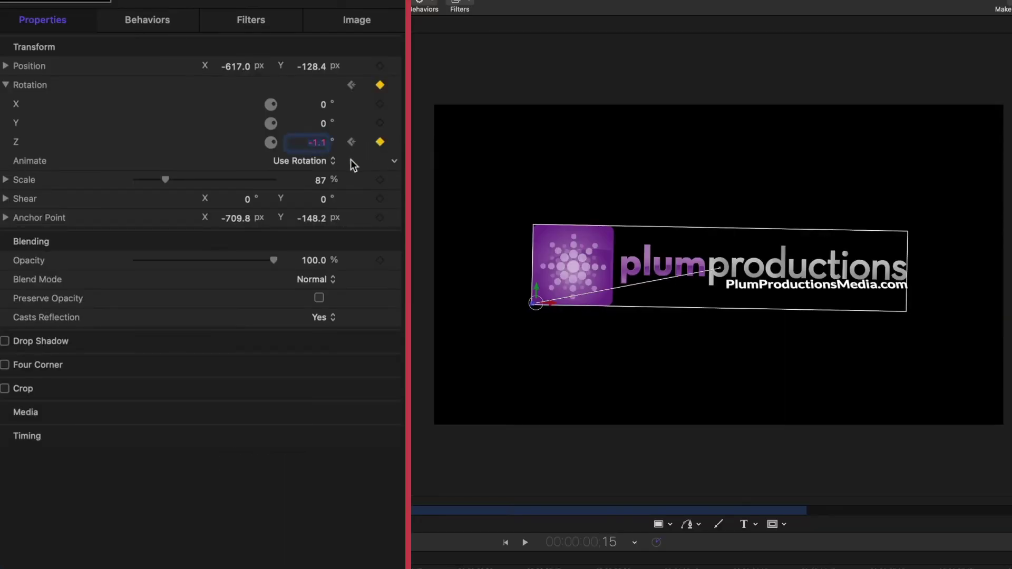
type("0")
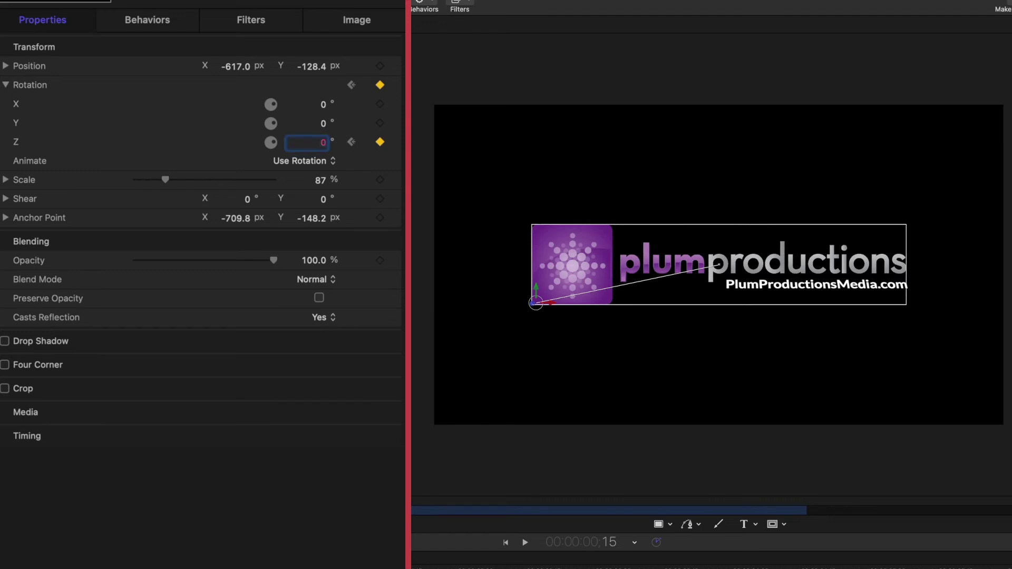
key("Return")
- Play back the logo animation again from the beginning to review it
key("space")
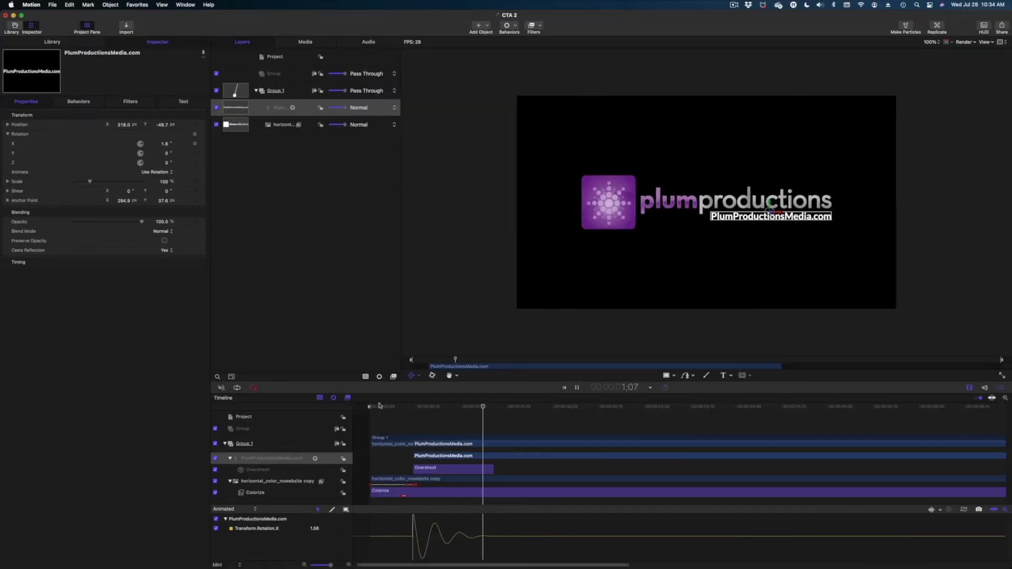
left_click(391, 409)
key("space")
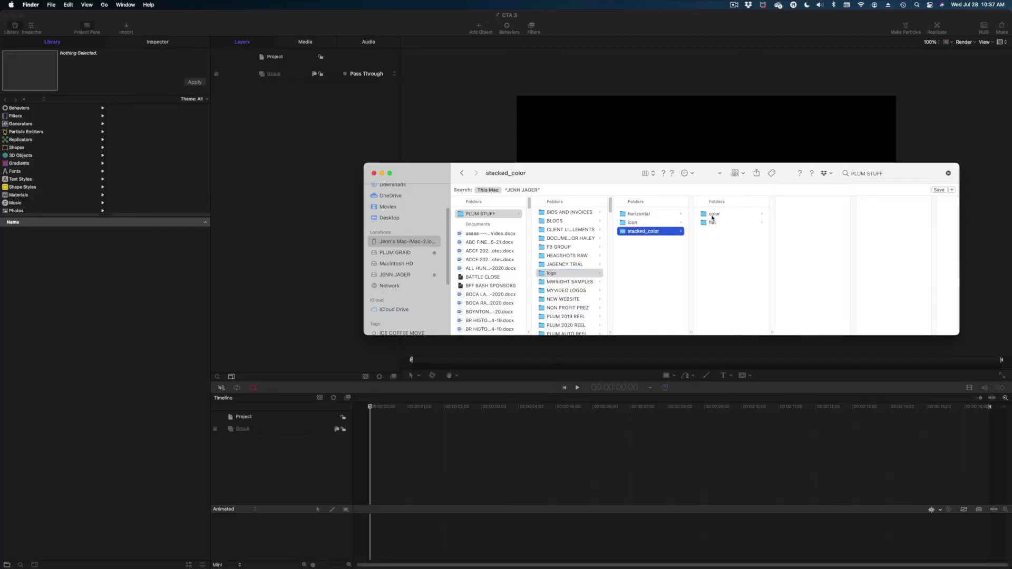
- Import stacked_color_nowebsite copy.png from the stacked_color folder into the Layers list
left_click(713, 214)
left_click(801, 214)
left_click_drag(895, 260, 296, 84)
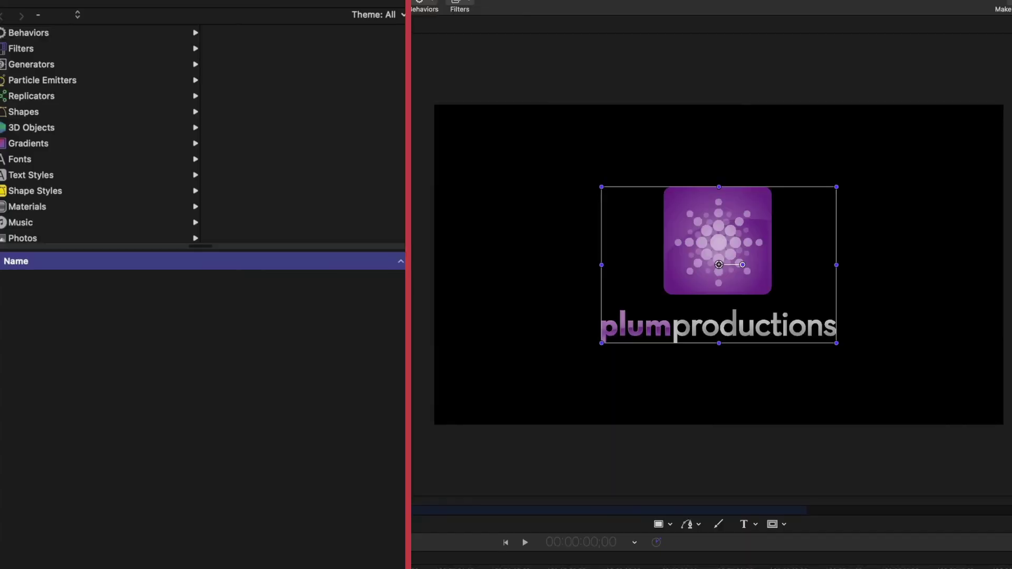
- Shift the stacked logo left to Position X -409.1 px
key("super+3")
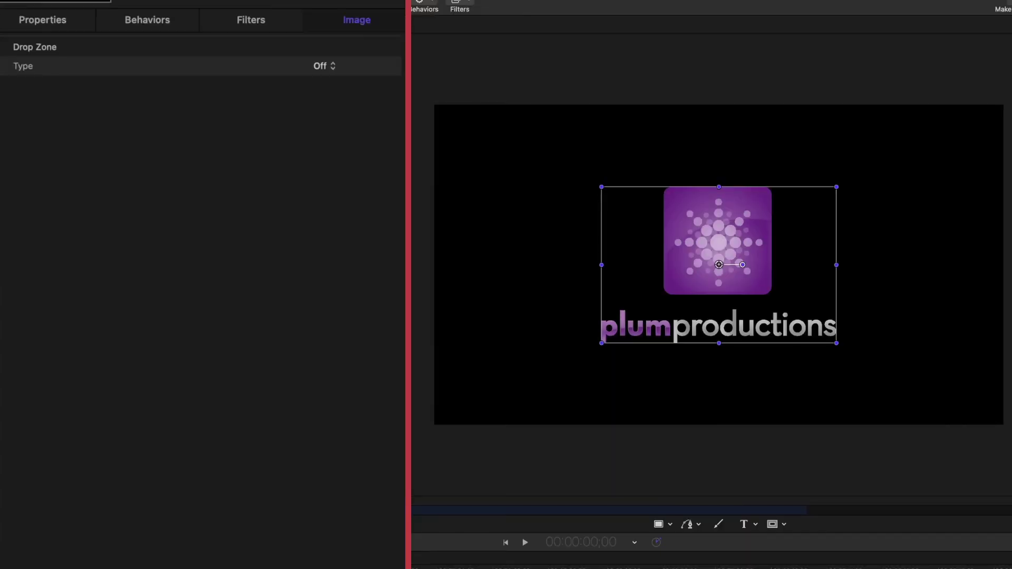
left_click(30, 17)
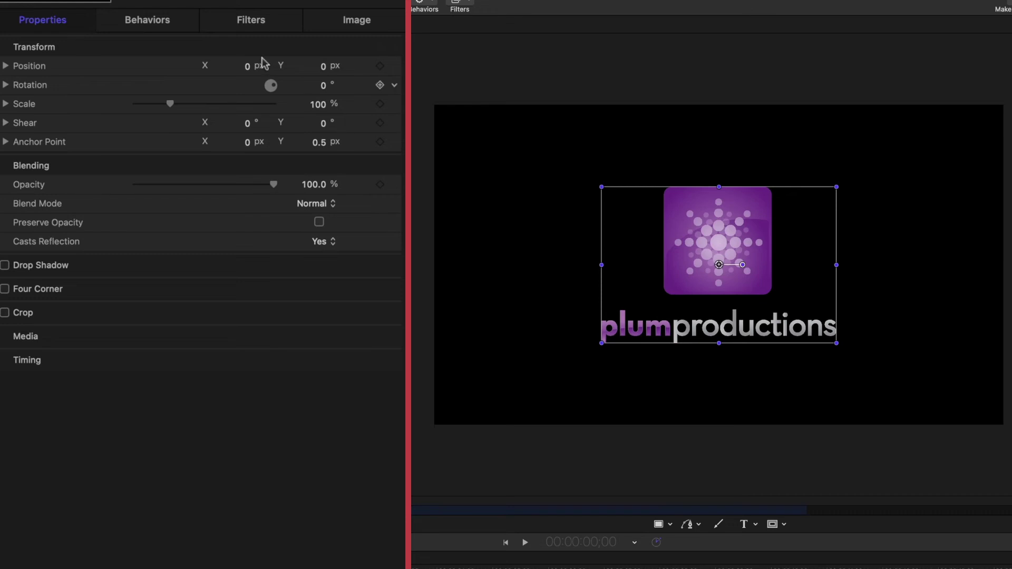
left_click_drag(249, 67, 246, 66)
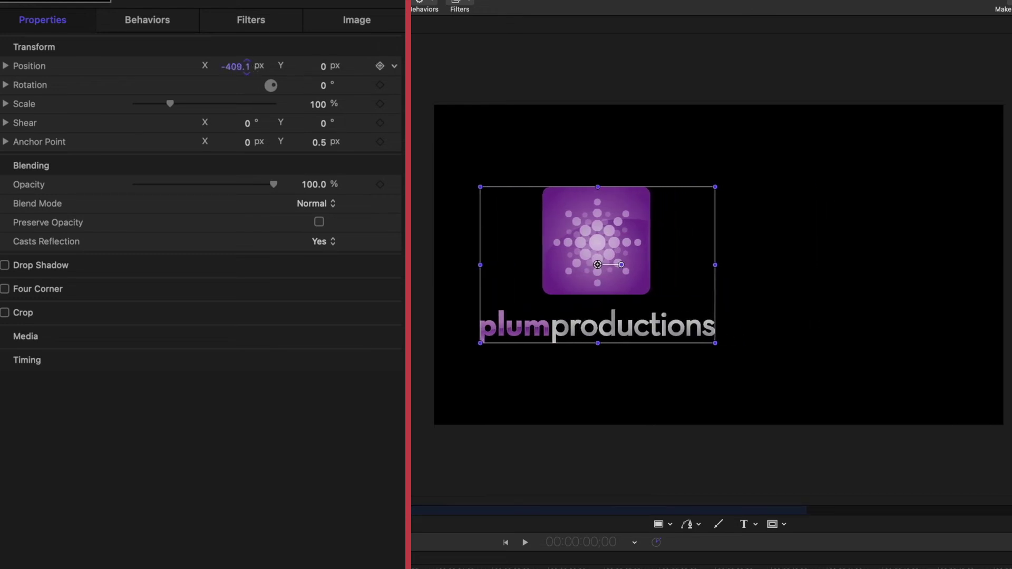
left_click(743, 527)
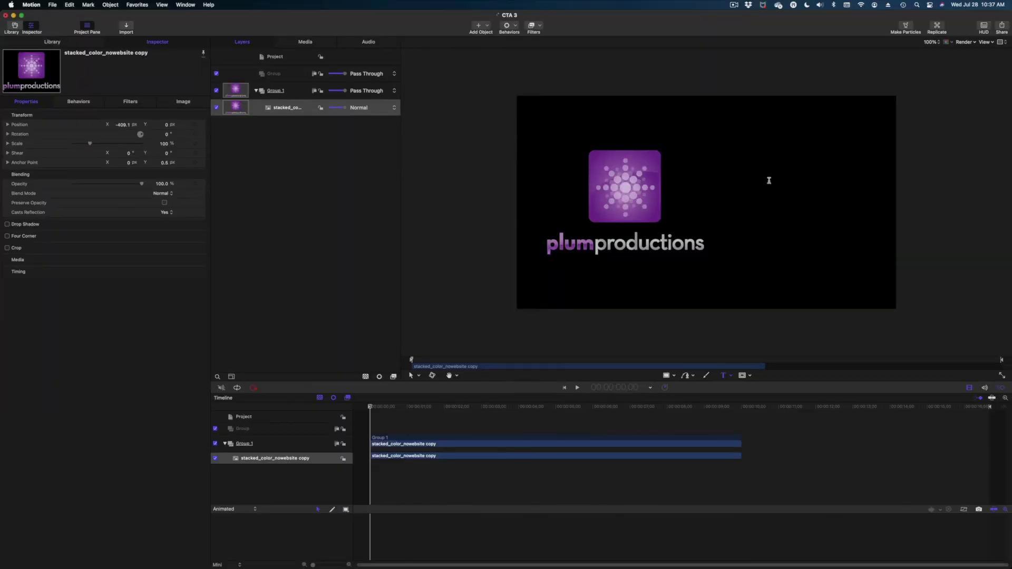
- Type the phone number and 'PlumProductionsMedia.com' on two lines in a new text layer, then select it all
left_click(769, 181)
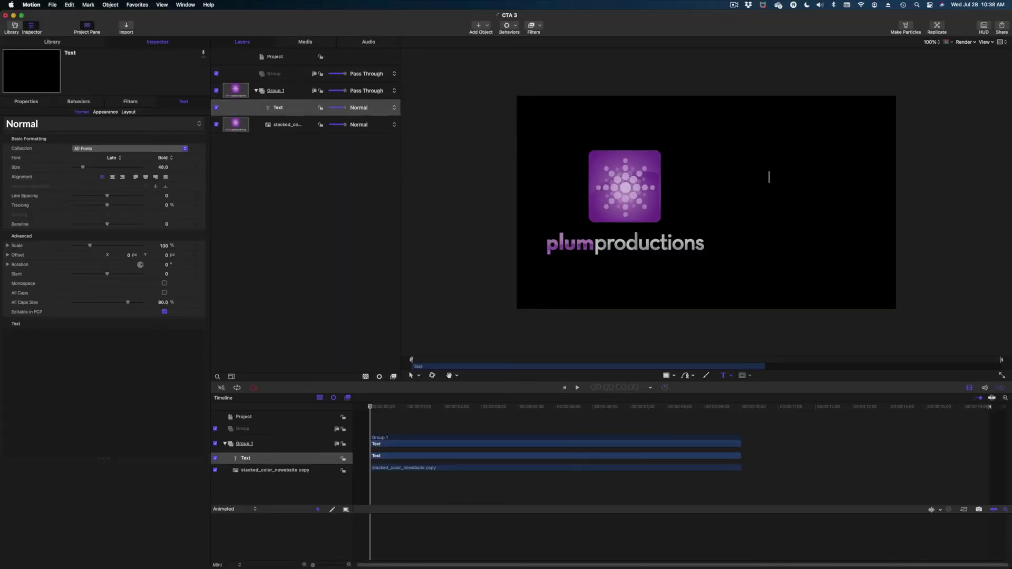
key("Return")
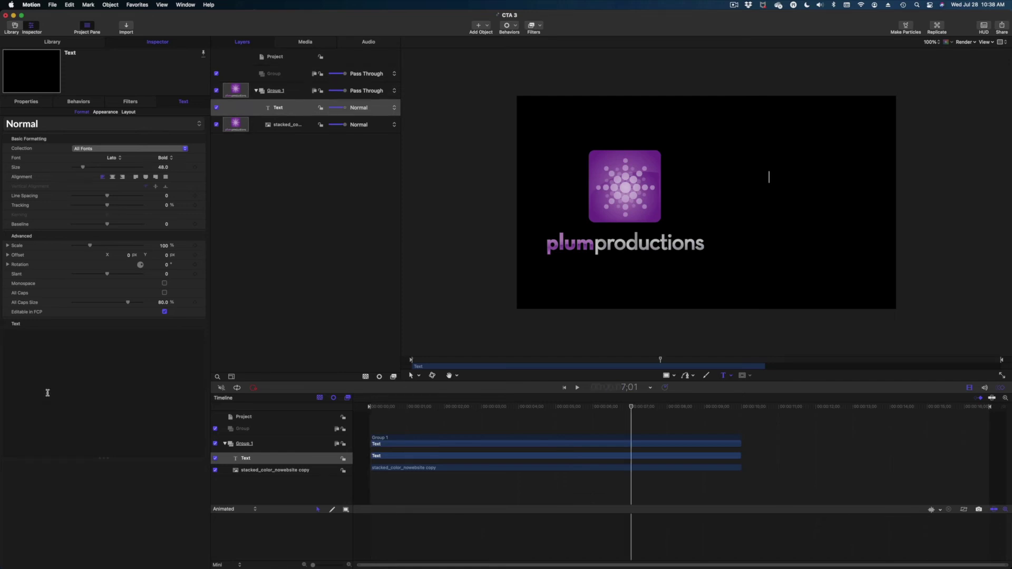
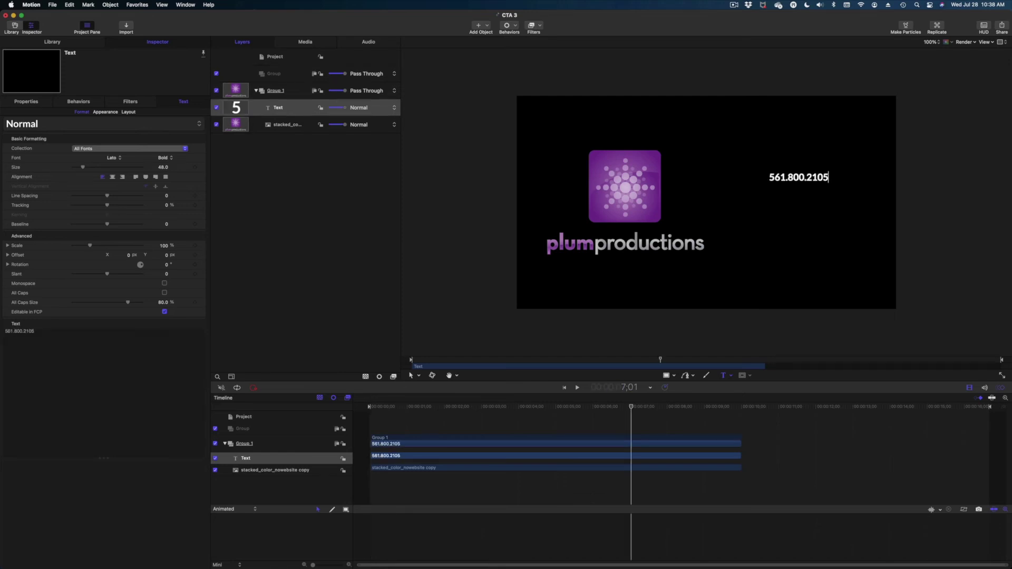
type("PLumProductionsMedia.com")
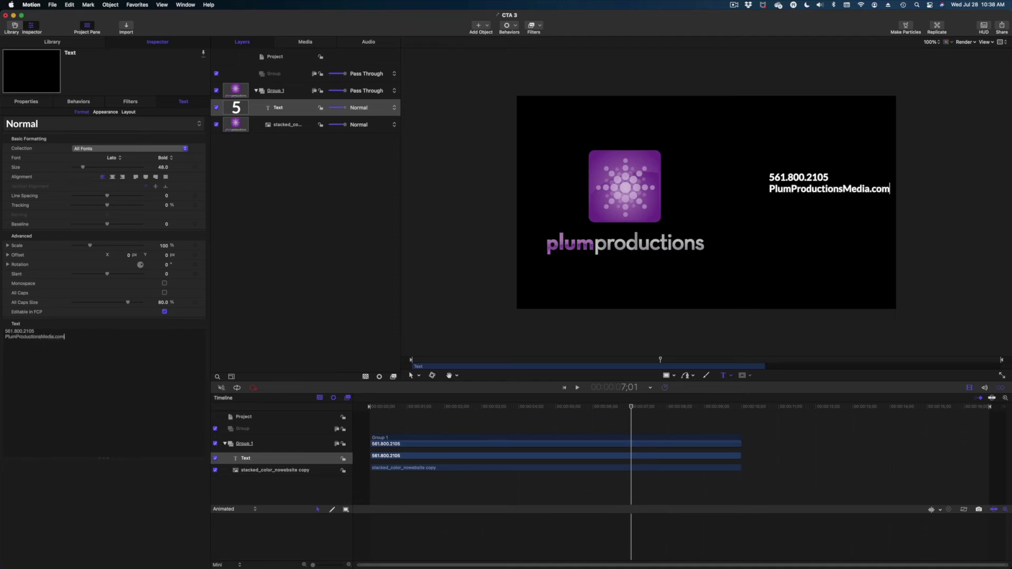
key("super+a")
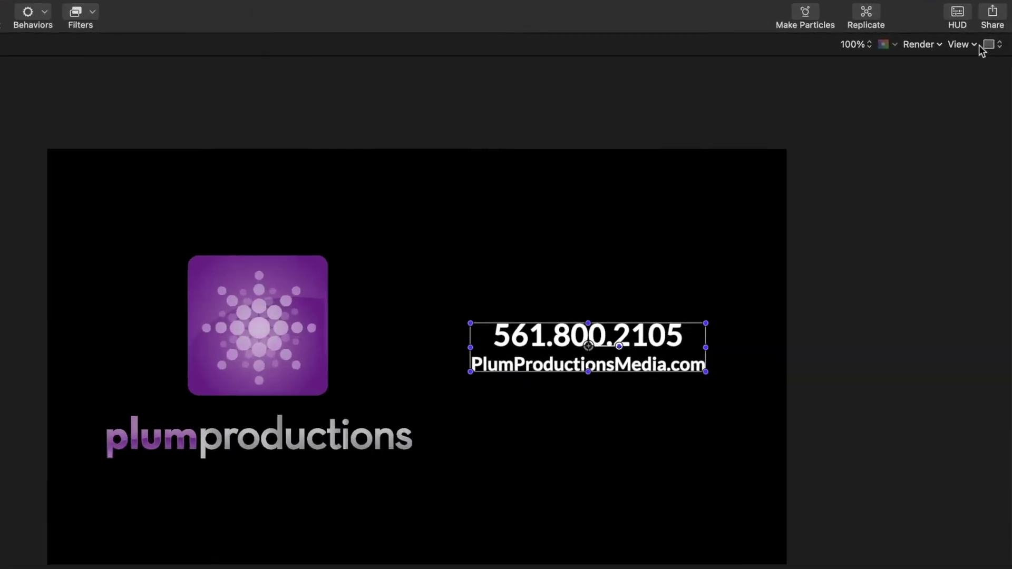
- Using a temporary grid, move the logo to X -480.2 and the contact text to the right
left_click(990, 41)
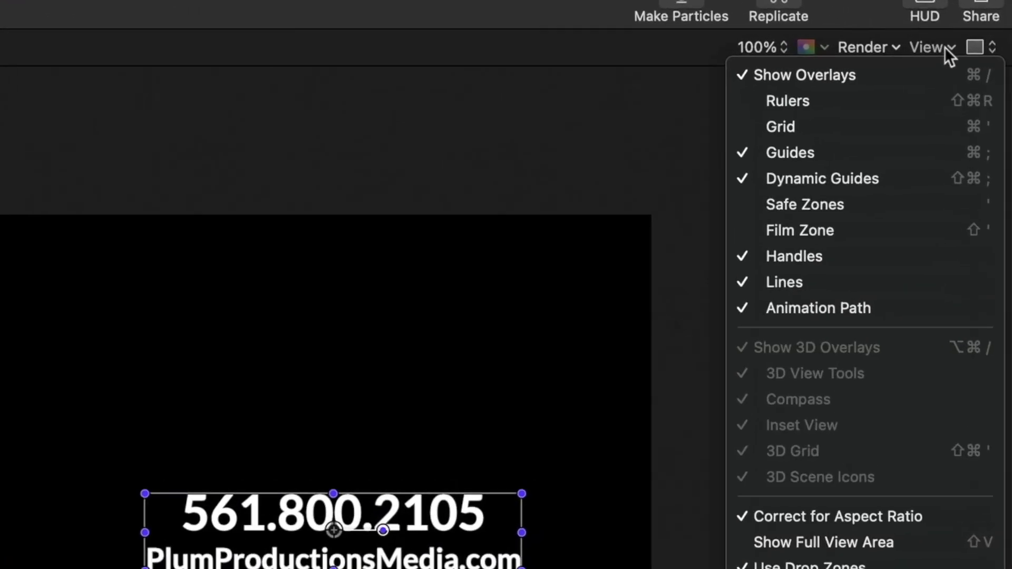
left_click(885, 127)
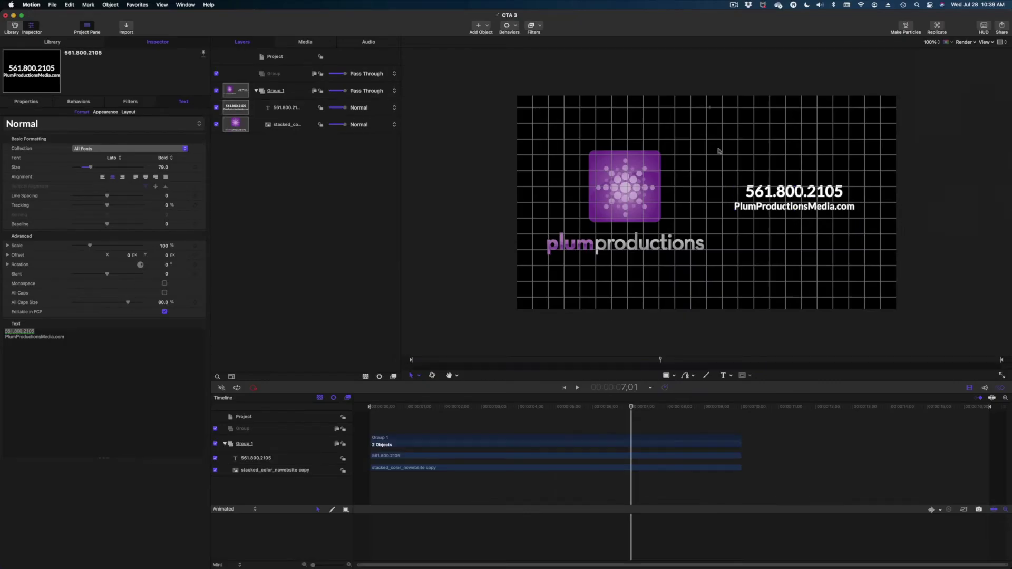
left_click(706, 208)
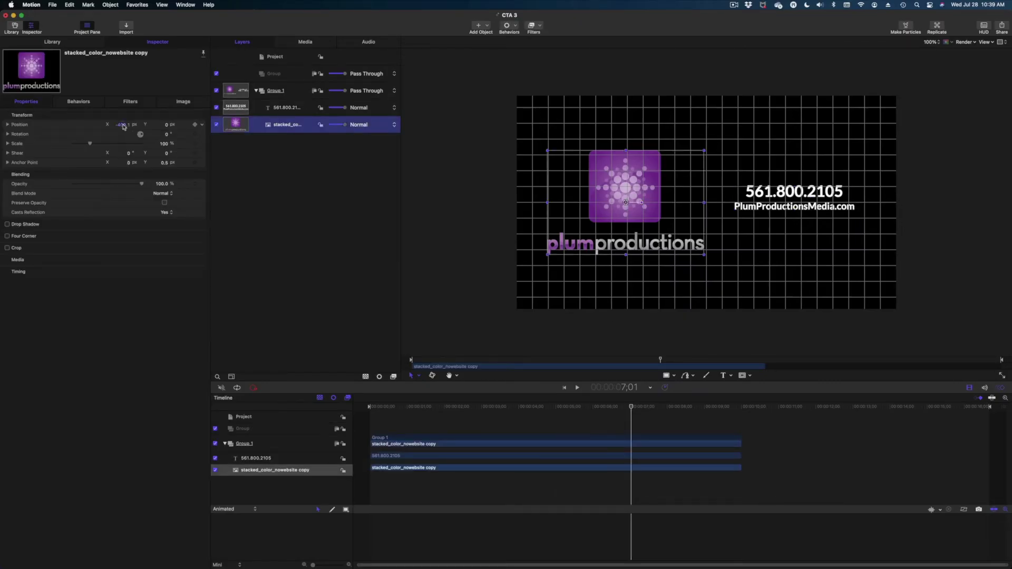
left_click_drag(706, 208, 697, 208)
left_click_drag(122, 125, 162, 107)
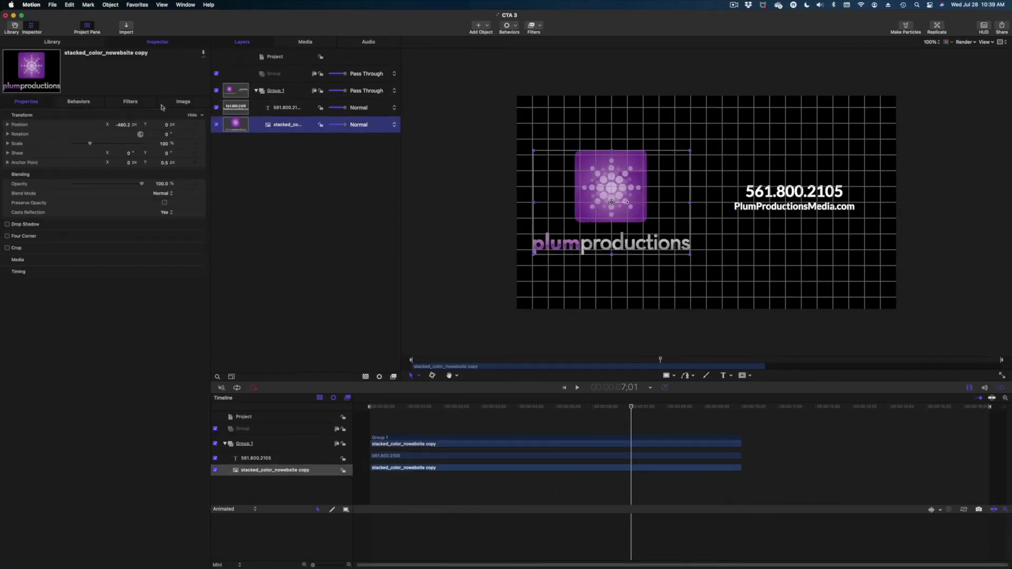
left_click_drag(759, 199, 765, 199)
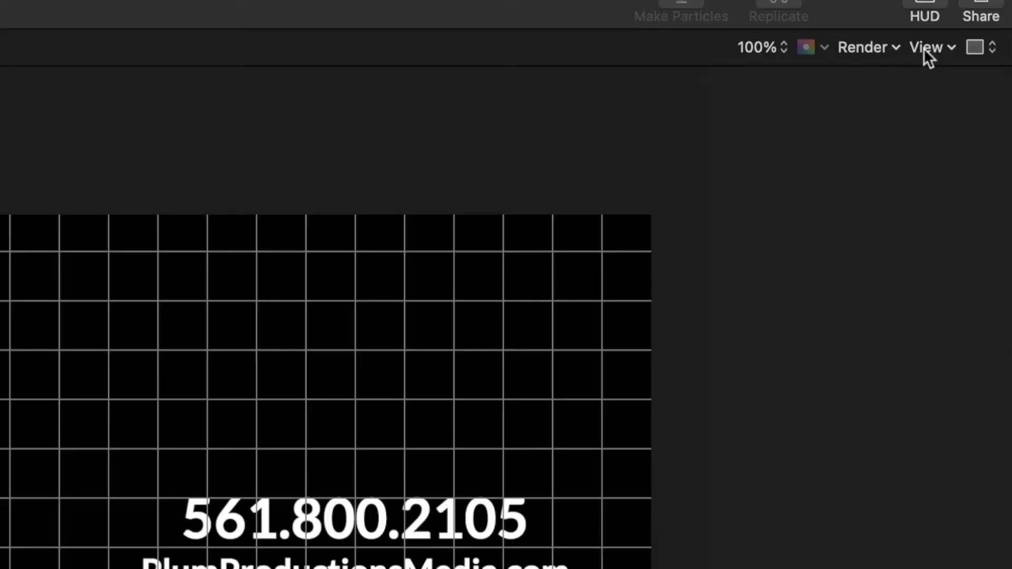
left_click(927, 48)
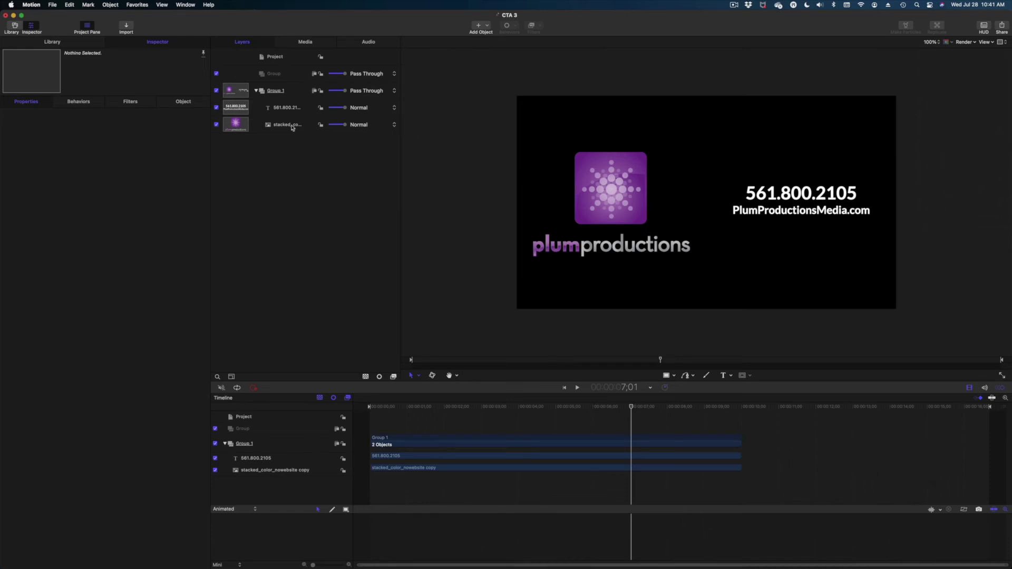
- At the one-second mark, add Position keyframes to the logo and the contact text
left_click_drag(427, 408, 352, 397)
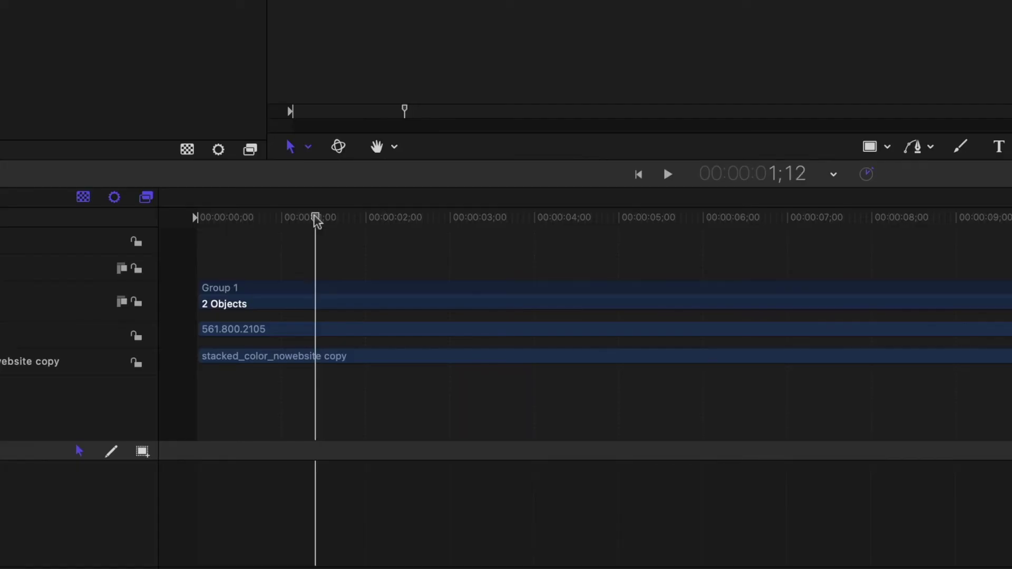
left_click_drag(314, 217, 283, 220)
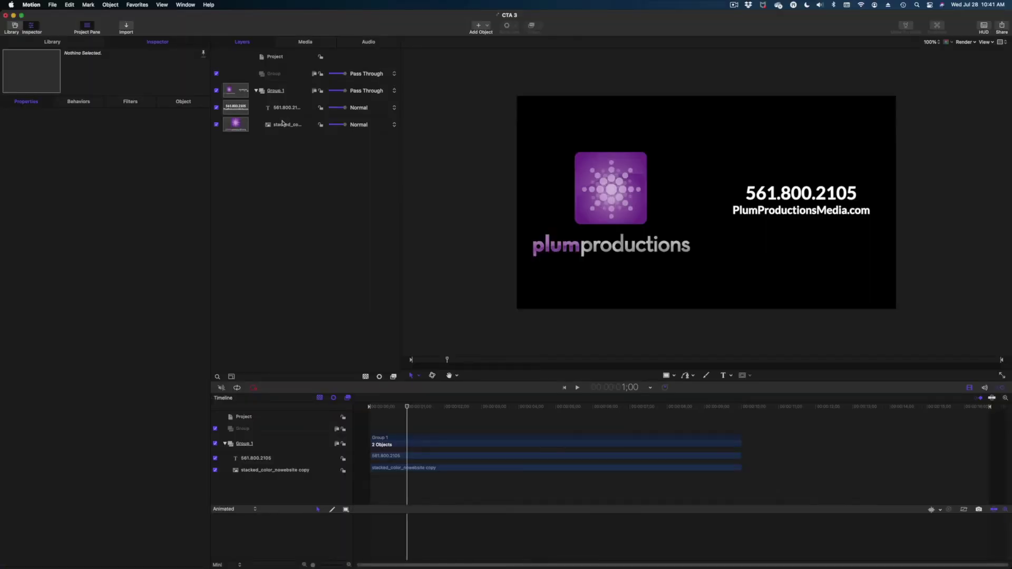
left_click(285, 124)
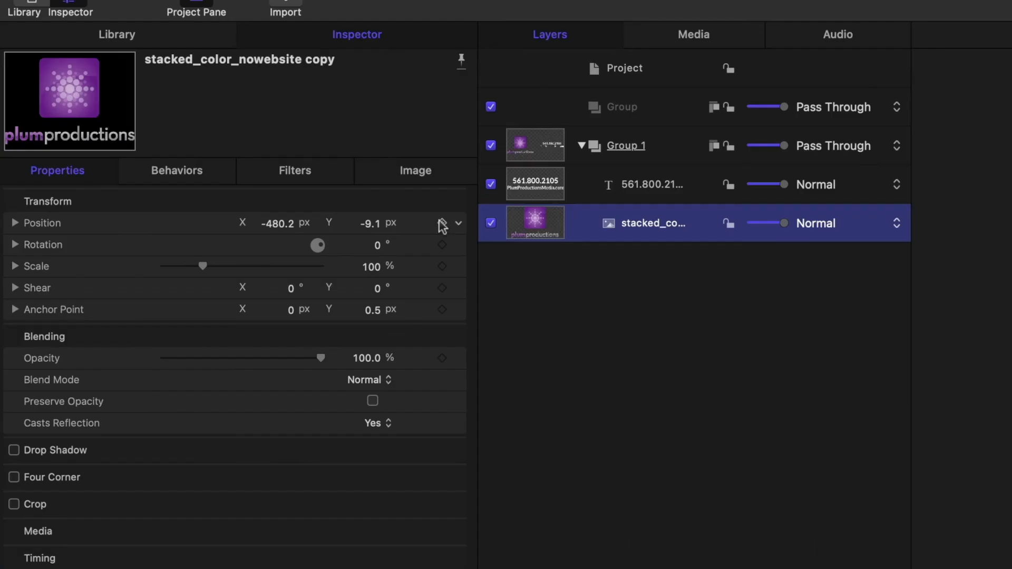
left_click(195, 125)
left_click(636, 185)
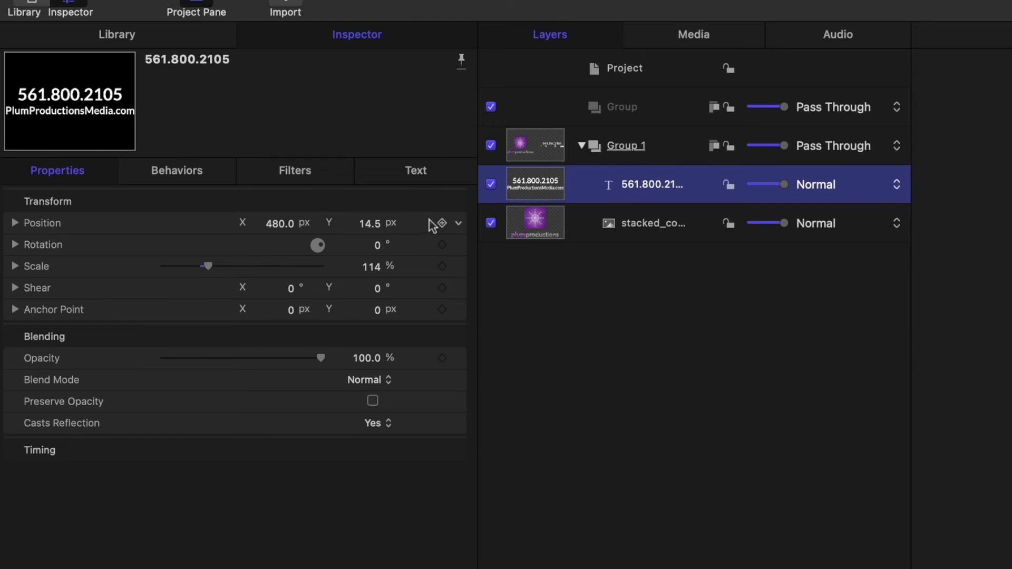
left_click(441, 223)
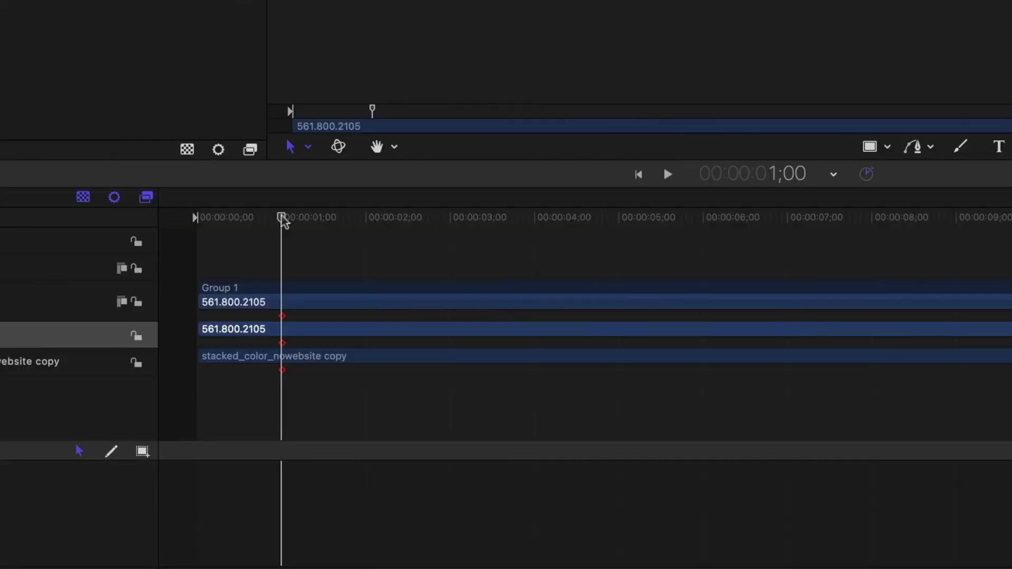
- At frame 15, move the contact text left to X -476 and the logo right to X 521.8
left_click_drag(282, 218, 236, 218)
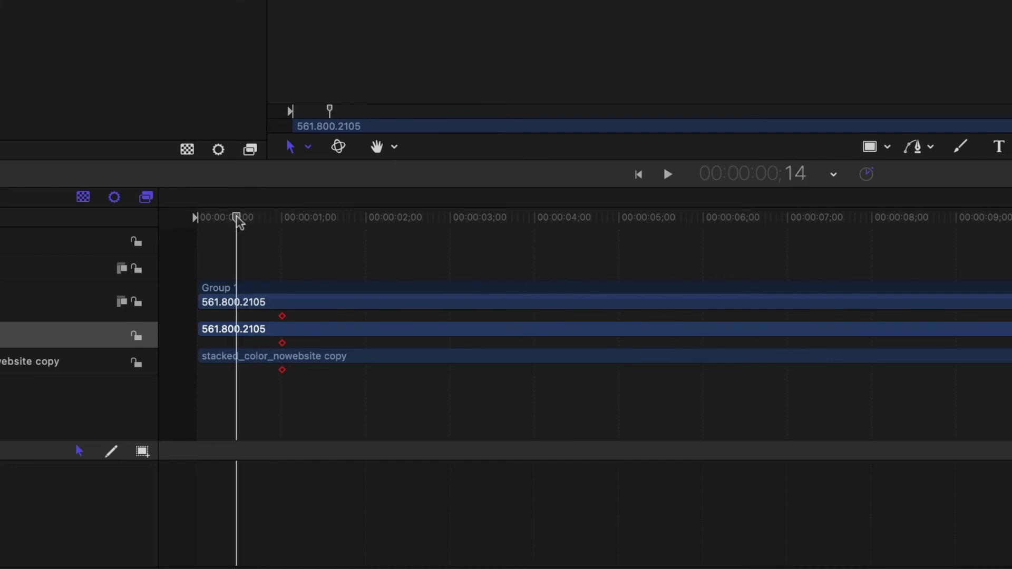
left_click_drag(237, 218, 240, 219)
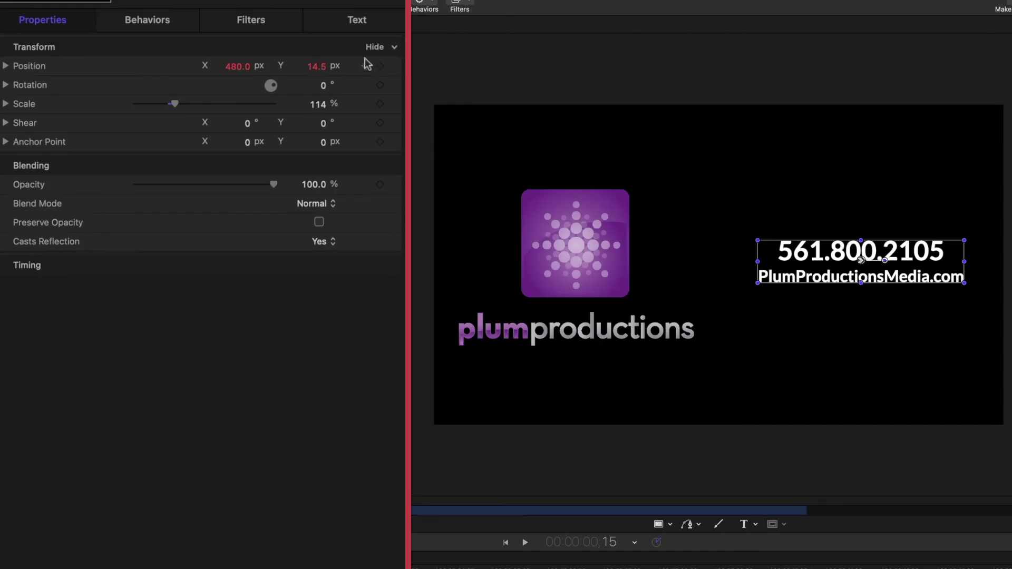
mouse_move(372, 66)
left_click(380, 66)
left_click_drag(243, 74, 237, 67)
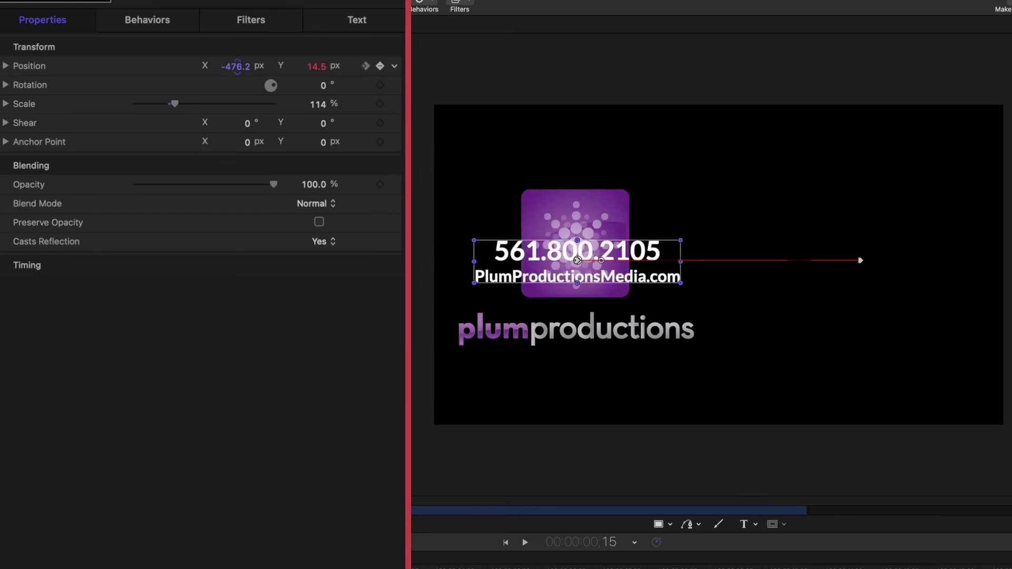
left_click(271, 125)
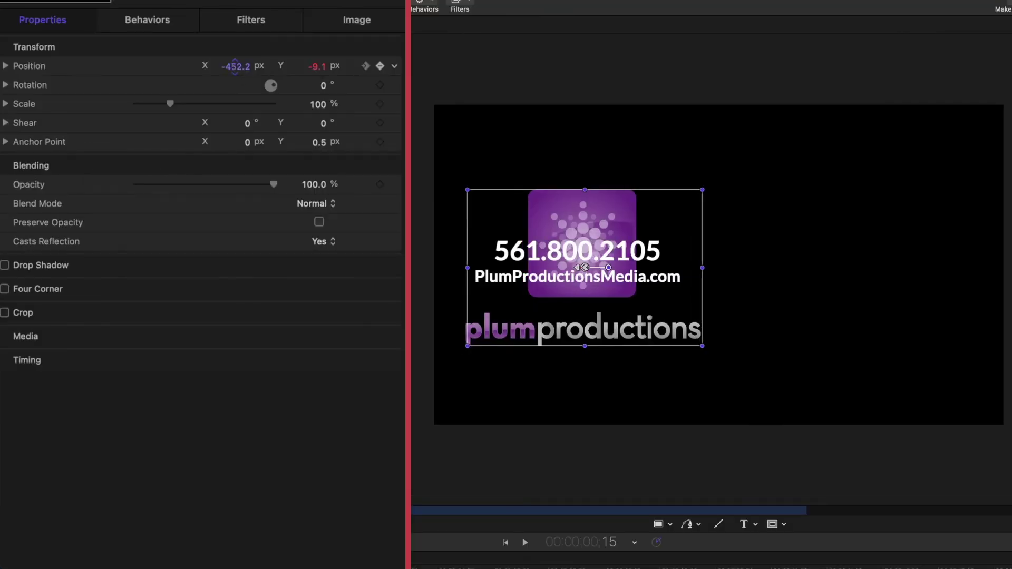
left_click_drag(122, 125, 123, 125)
left_click_drag(234, 66, 240, 66)
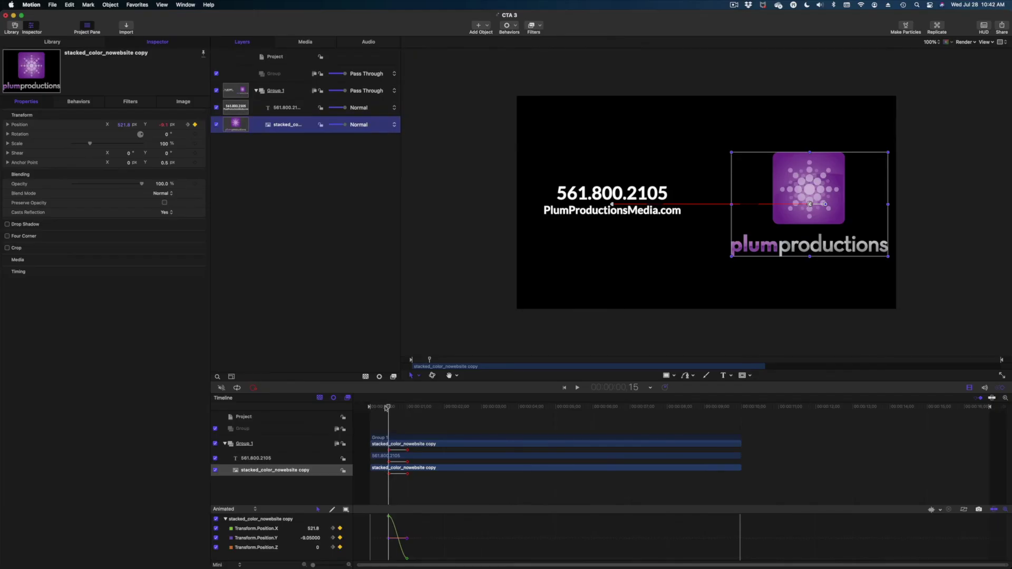
- Preview the swapped-sides slide animation from the start
key("Home")
key("space")
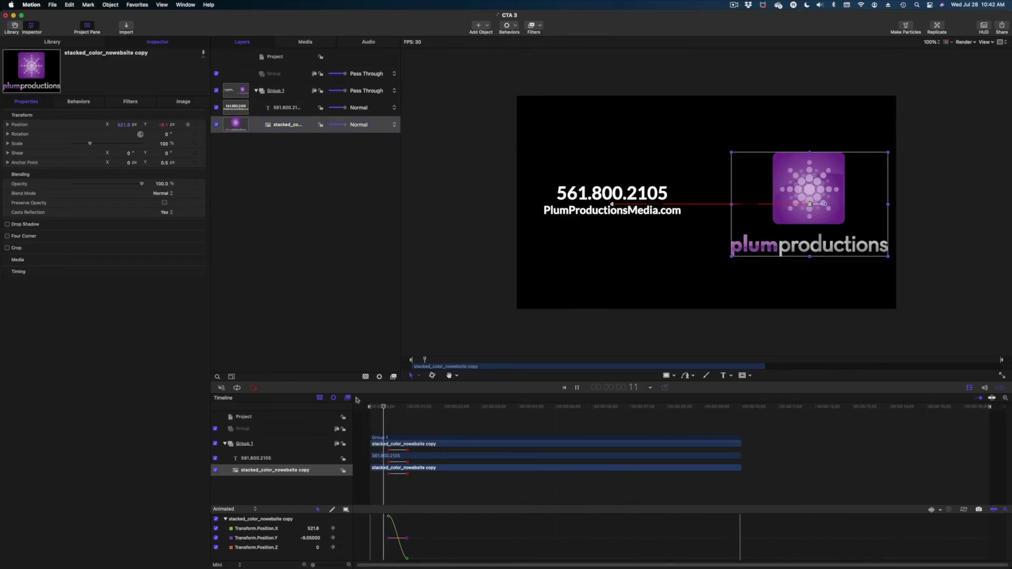
key("space")
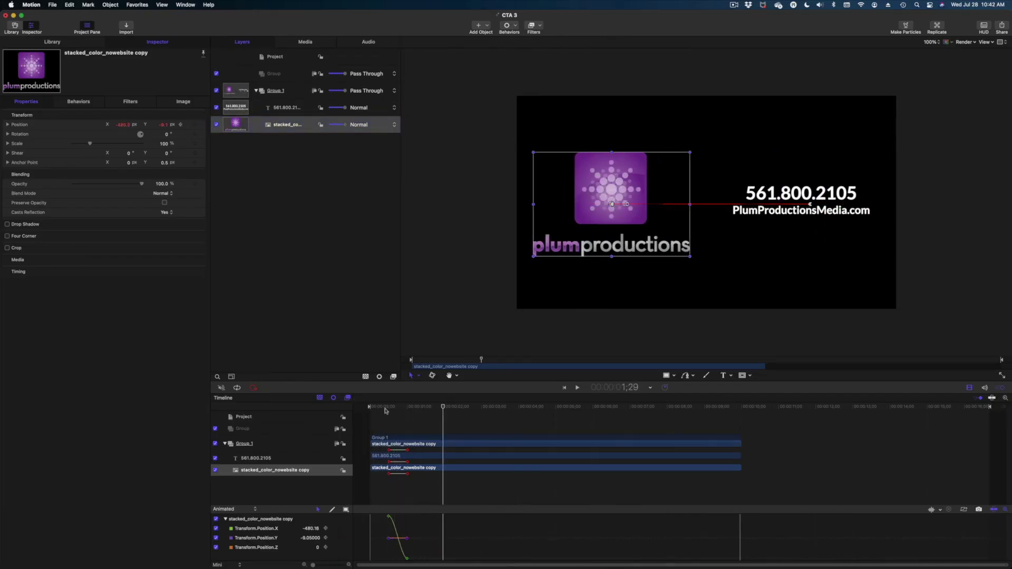
key("Home")
key("space")
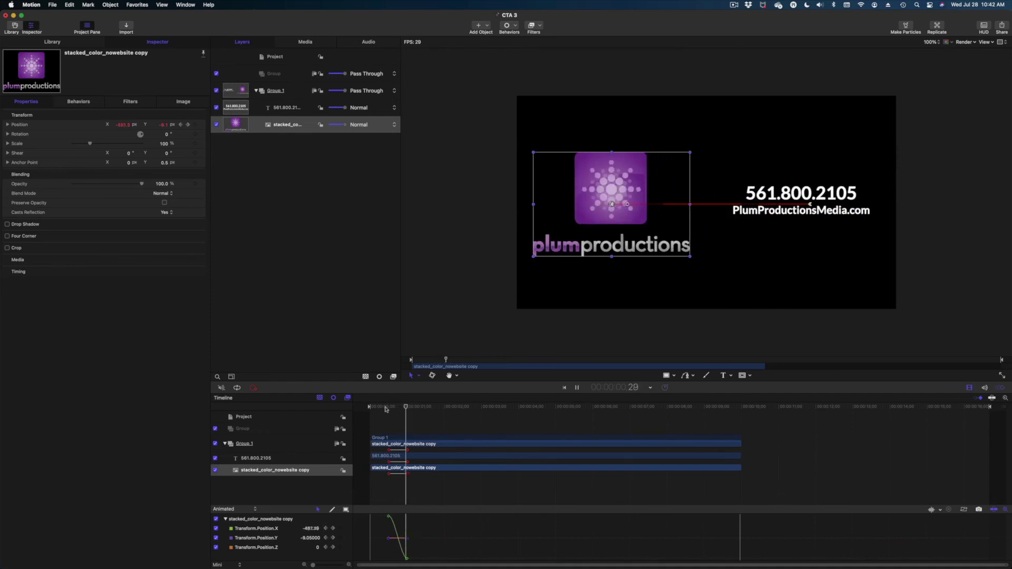
left_click(492, 342)
key("space")
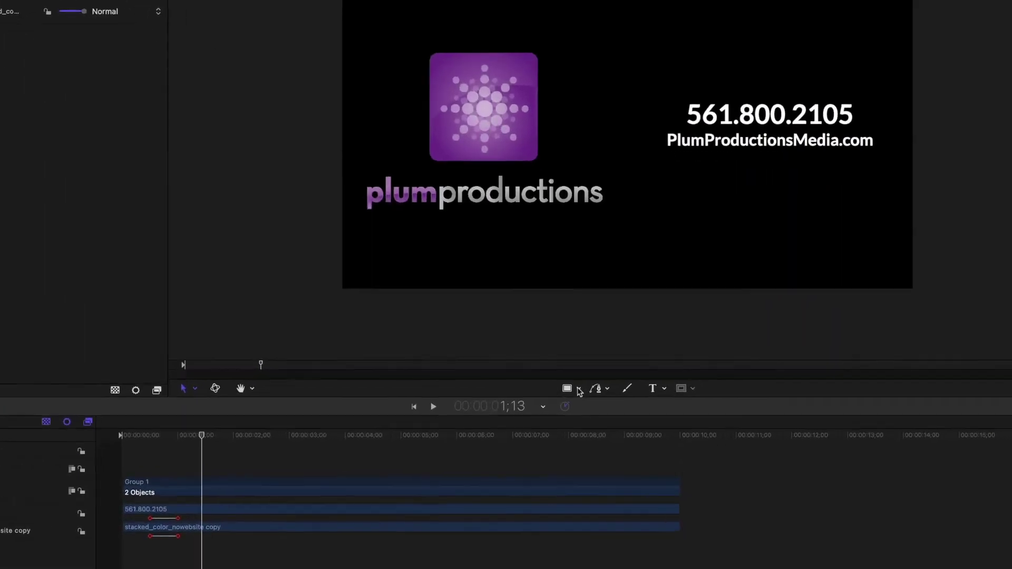
- Choose the Line tool from the shape tools pop-up
left_click(467, 405)
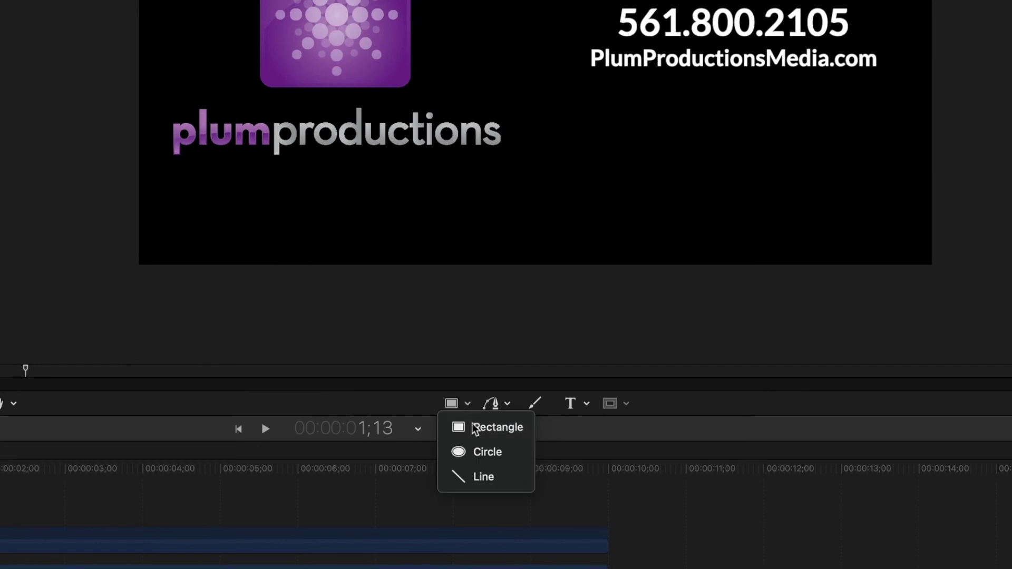
left_click(493, 480)
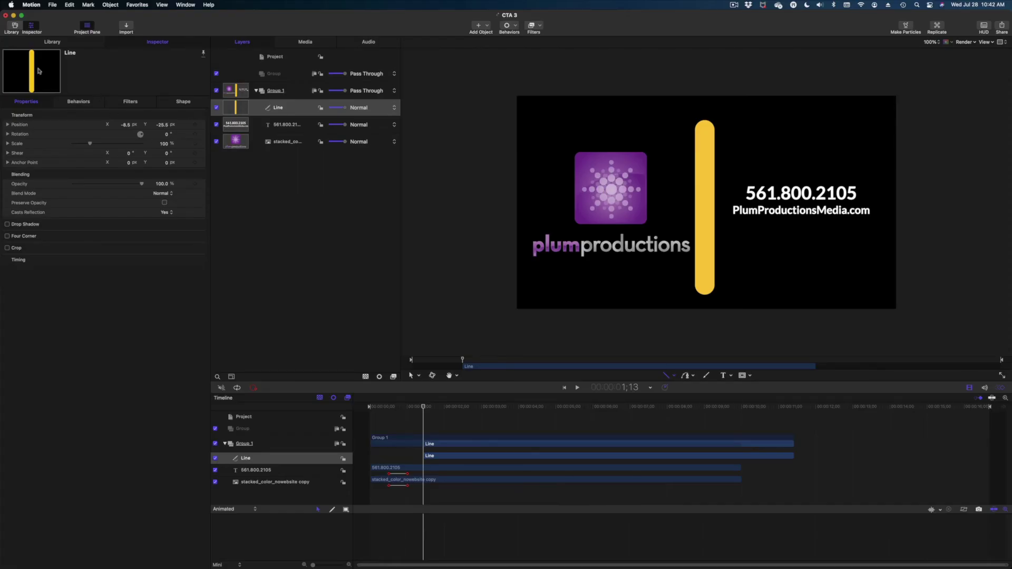
- Centre the line at Position X 0 and Y 0
double_click(126, 125)
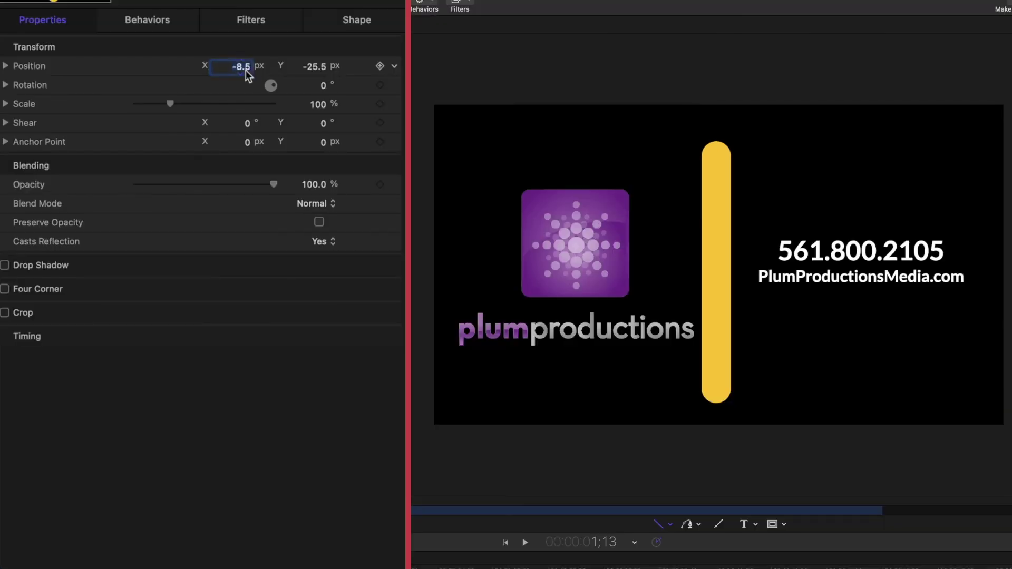
type("0")
key("Return")
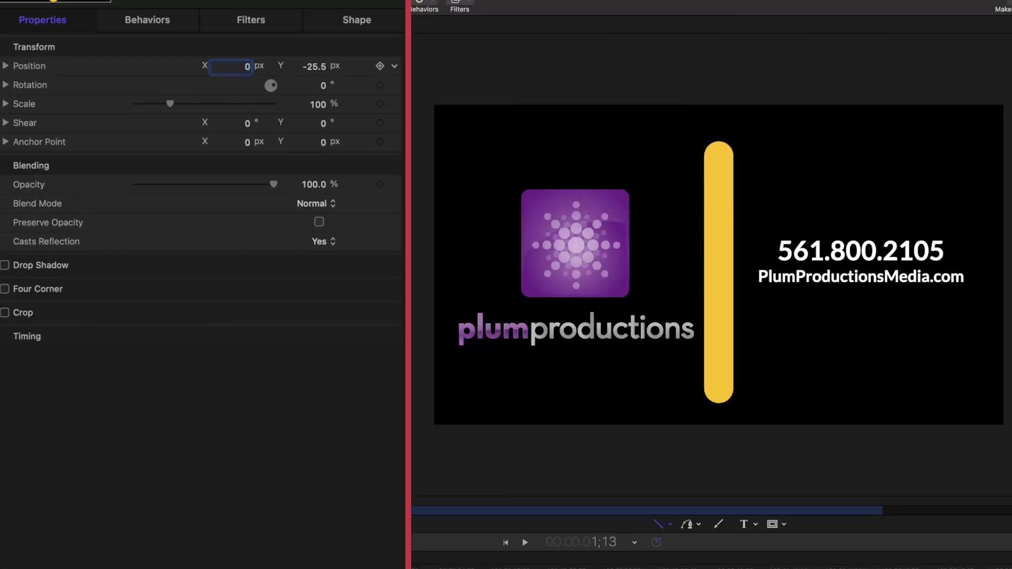
double_click(314, 67)
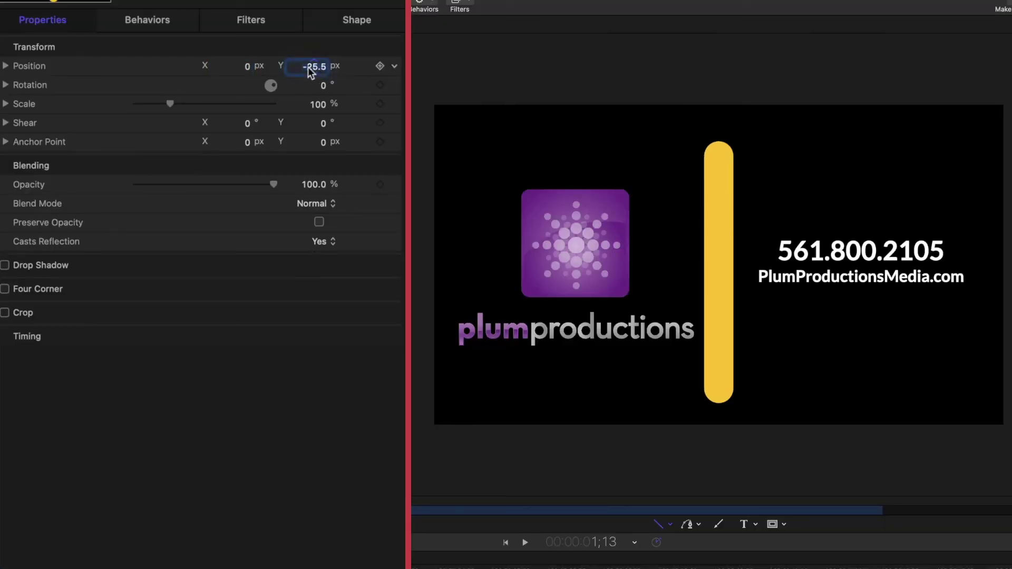
type("0")
key("Return")
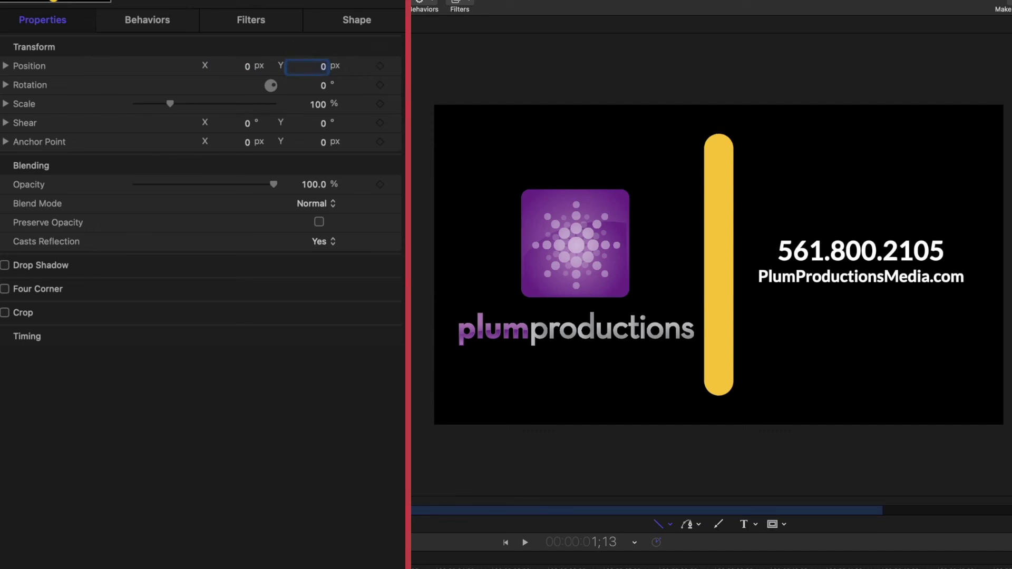
- Thin the line's outline width to 13 and colour it with the logo's sampled purple
left_click(350, 21)
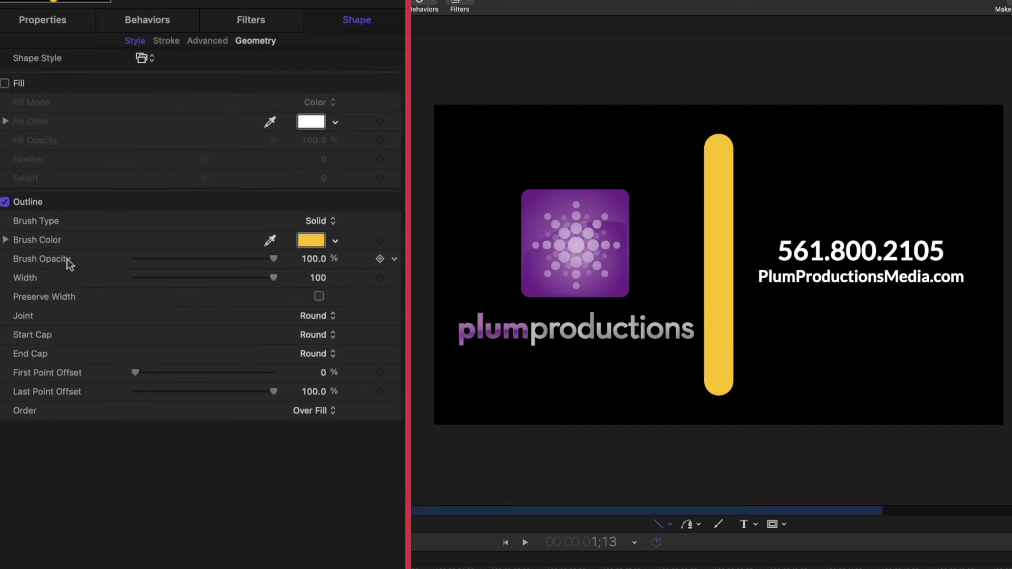
left_click_drag(270, 279, 151, 283)
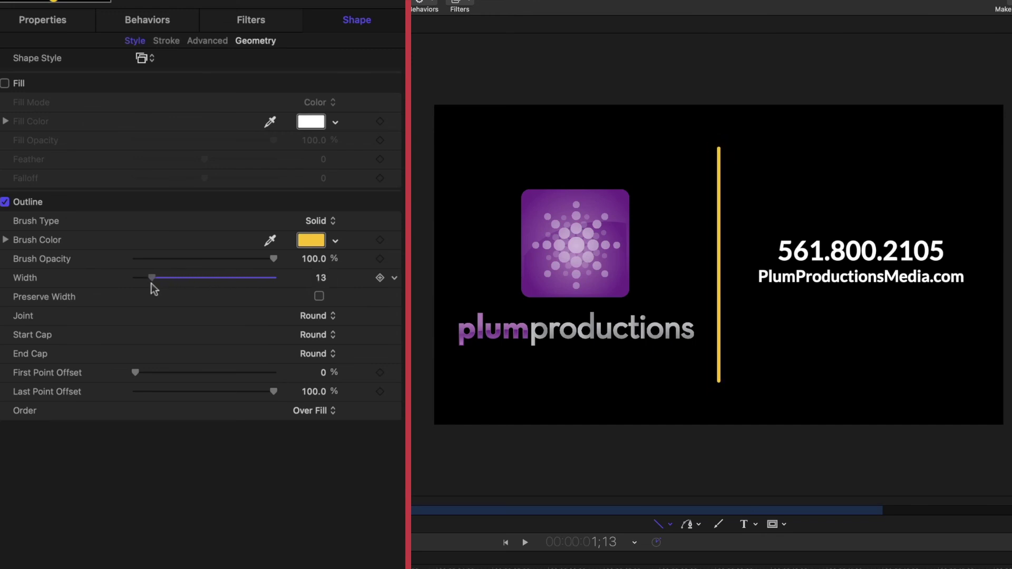
left_click(305, 259)
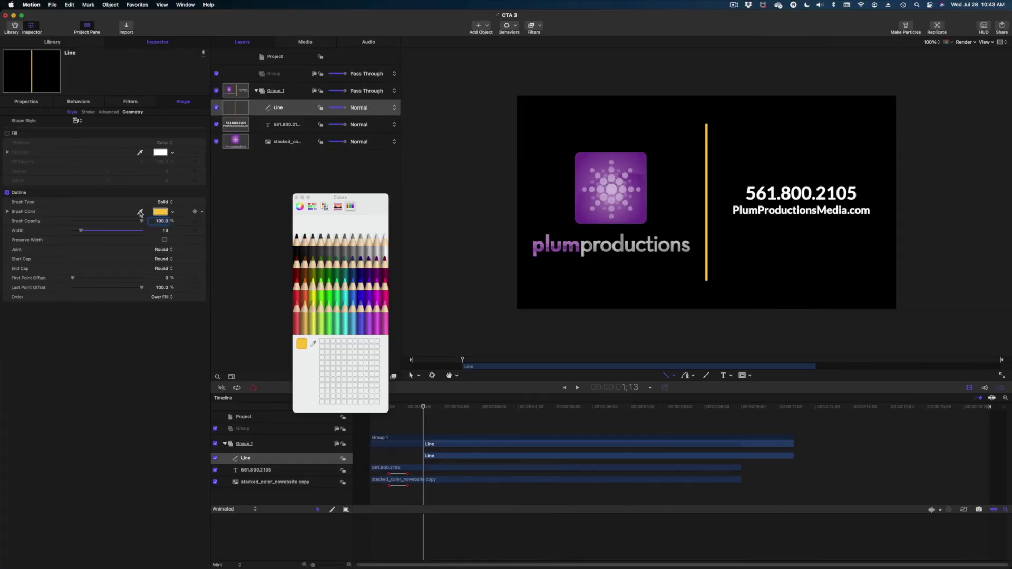
left_click(141, 212)
left_click(621, 160)
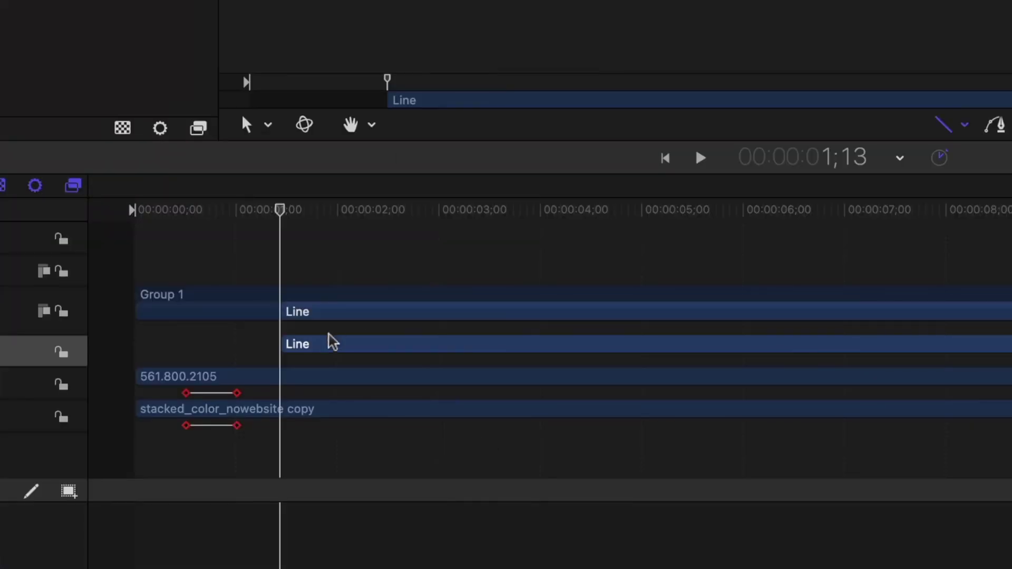
- Slide the Line clips so they start at time zero
left_click_drag(442, 453, 412, 450)
left_click_drag(247, 332, 179, 346)
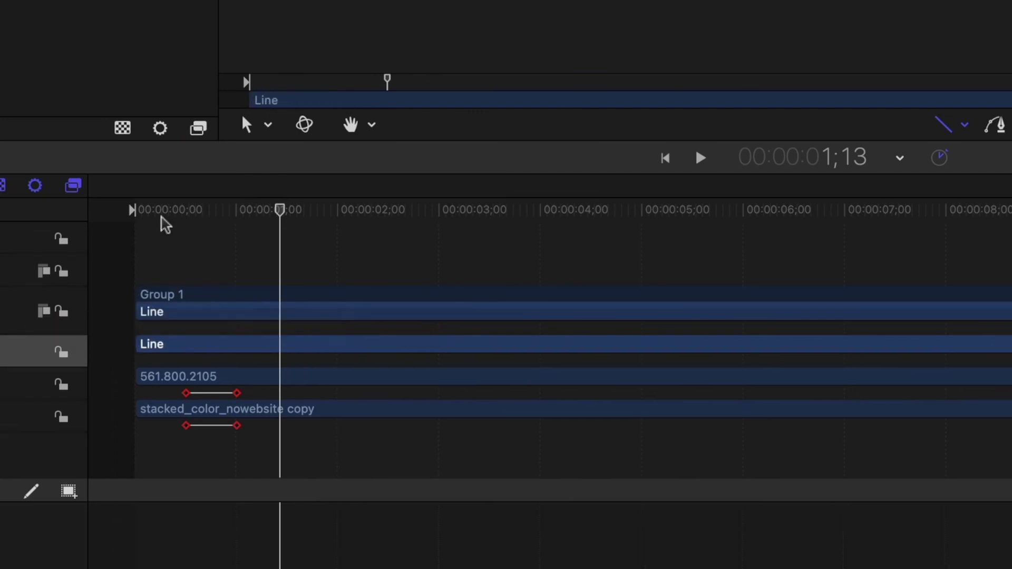
left_click(179, 211)
left_click_drag(179, 211, 156, 235)
left_click_drag(377, 416, 369, 413)
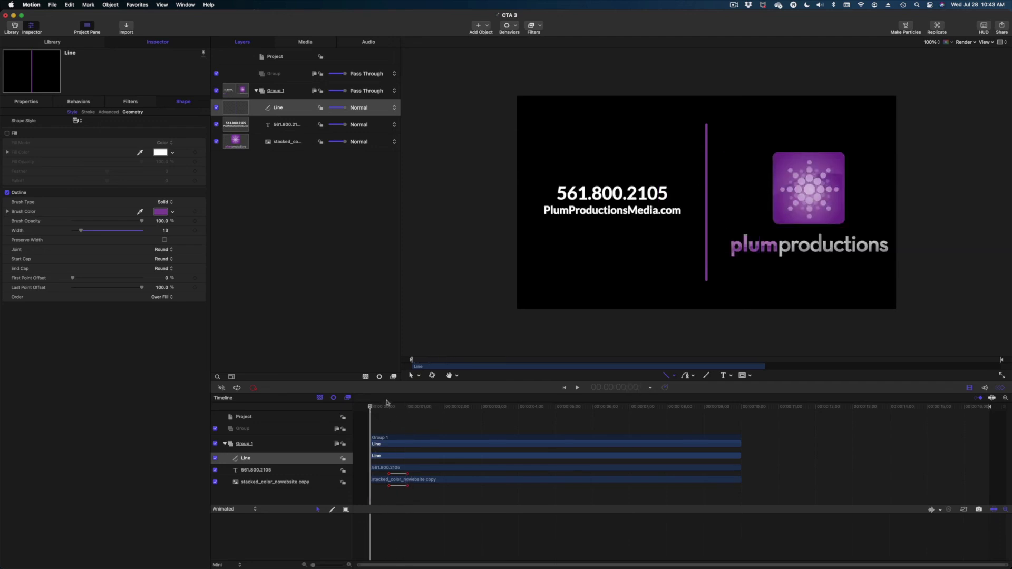
mouse_move(376, 406)
left_mouse_down()
mouse_move(399, 417)
mouse_move(376, 414)
mouse_move(386, 417)
left_mouse_up()
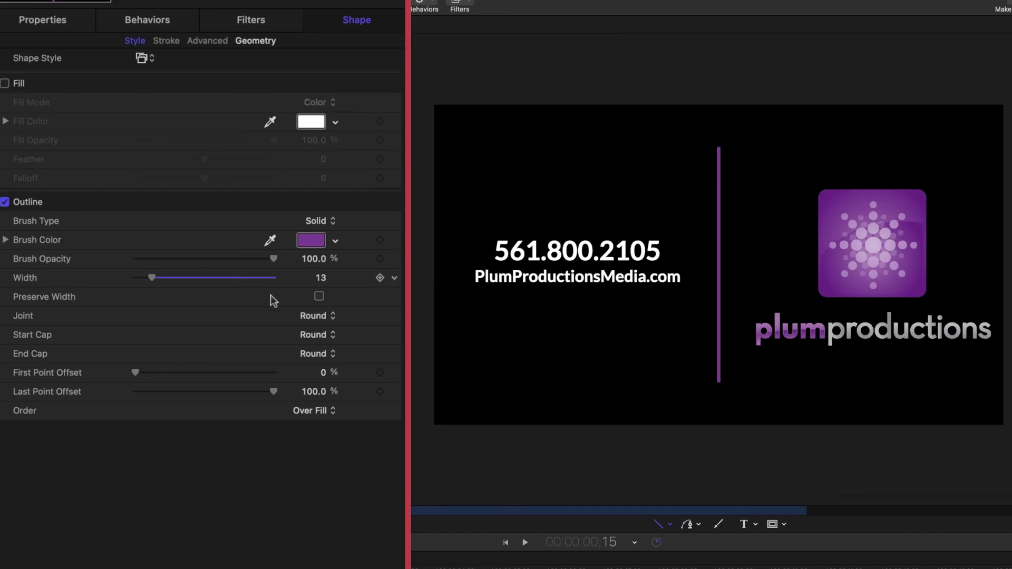
- Keyframe the line's Last and First Point Offset at frame 15
left_click(380, 392)
left_click(380, 373)
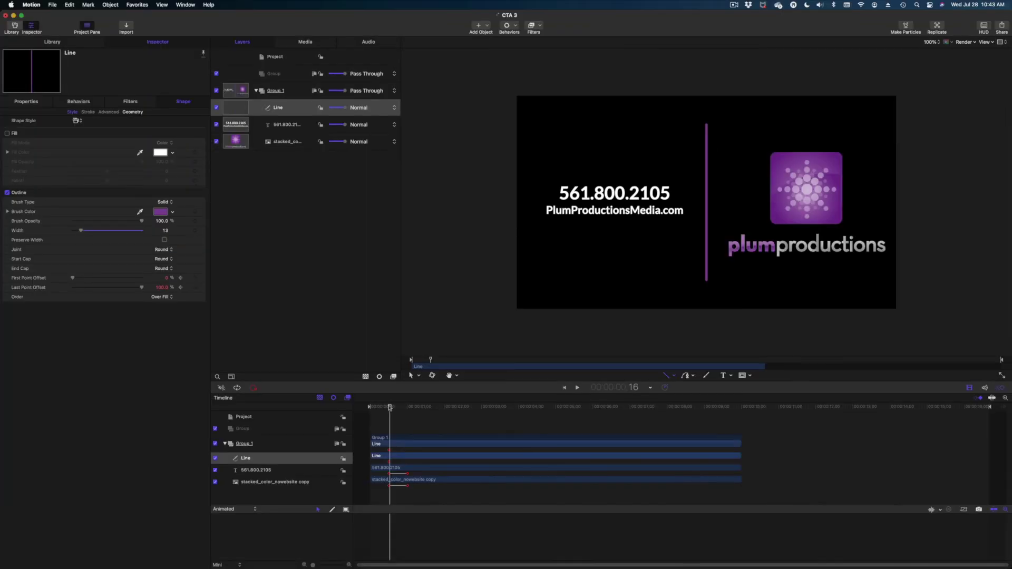
left_click_drag(389, 408, 378, 410)
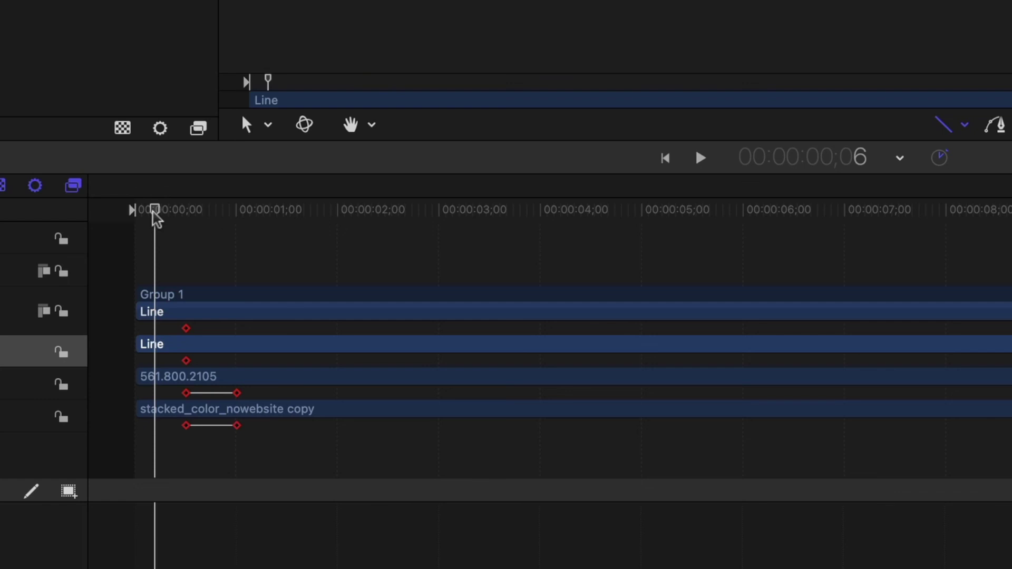
left_click_drag(156, 218, 154, 218)
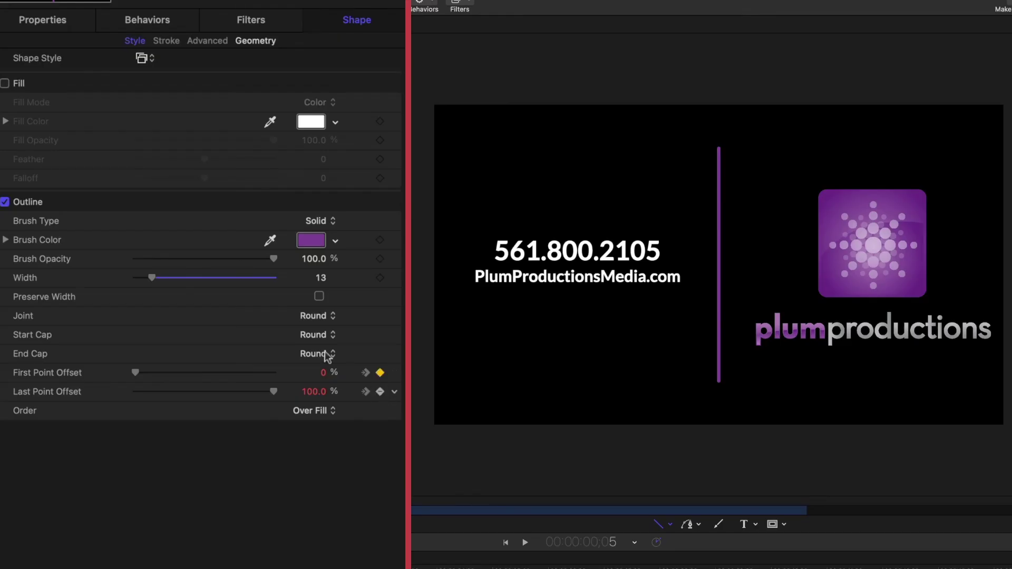
- At frame 5, set both First and Last Point Offset to 50%, then preview the draw-on
left_click(325, 372)
type("50")
key("Return")
left_click(319, 391)
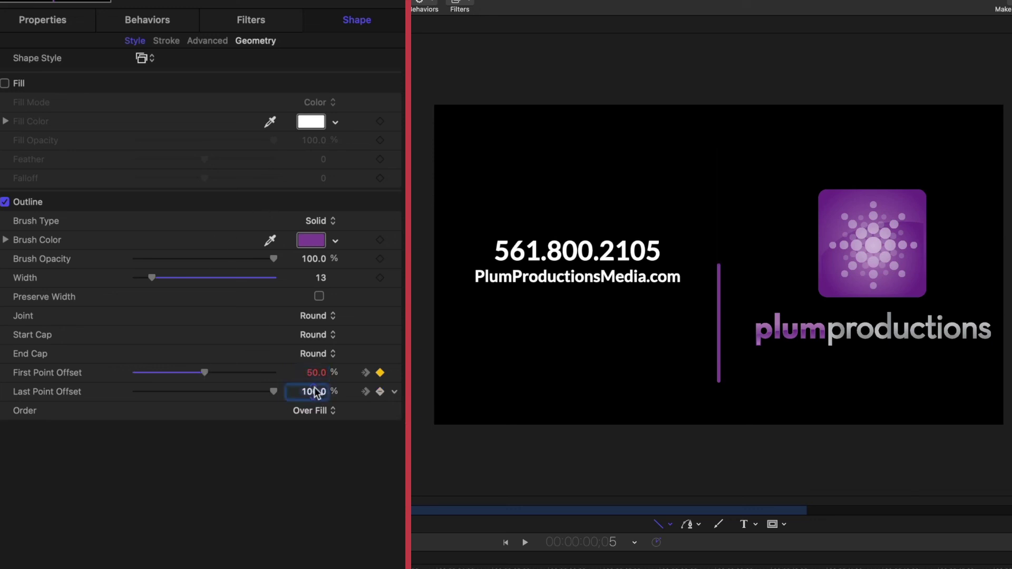
type("50")
key("Return")
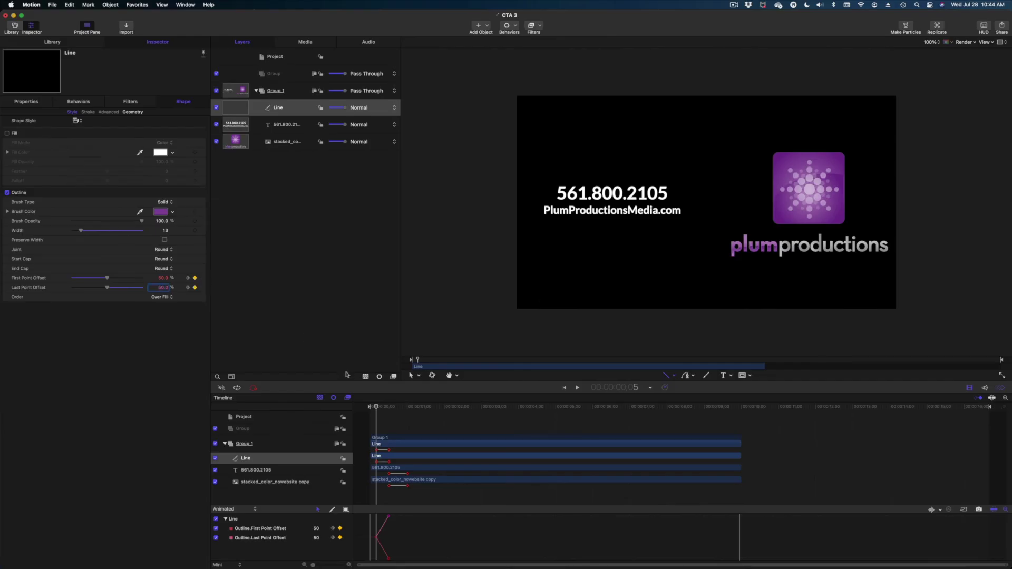
left_click_drag(378, 409, 411, 418)
key("shift+super+a")
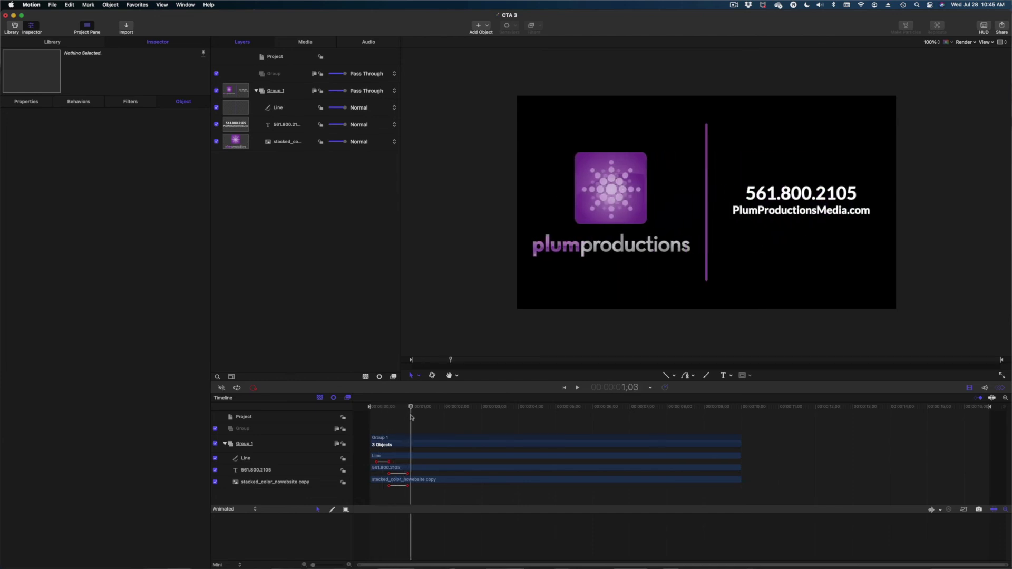
- Select the stacked logo layer and scrub through its slide around frame 12
left_click(283, 145)
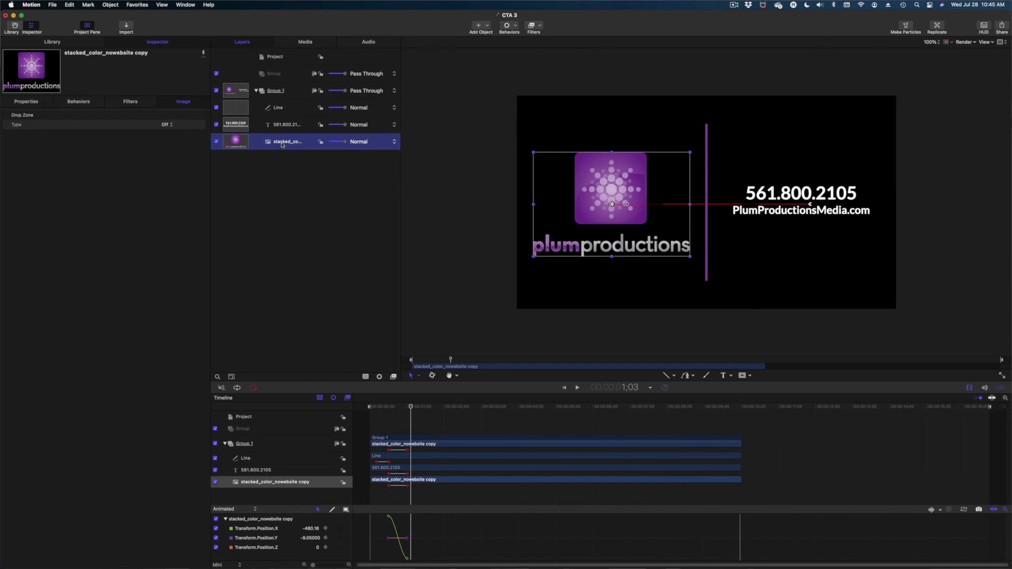
left_click_drag(411, 407, 386, 408)
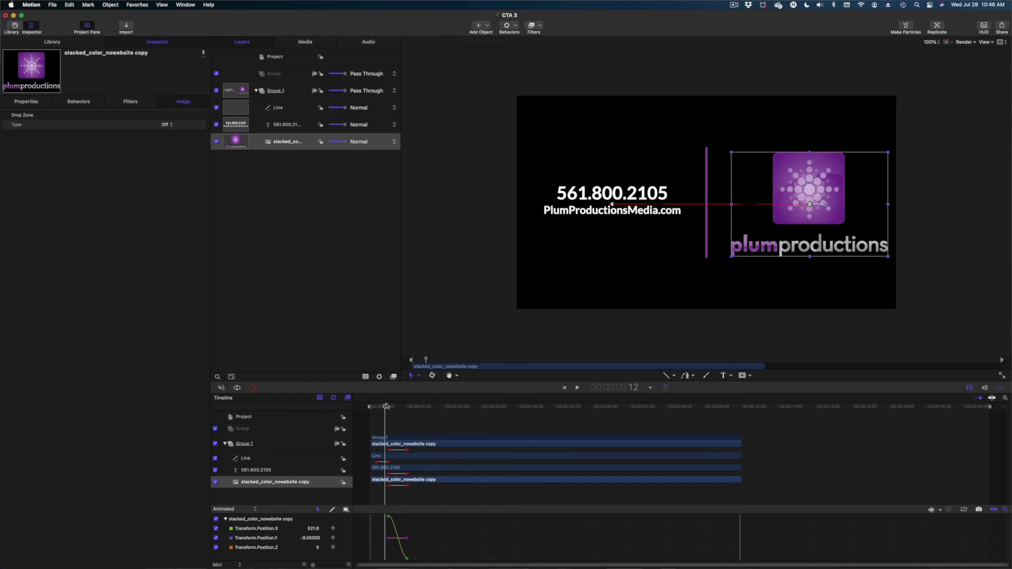
mouse_move(387, 406)
left_mouse_down()
mouse_move(403, 411)
mouse_move(386, 422)
left_mouse_up()
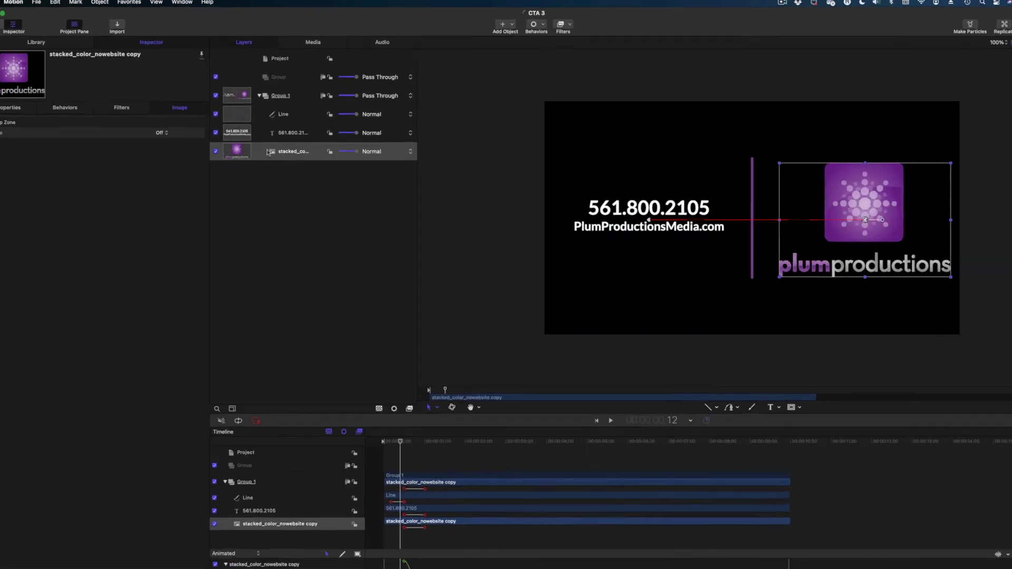
- Group the logo, invert its Rectangle Mask, and align the mask edge with the purple line
right_click(264, 143)
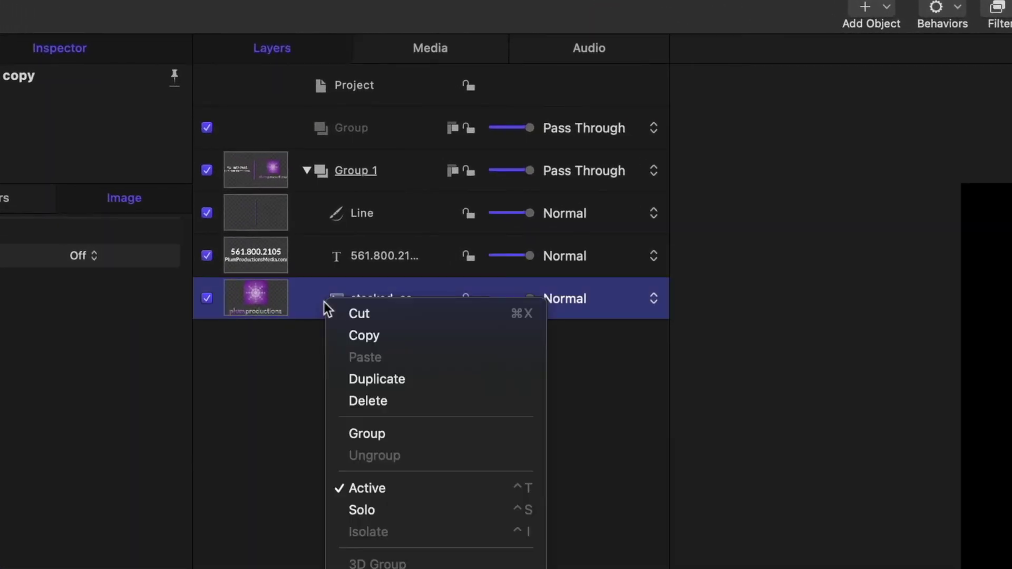
left_click(381, 430)
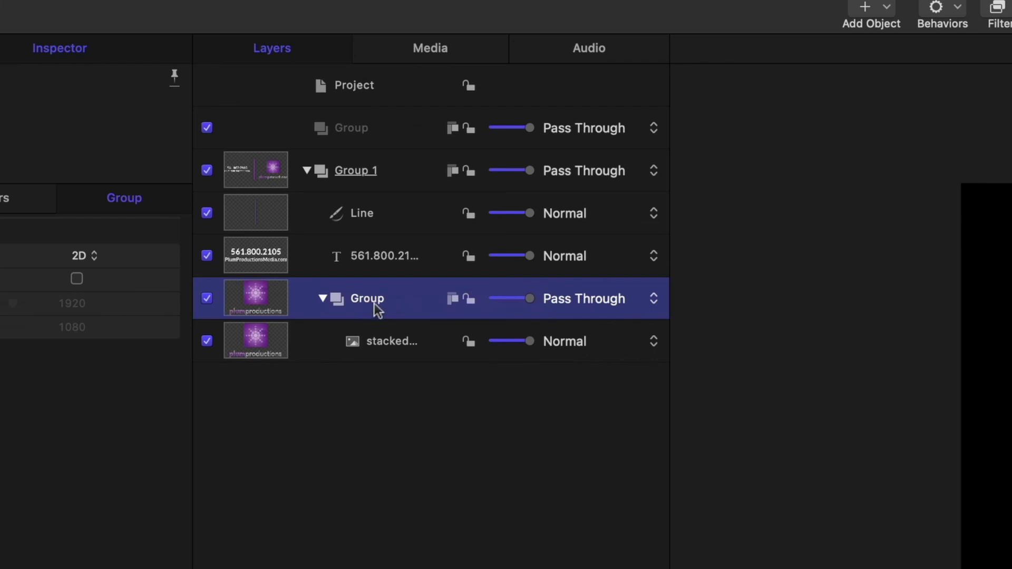
double_click(371, 299)
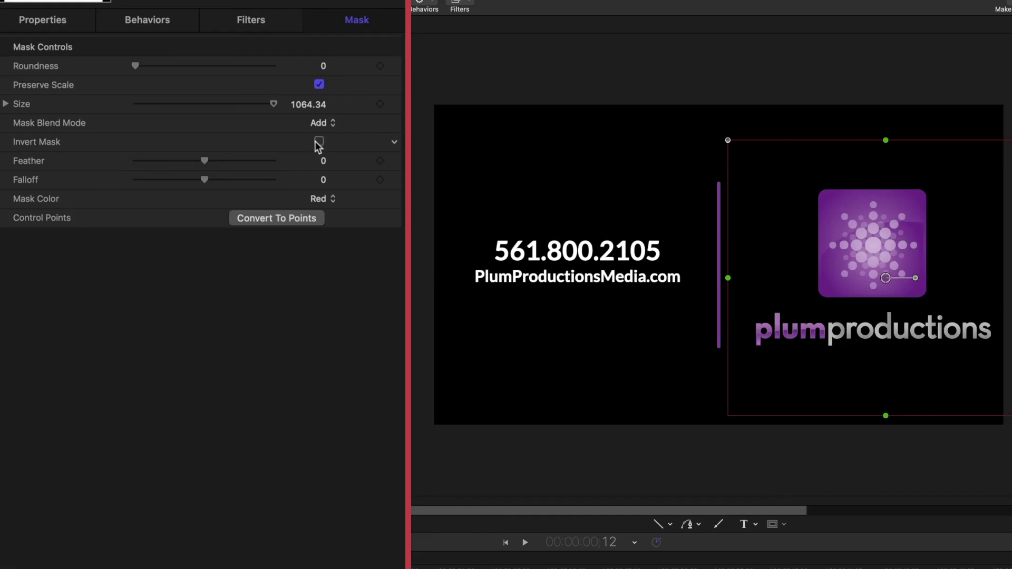
left_click(317, 137)
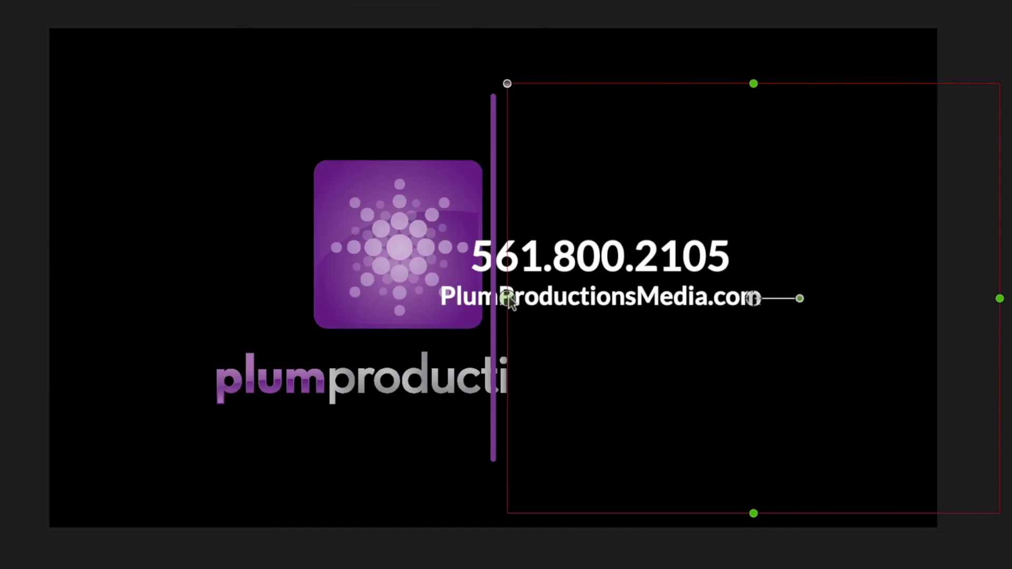
left_click_drag(712, 211, 708, 212)
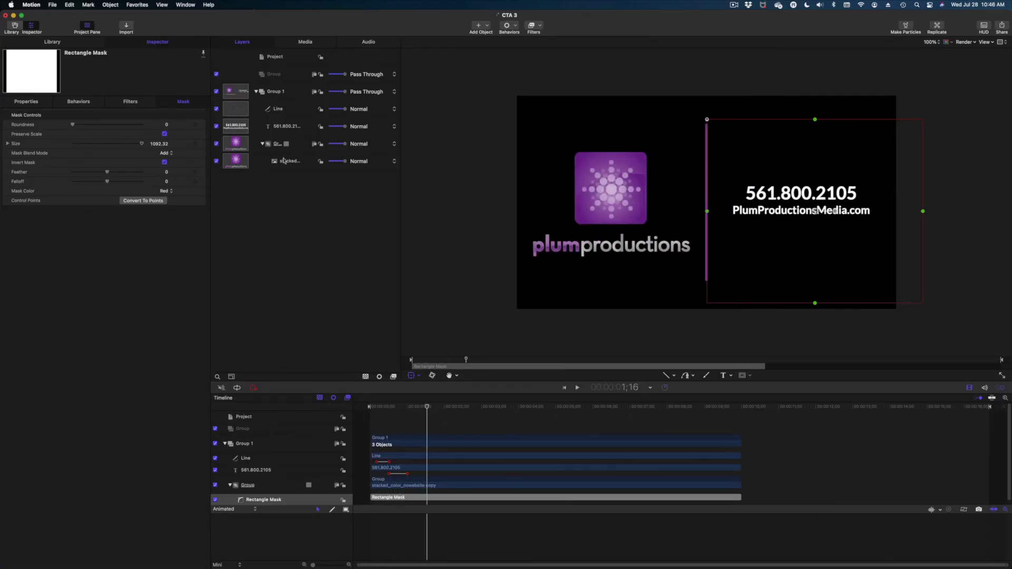
- Put the phone and website text layer into its own group, Group 1
left_click(292, 128)
right_click(292, 127)
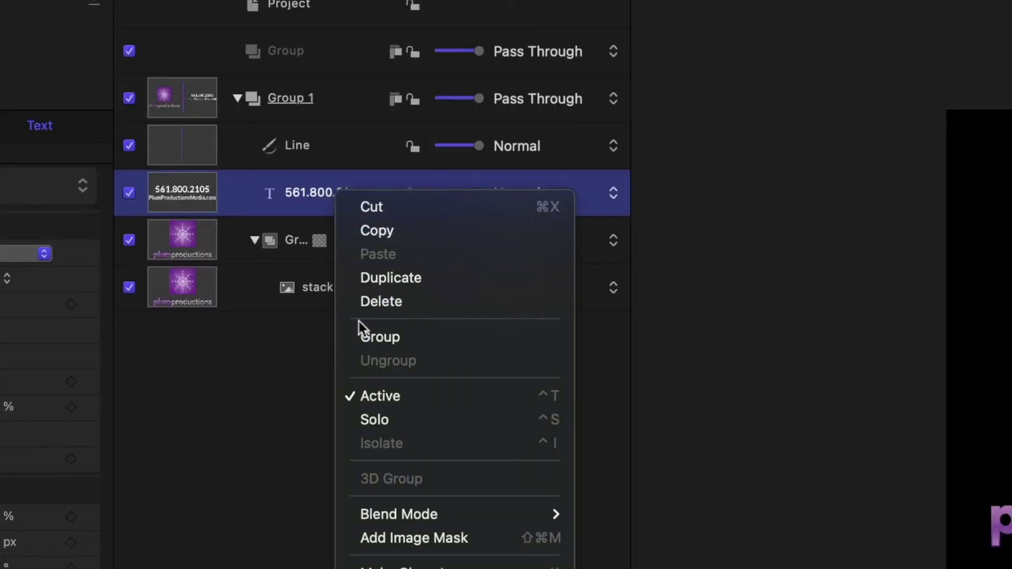
left_click(379, 337)
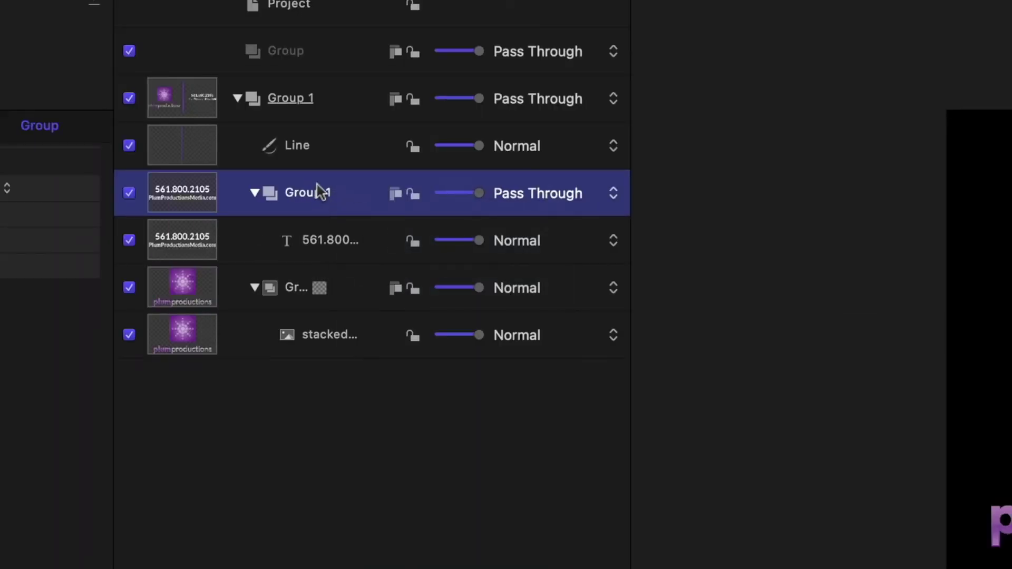
double_click(319, 203)
key("Return")
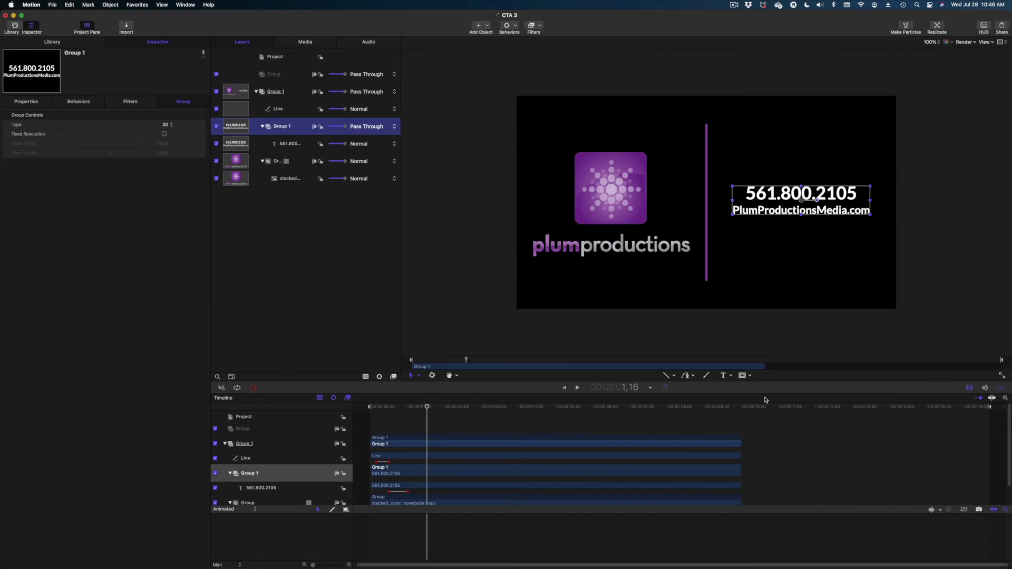
- Draw an inverted Rectangle Mask over the left side up to the line, then replay the animation
left_click(742, 376)
left_click_drag(485, 101, 707, 316)
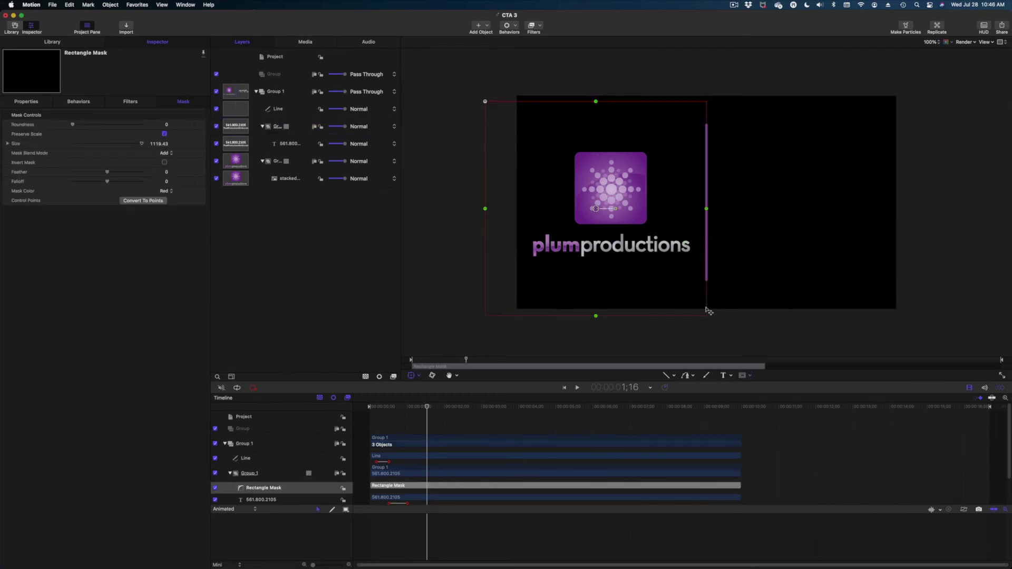
left_click(164, 162)
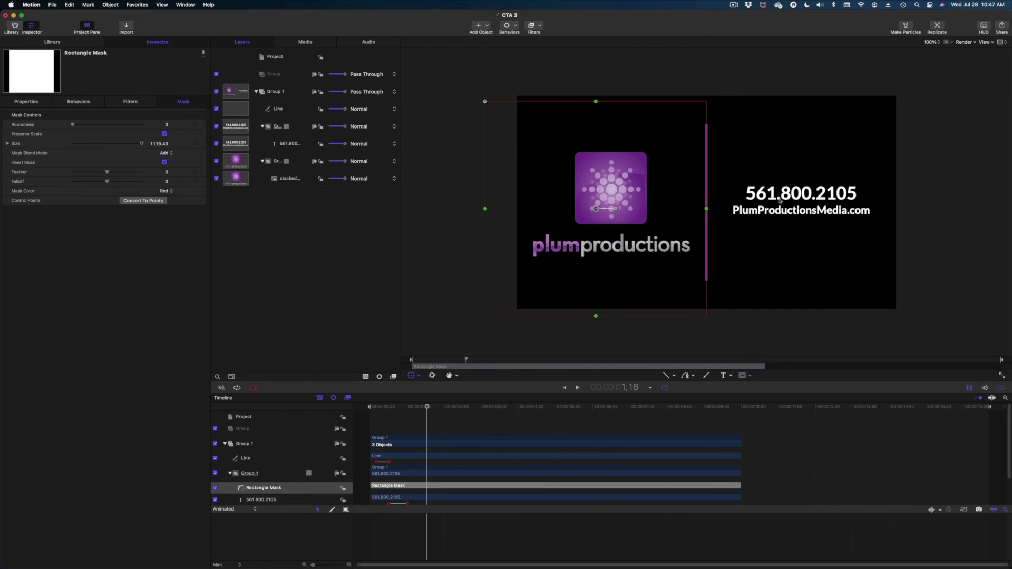
left_click(379, 409)
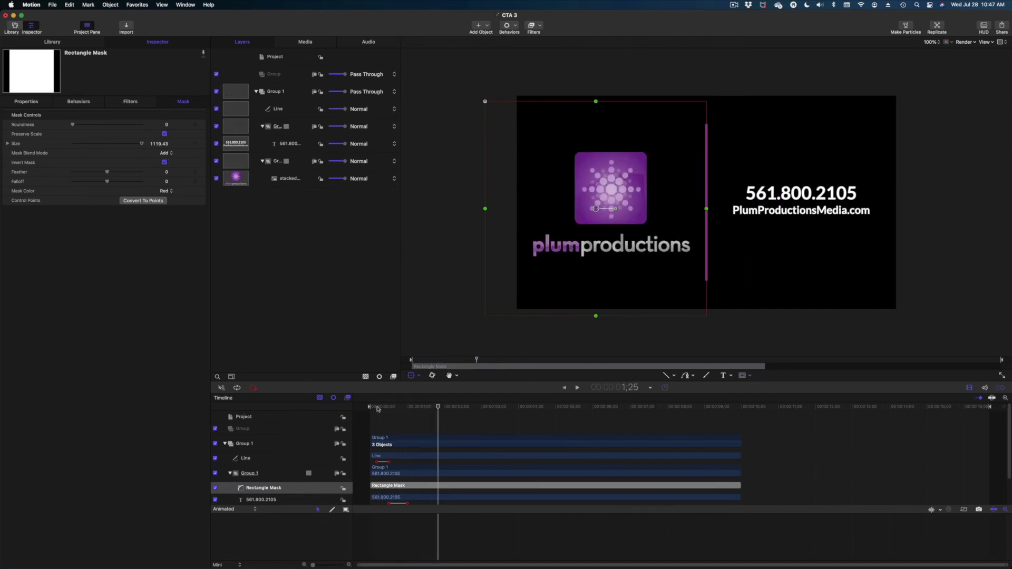
left_click(378, 409)
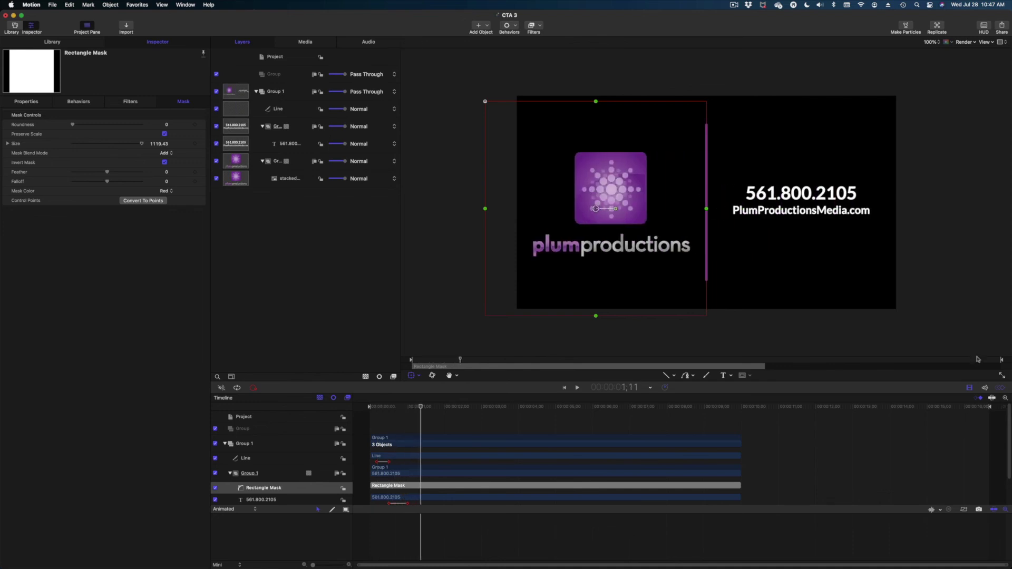